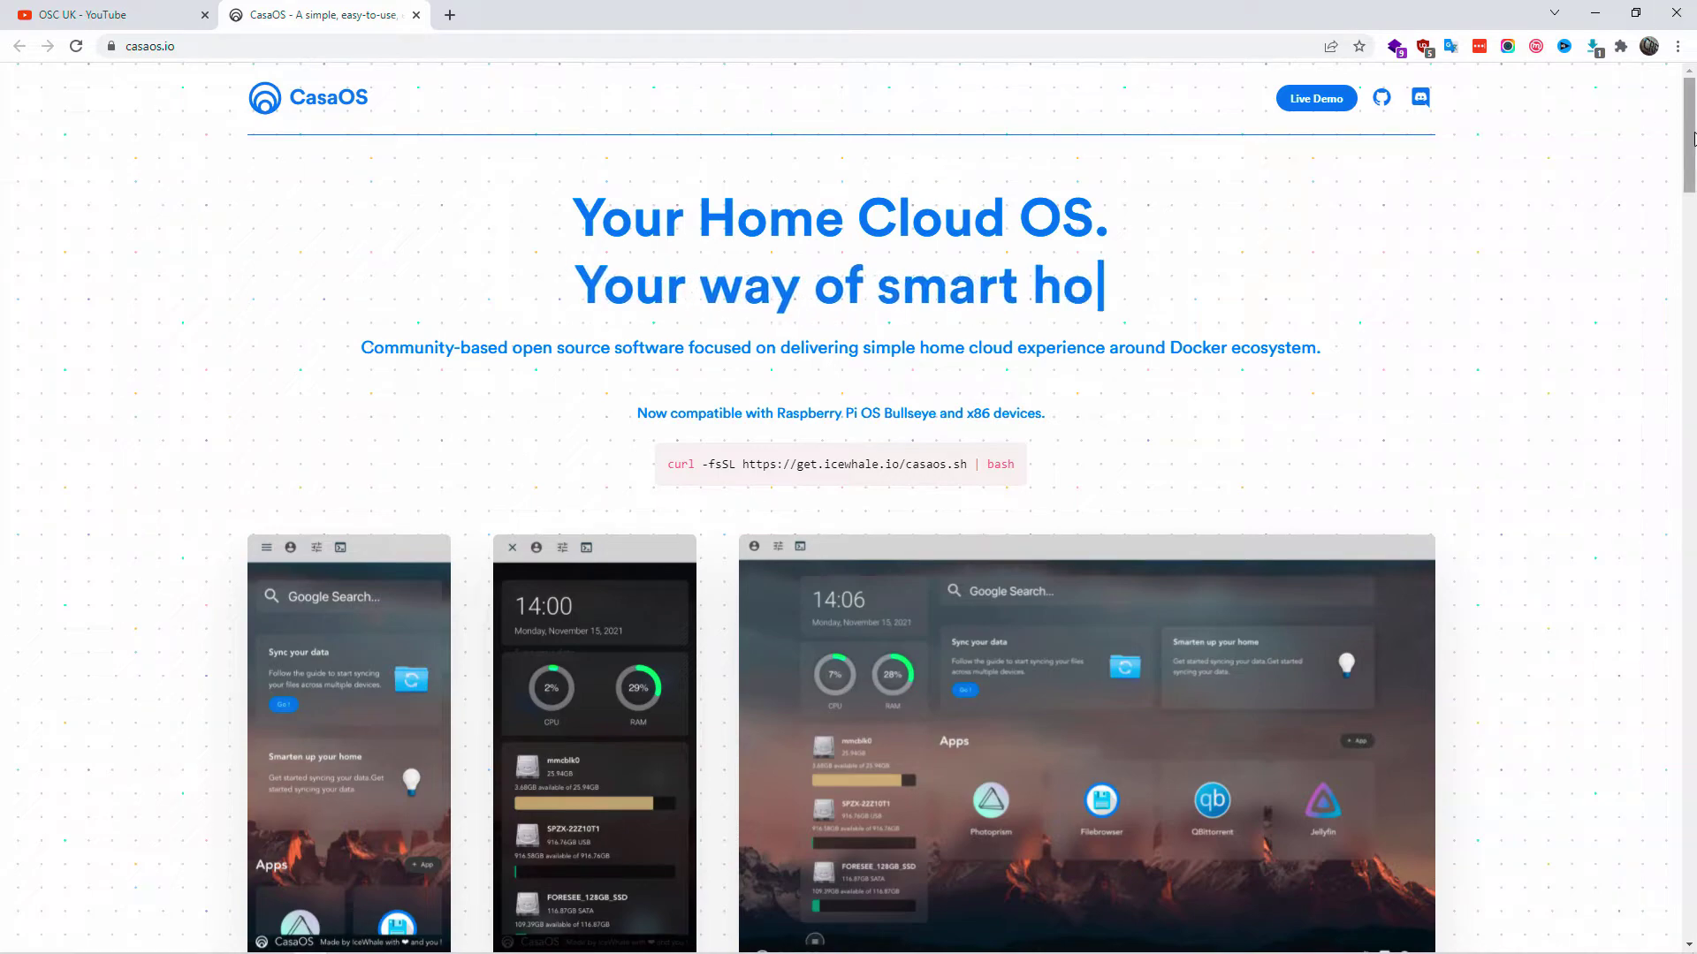
# - Review the CasaOS install instructions on casaos.io, highlighting the curl install command
pyautogui.moveTo(1693, 138); pyautogui.dragTo(1671, 583)
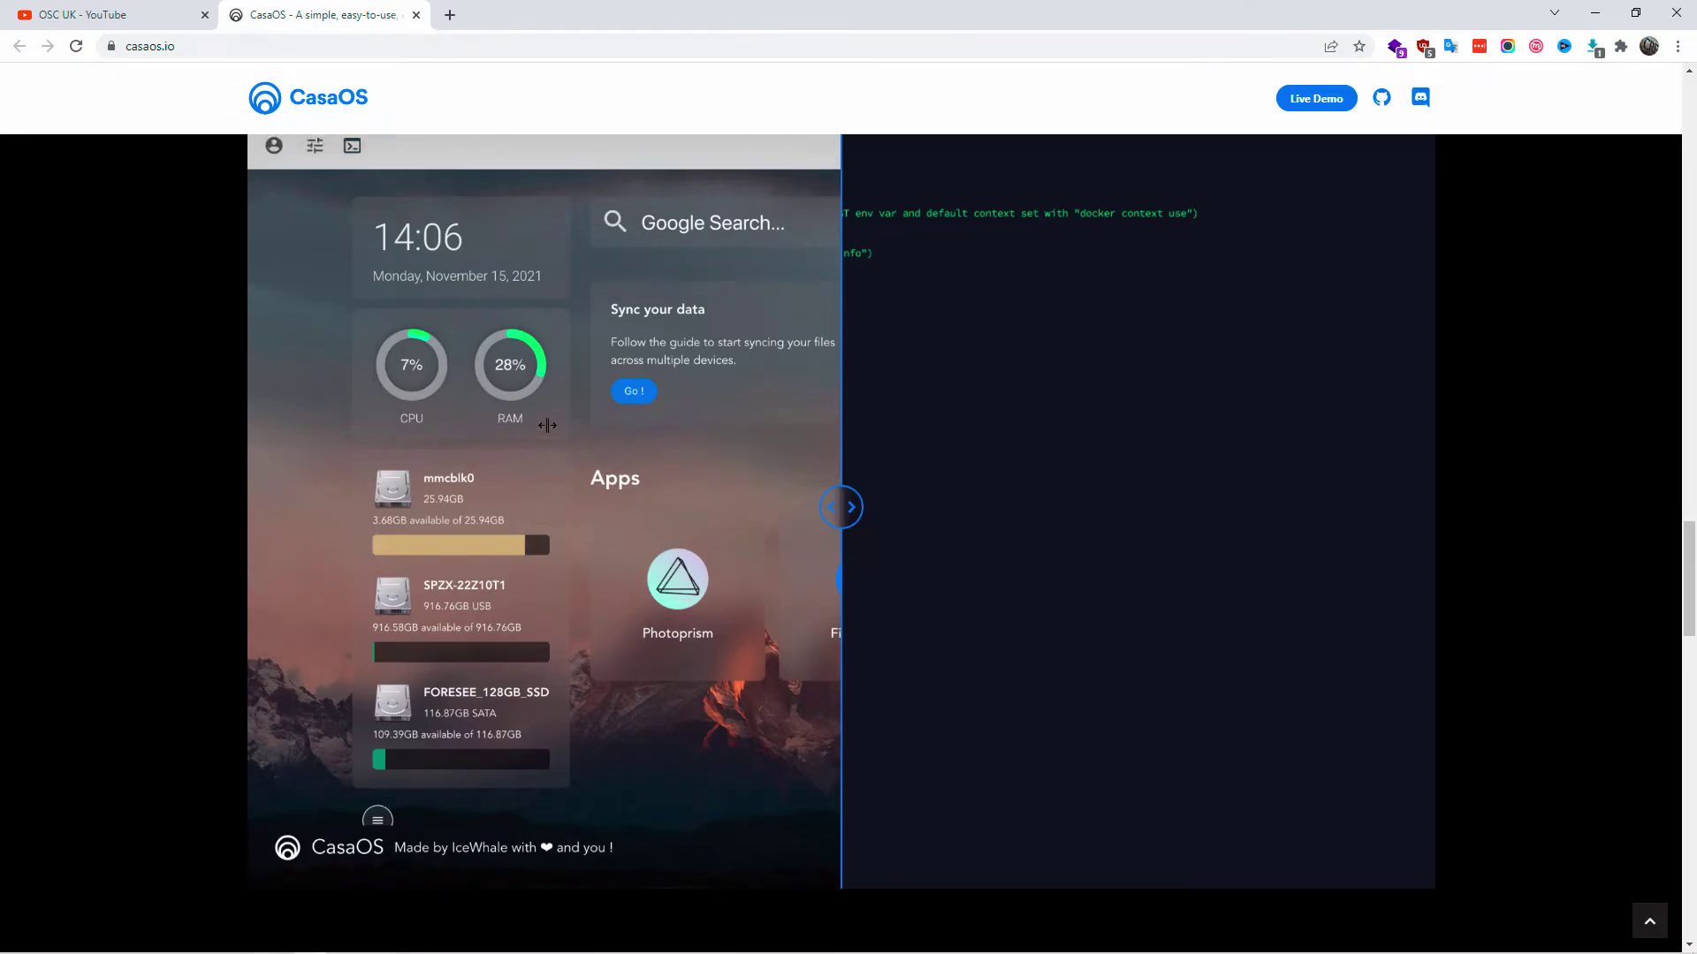
pyautogui.scroll(10, 547, 425)
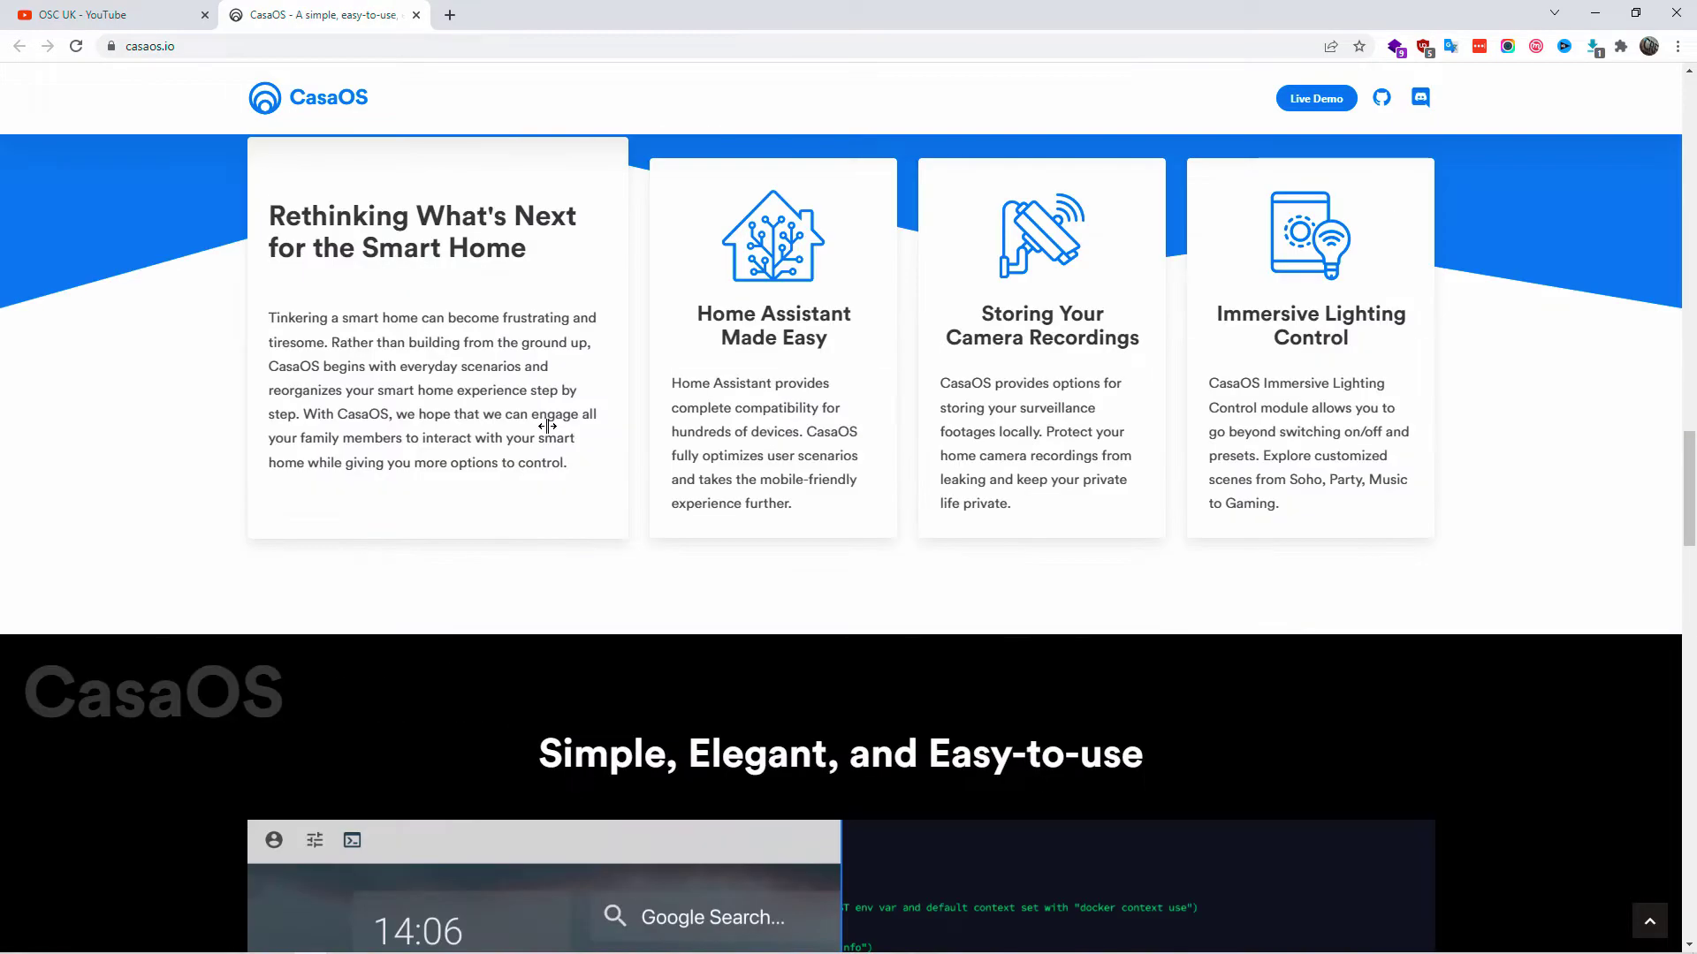
pyautogui.scroll(5, 848, 425)
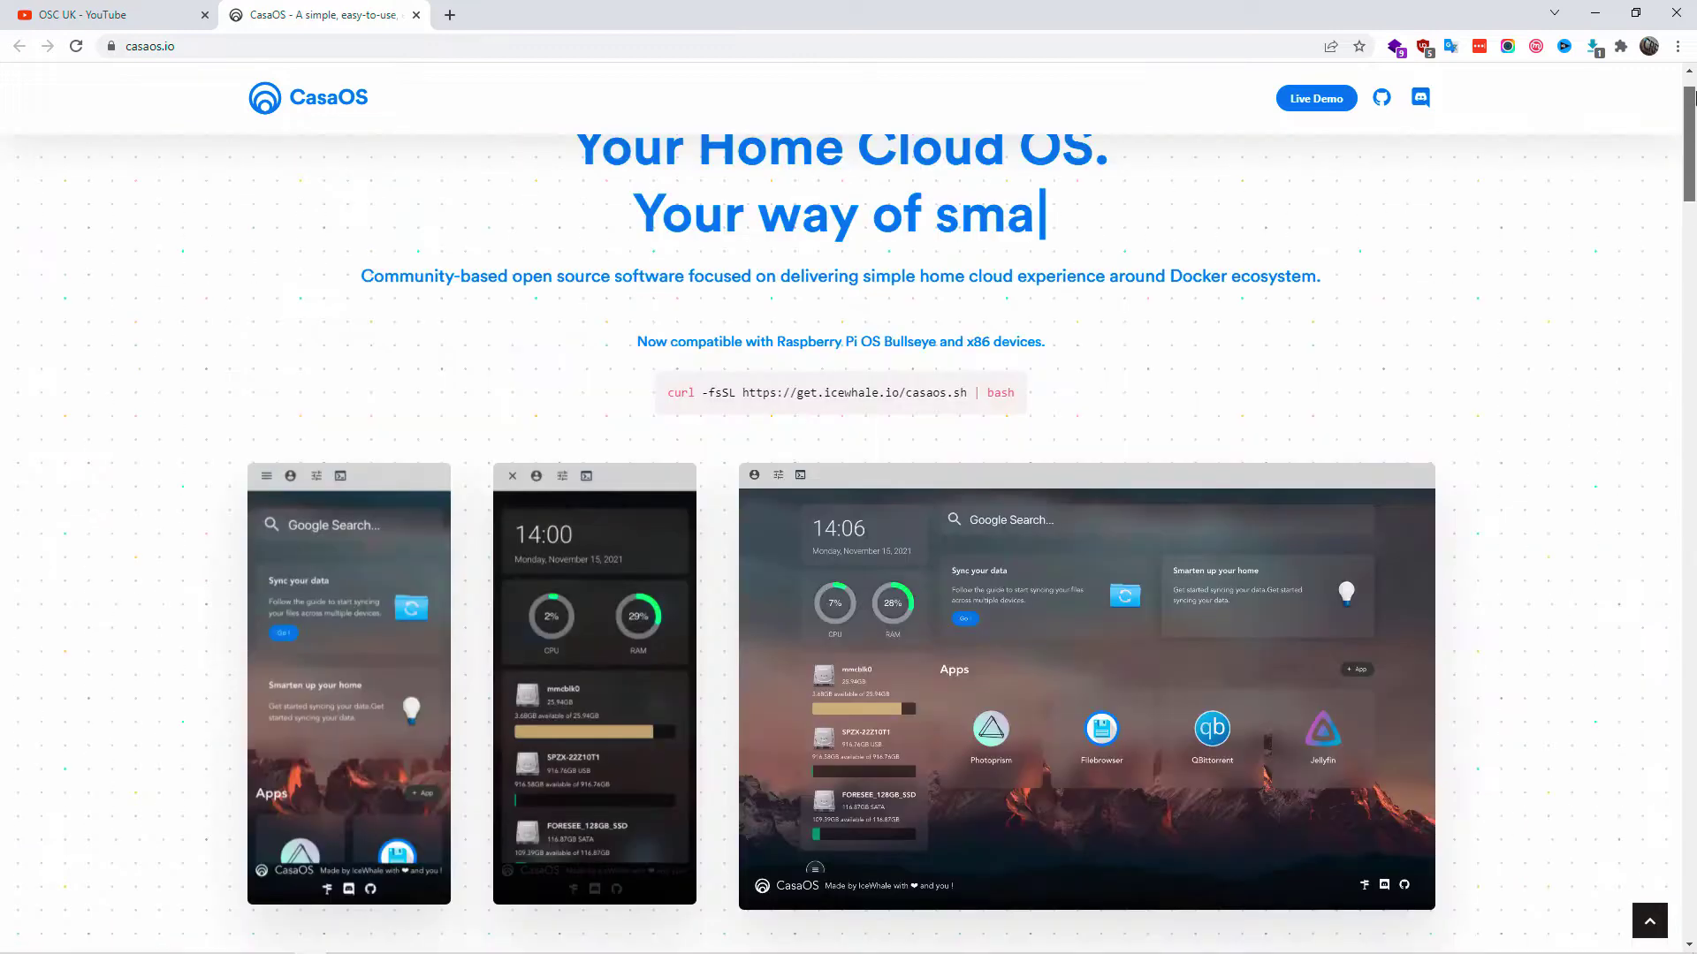
pyautogui.tripleClick(1057, 416)
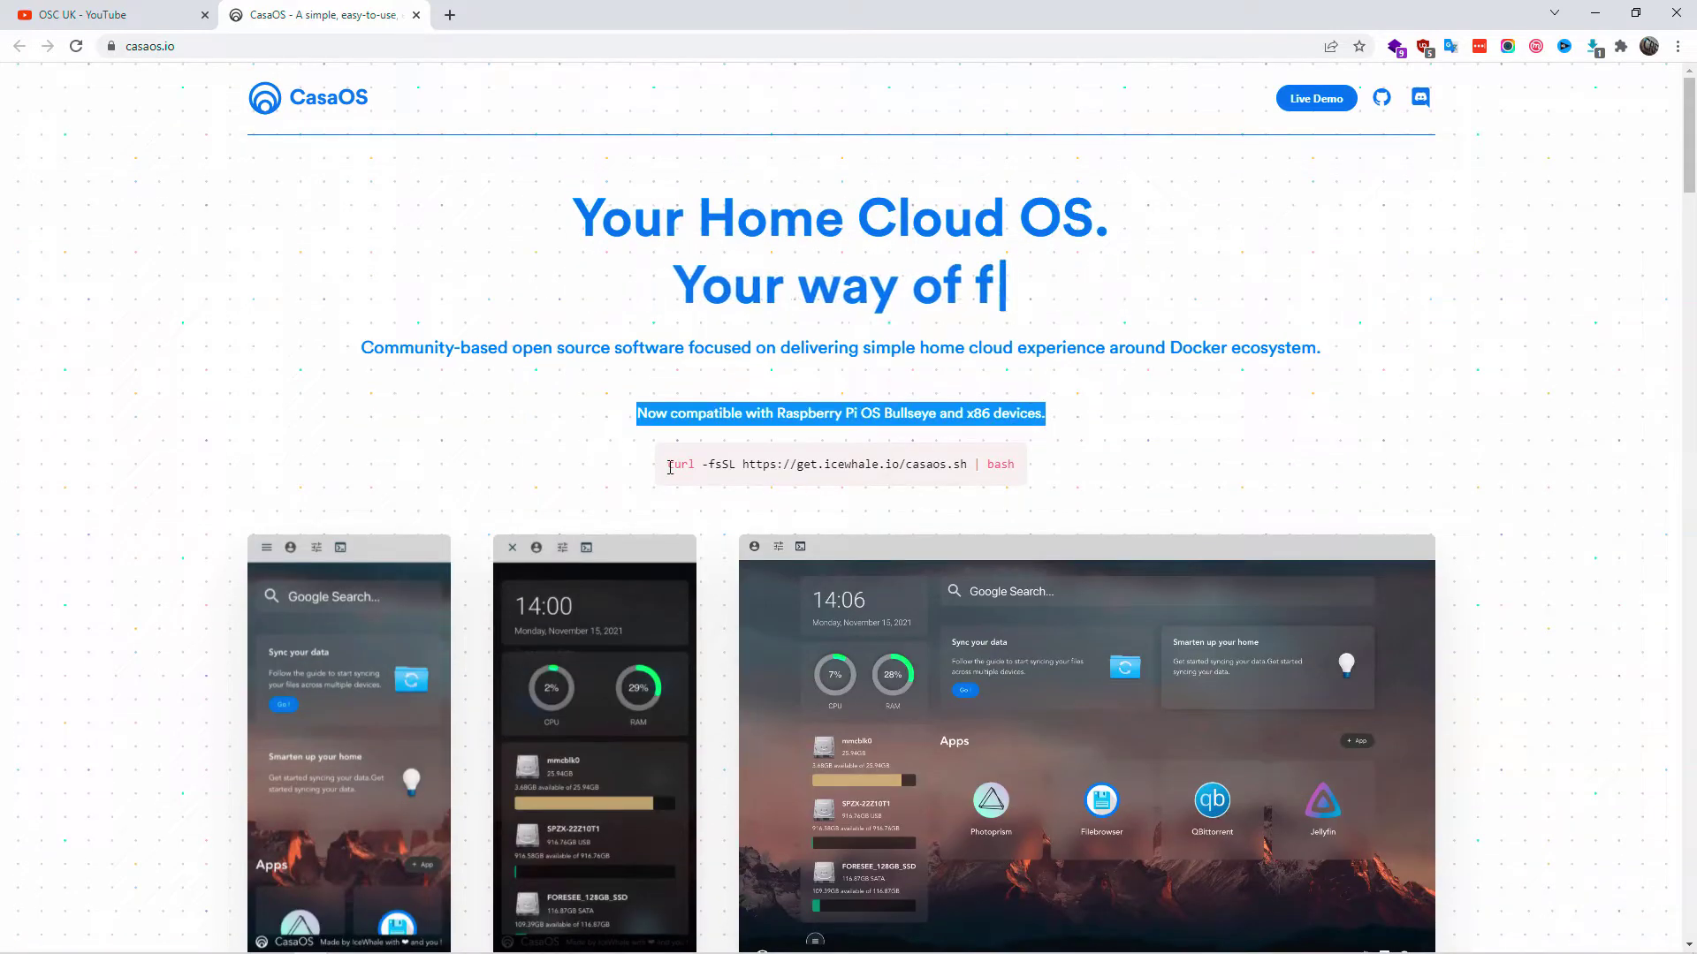
pyautogui.moveTo(668, 465); pyautogui.dragTo(1013, 466)
pyautogui.click(1166, 470)
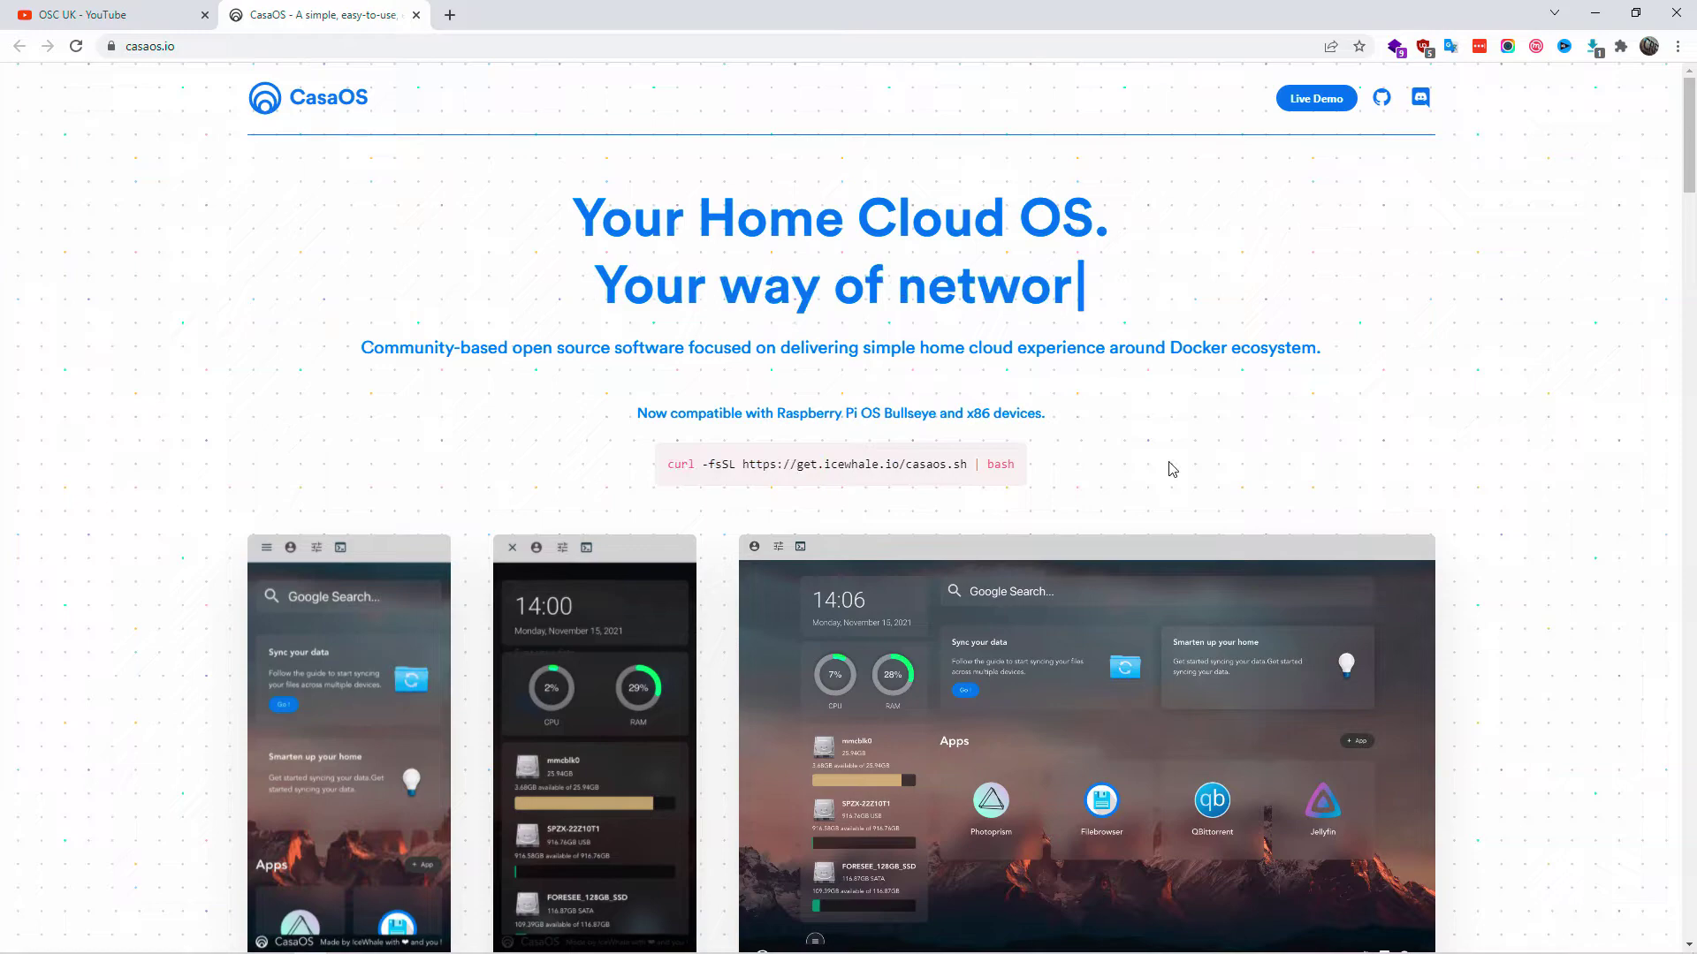
pyautogui.scroll(-4, 1168, 469)
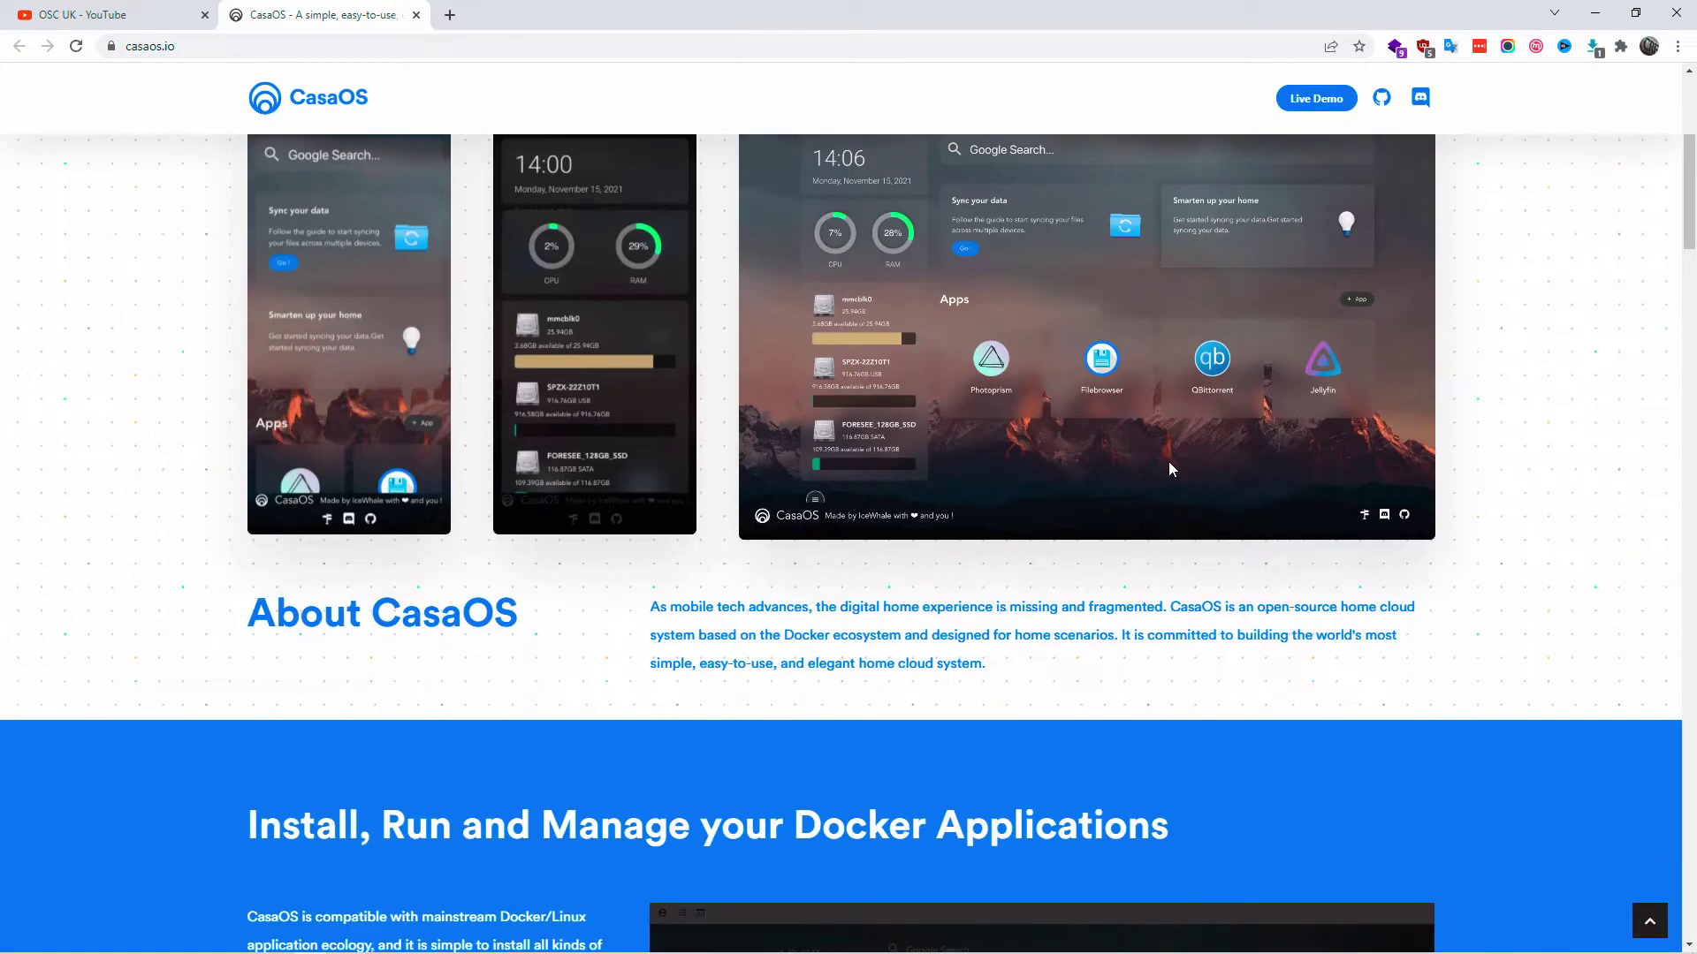
pyautogui.scroll(4, 1168, 469)
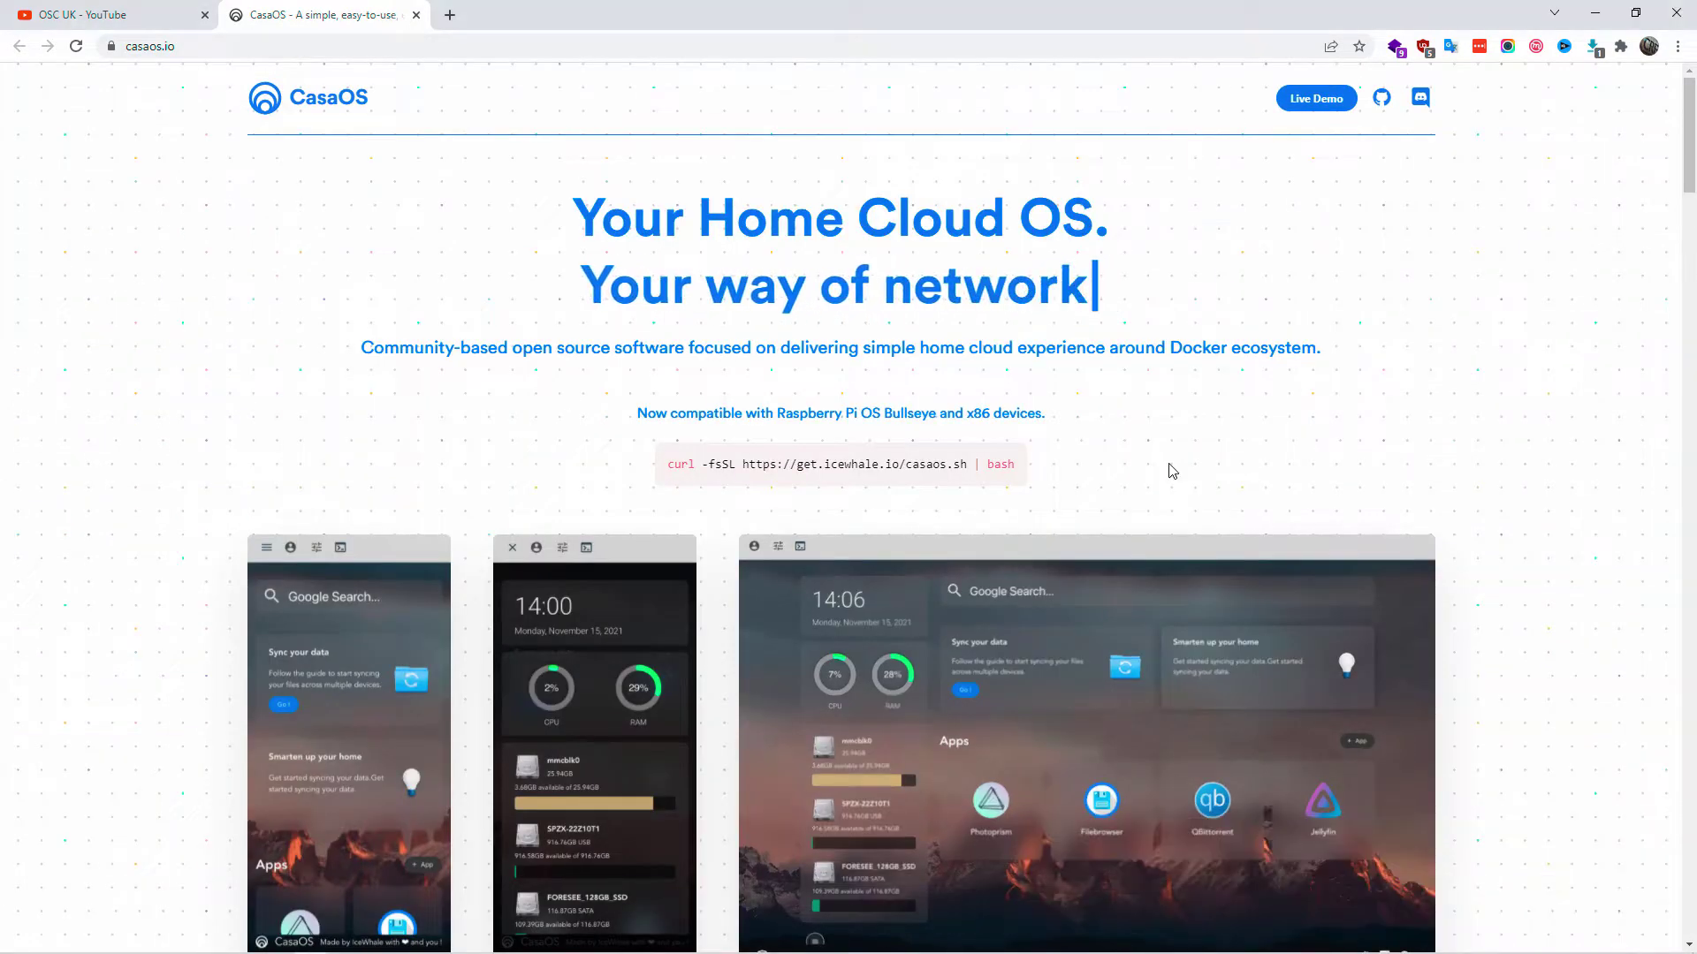
# - Launch PuTTY and connect over SSH to 192.168.1.115, accepting the server's host key
pyautogui.moveTo(56, 945)
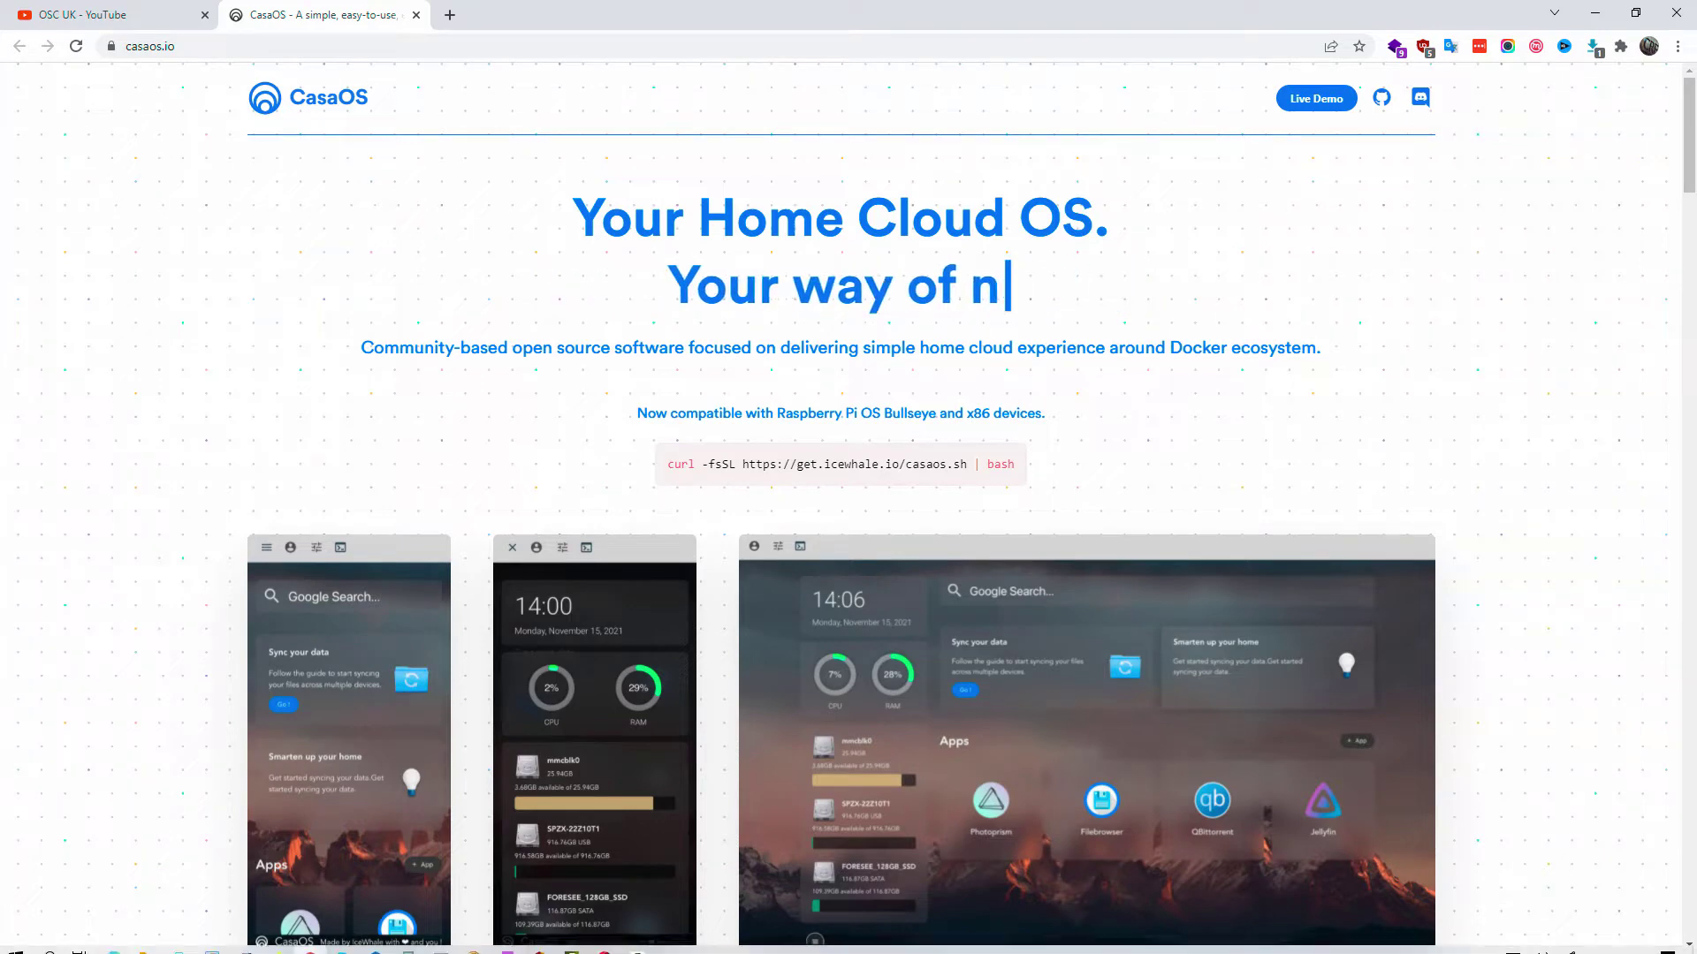
pyautogui.click(50, 941)
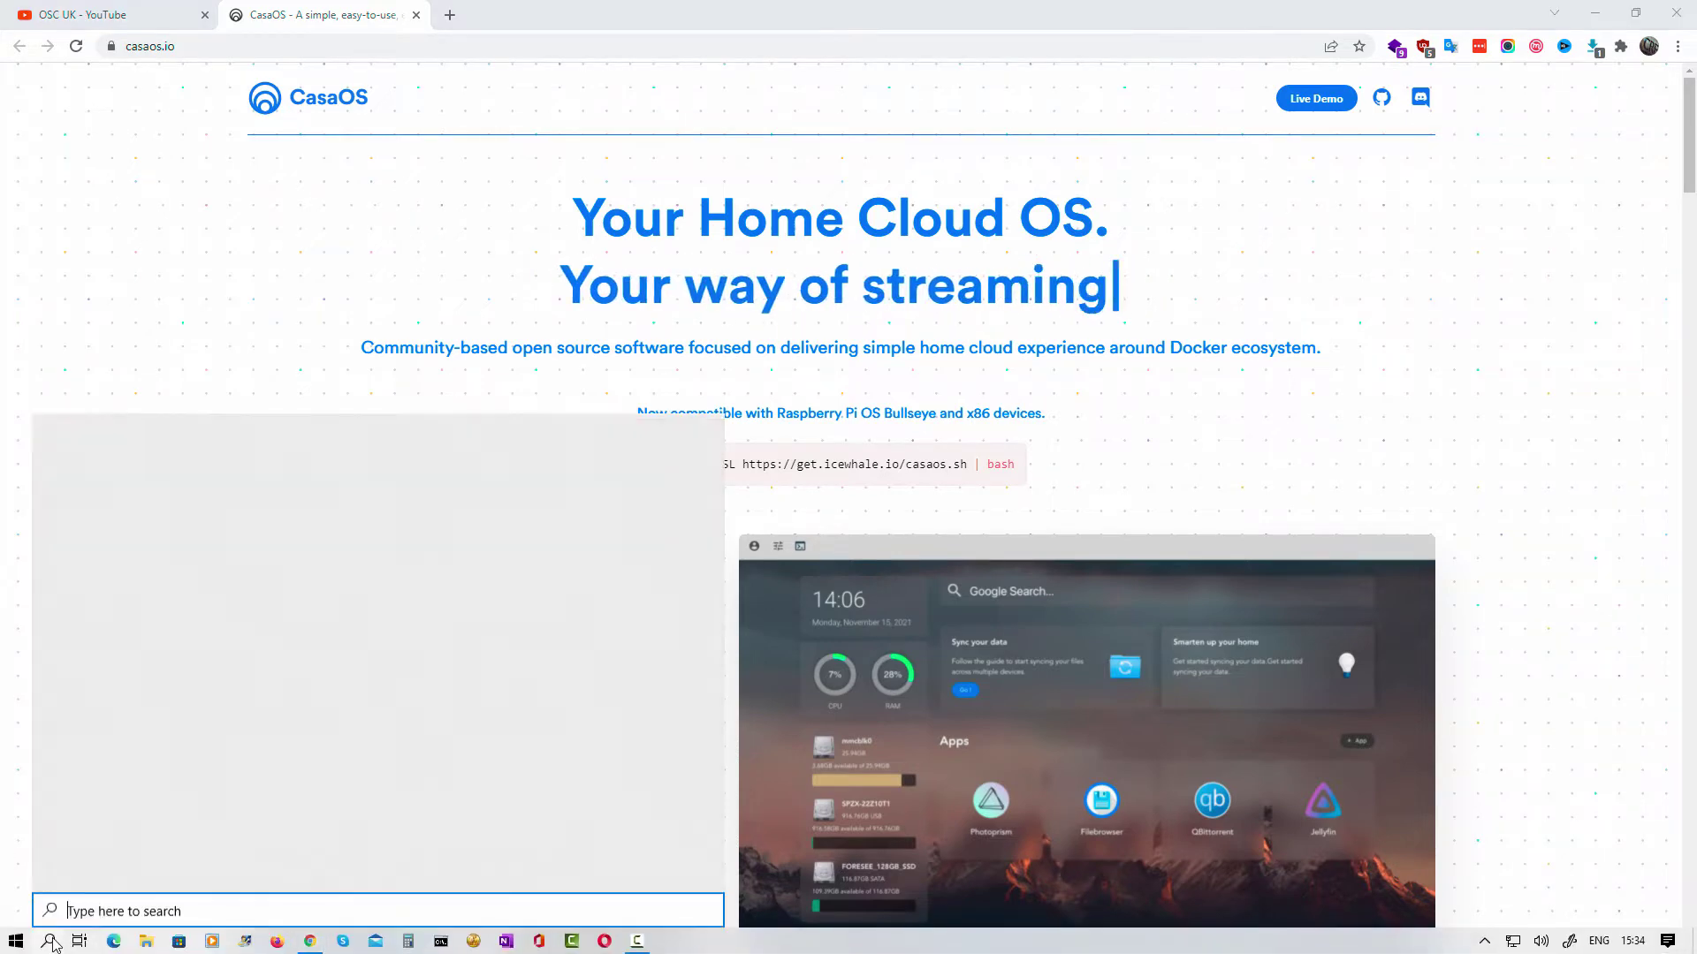
pyautogui.click(110, 651)
pyautogui.moveTo(836, 308); pyautogui.dragTo(1425, 231)
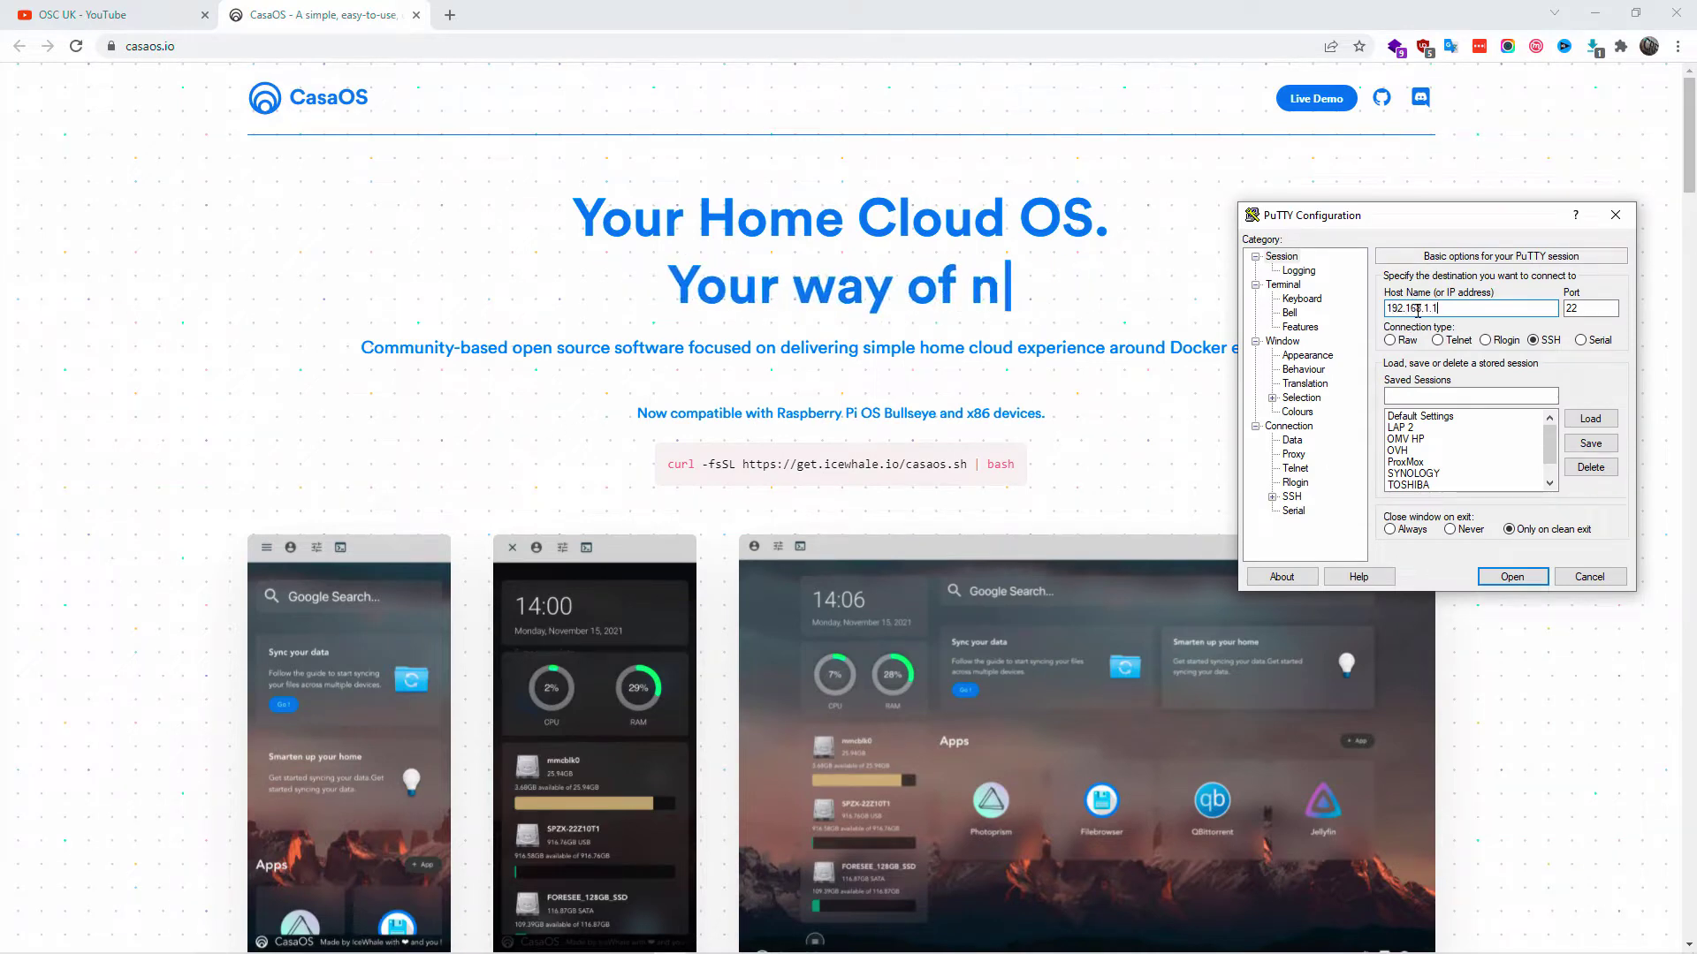
pyautogui.write('15')
pyautogui.press('Return')
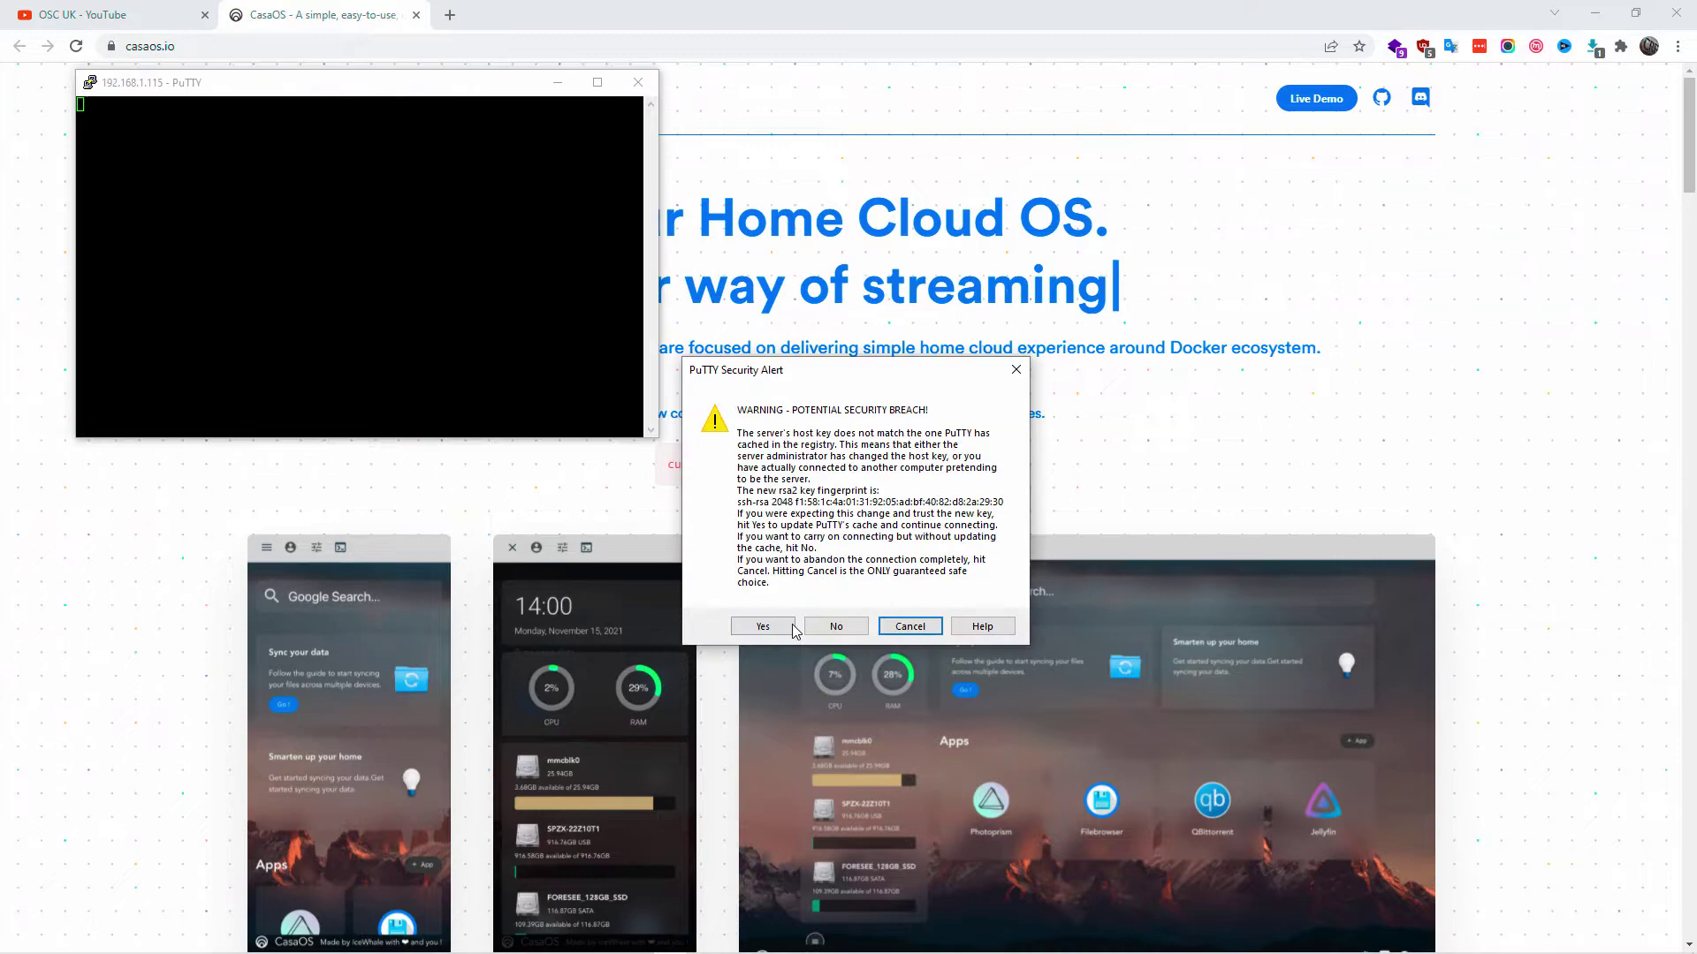
pyautogui.click(792, 629)
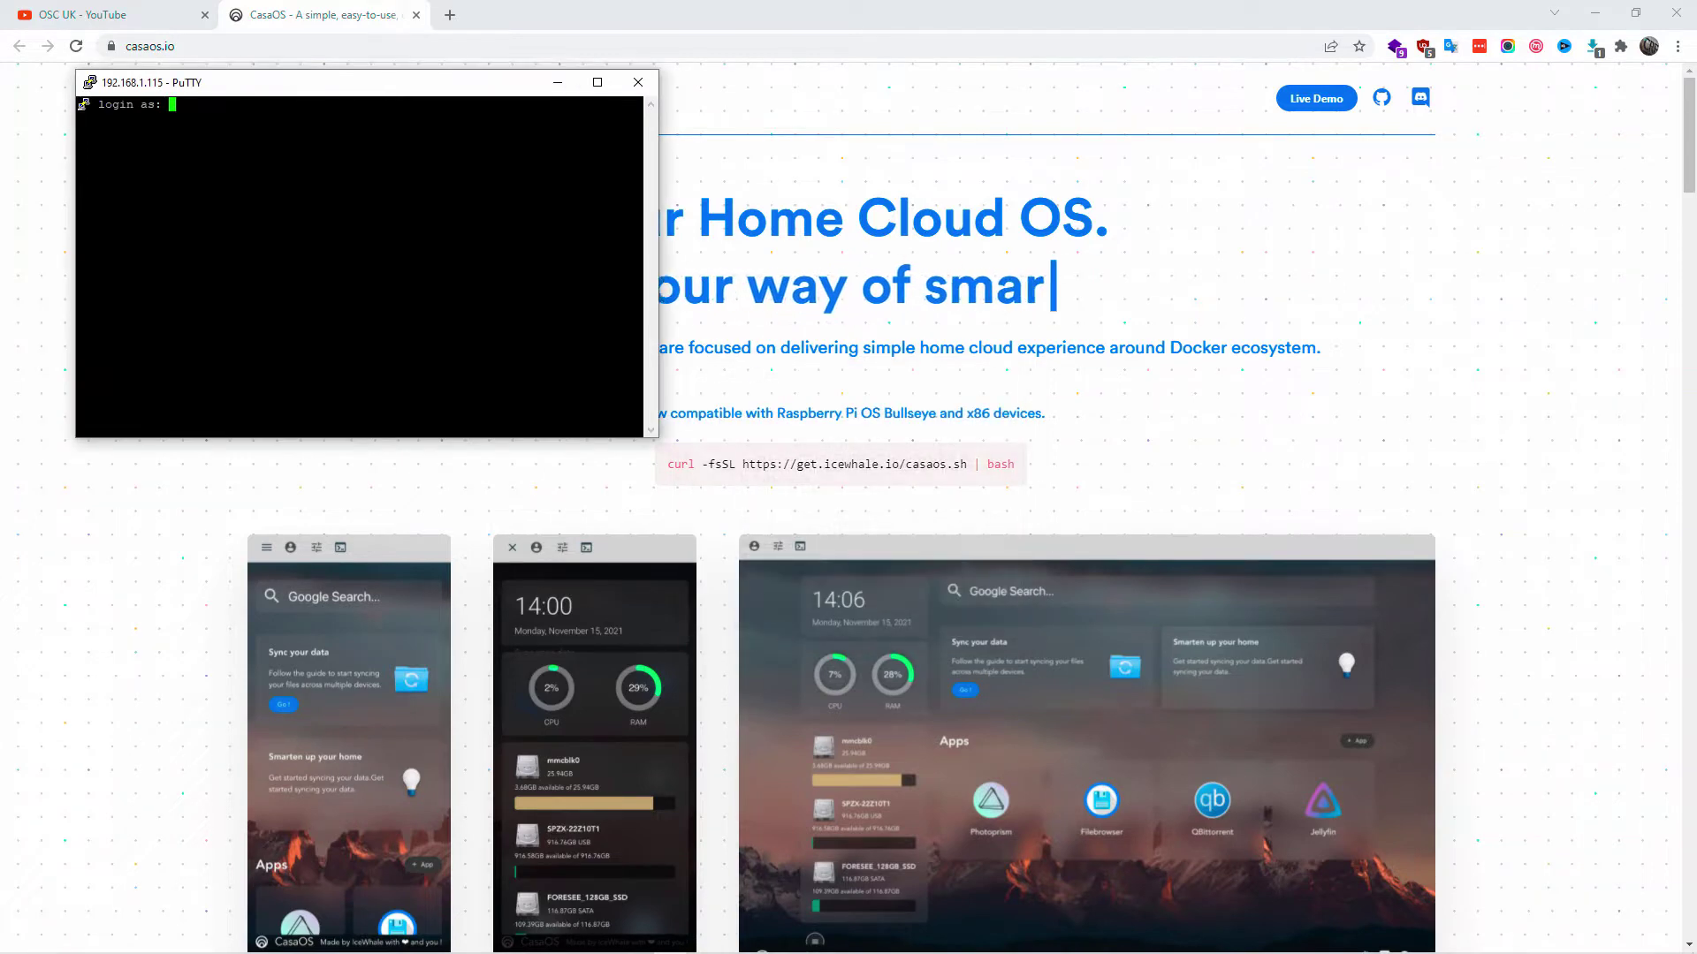
# - Enlarge and reposition the terminal window, then enter the login user name
pyautogui.moveTo(318, 83); pyautogui.dragTo(1114, 212)
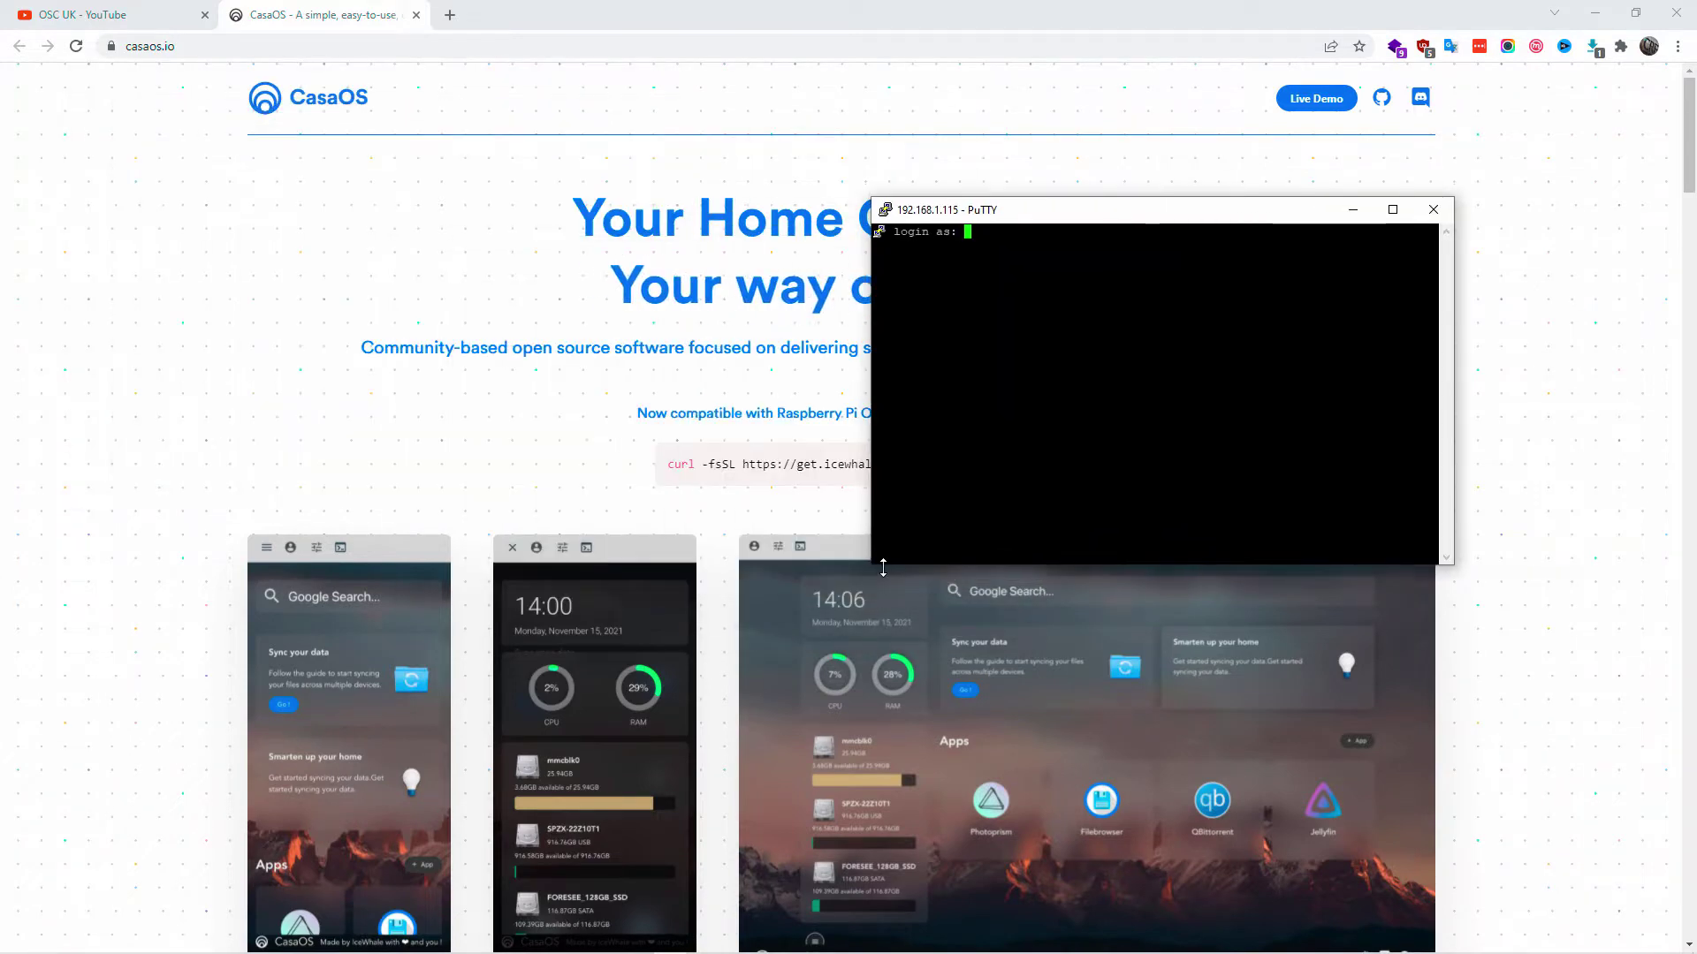
pyautogui.moveTo(883, 566); pyautogui.dragTo(883, 749)
pyautogui.moveTo(1113, 209); pyautogui.dragTo(1025, 392)
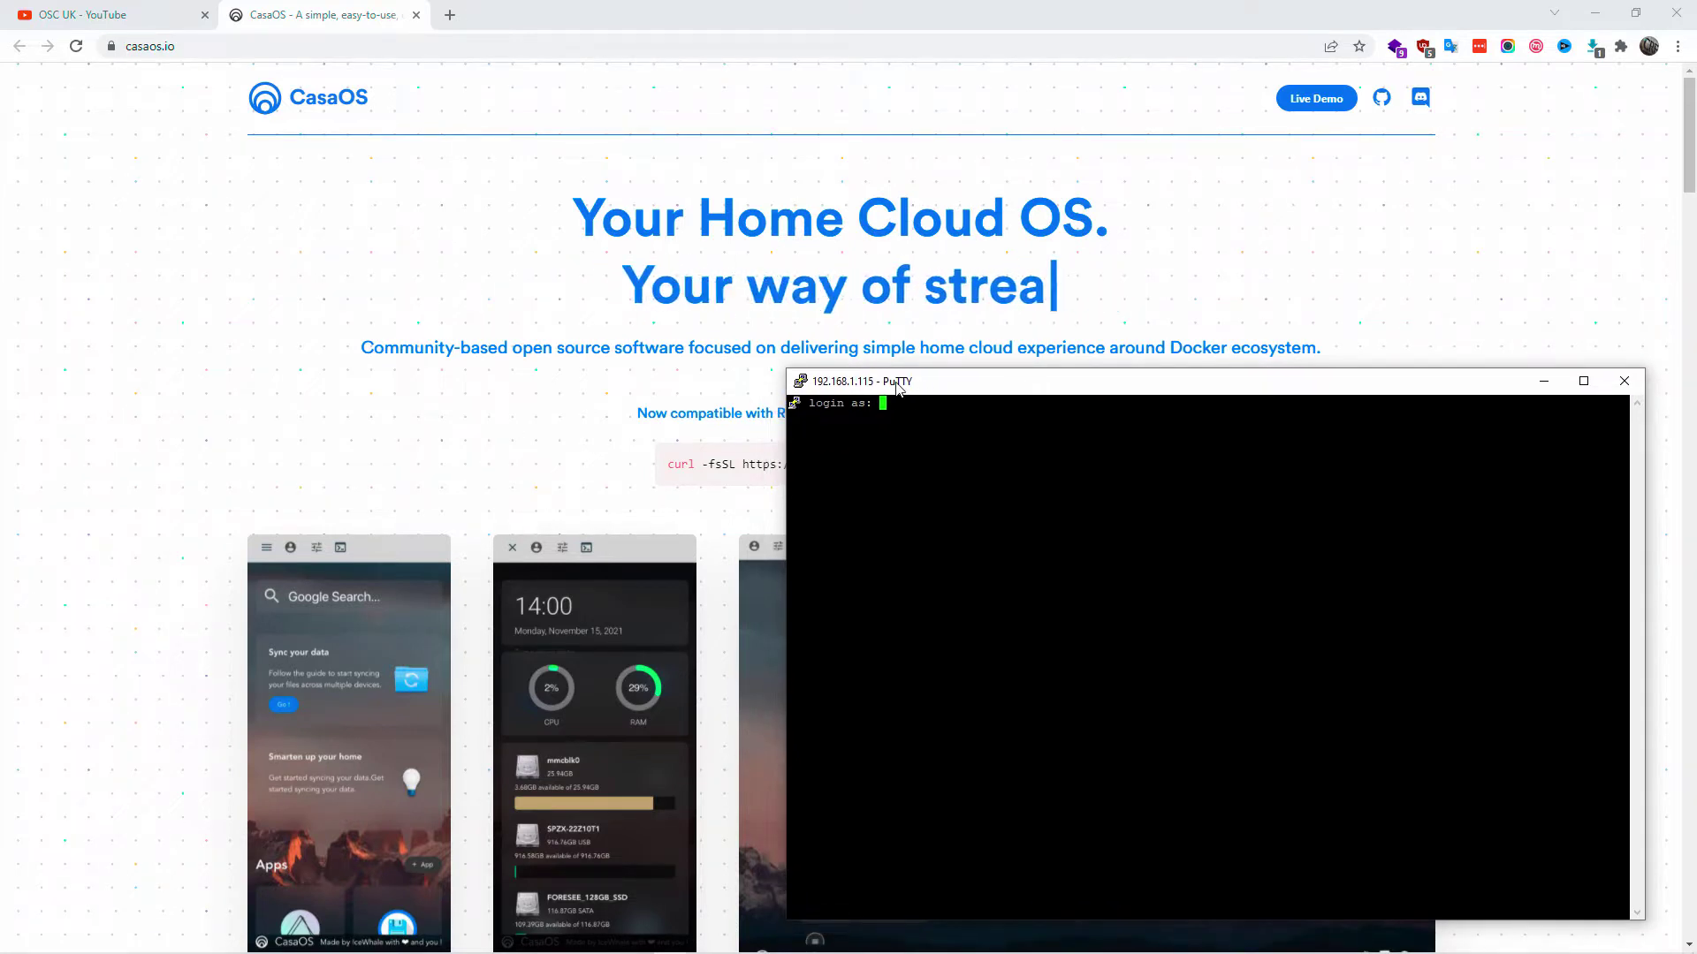
pyautogui.moveTo(785, 369); pyautogui.dragTo(743, 333)
pyautogui.moveTo(972, 346); pyautogui.dragTo(931, 344)
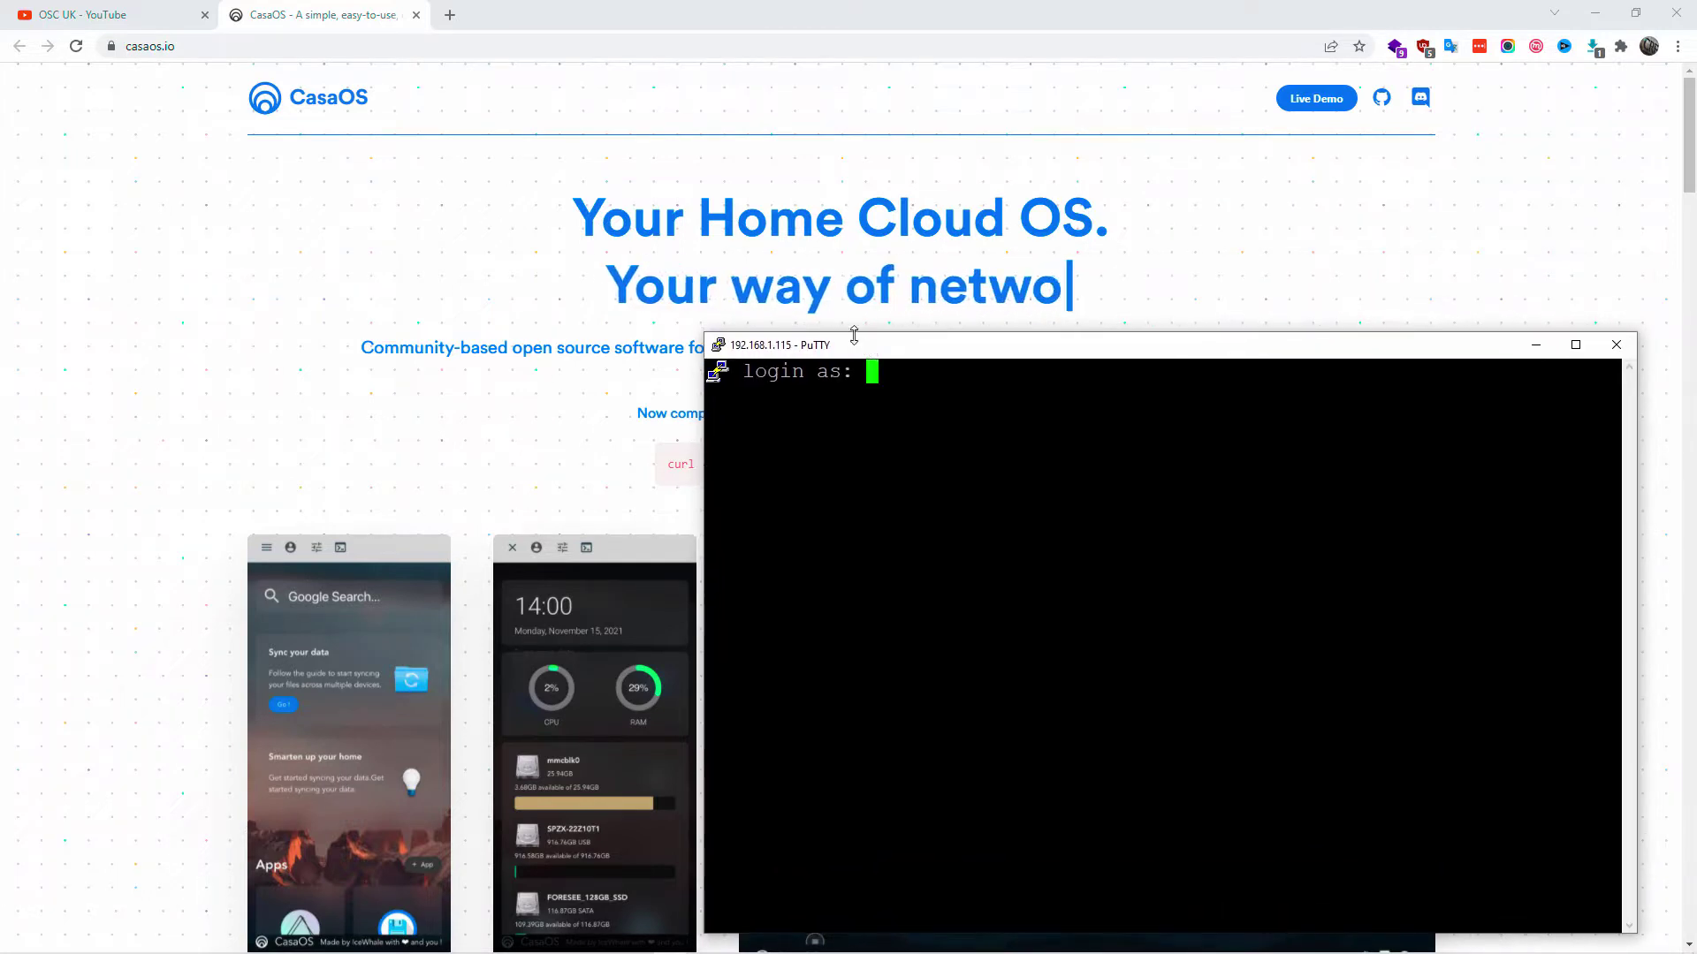
pyautogui.write('hal')
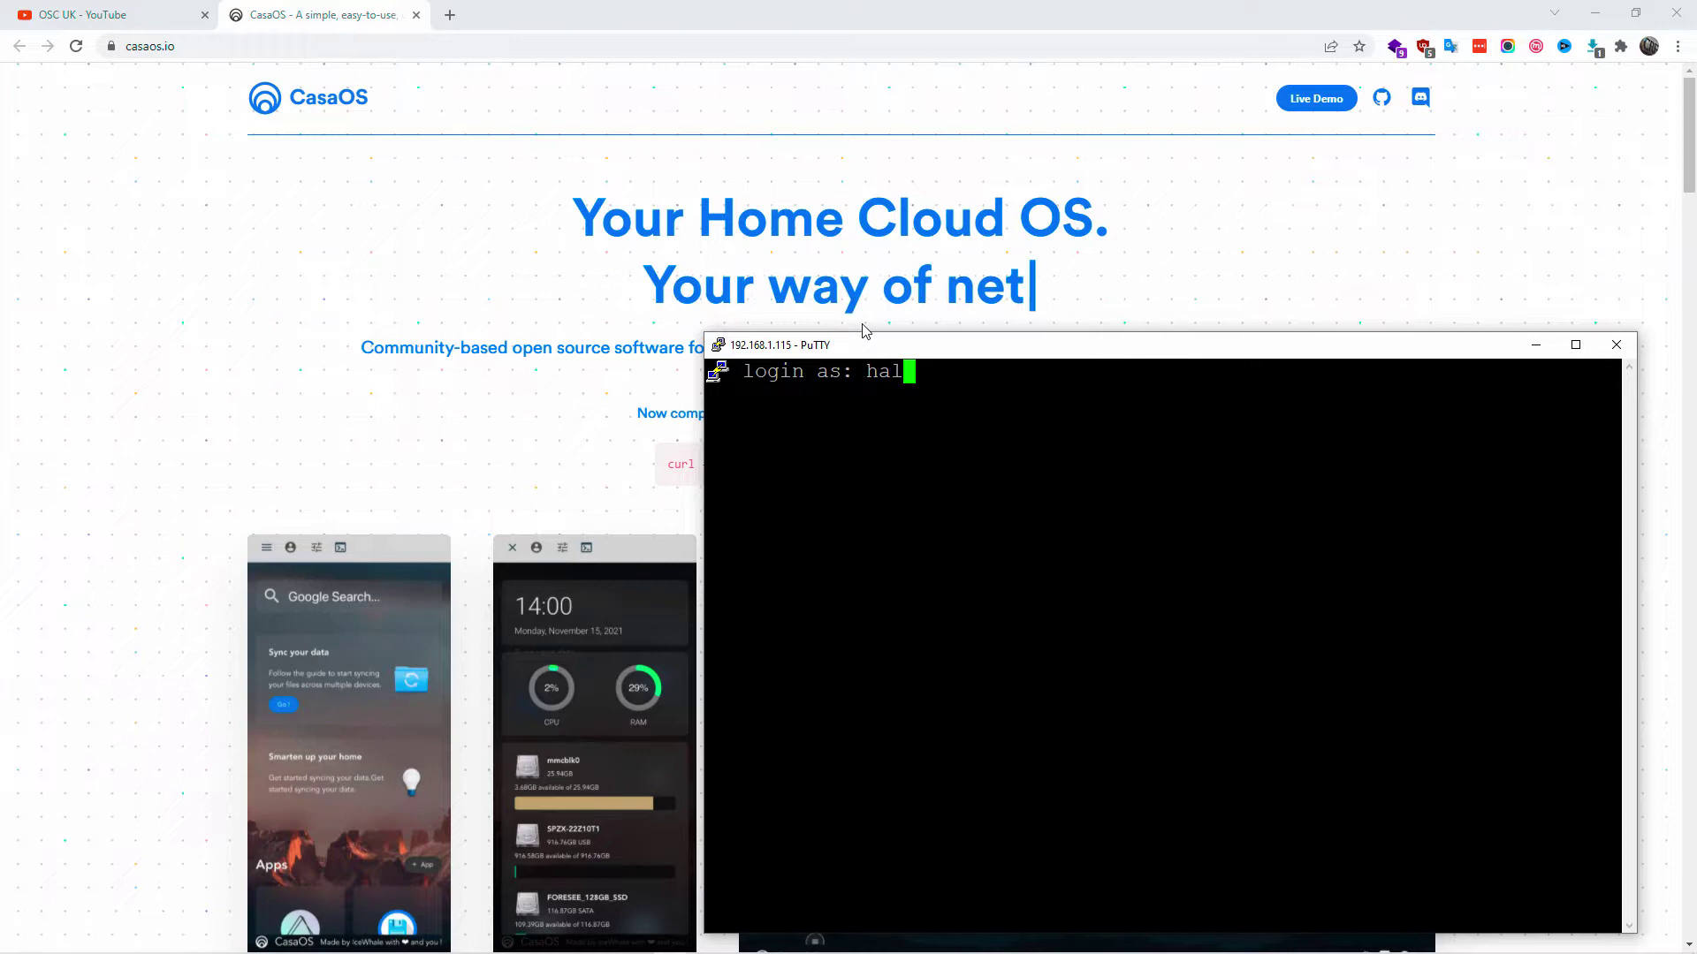
pyautogui.press('Return')
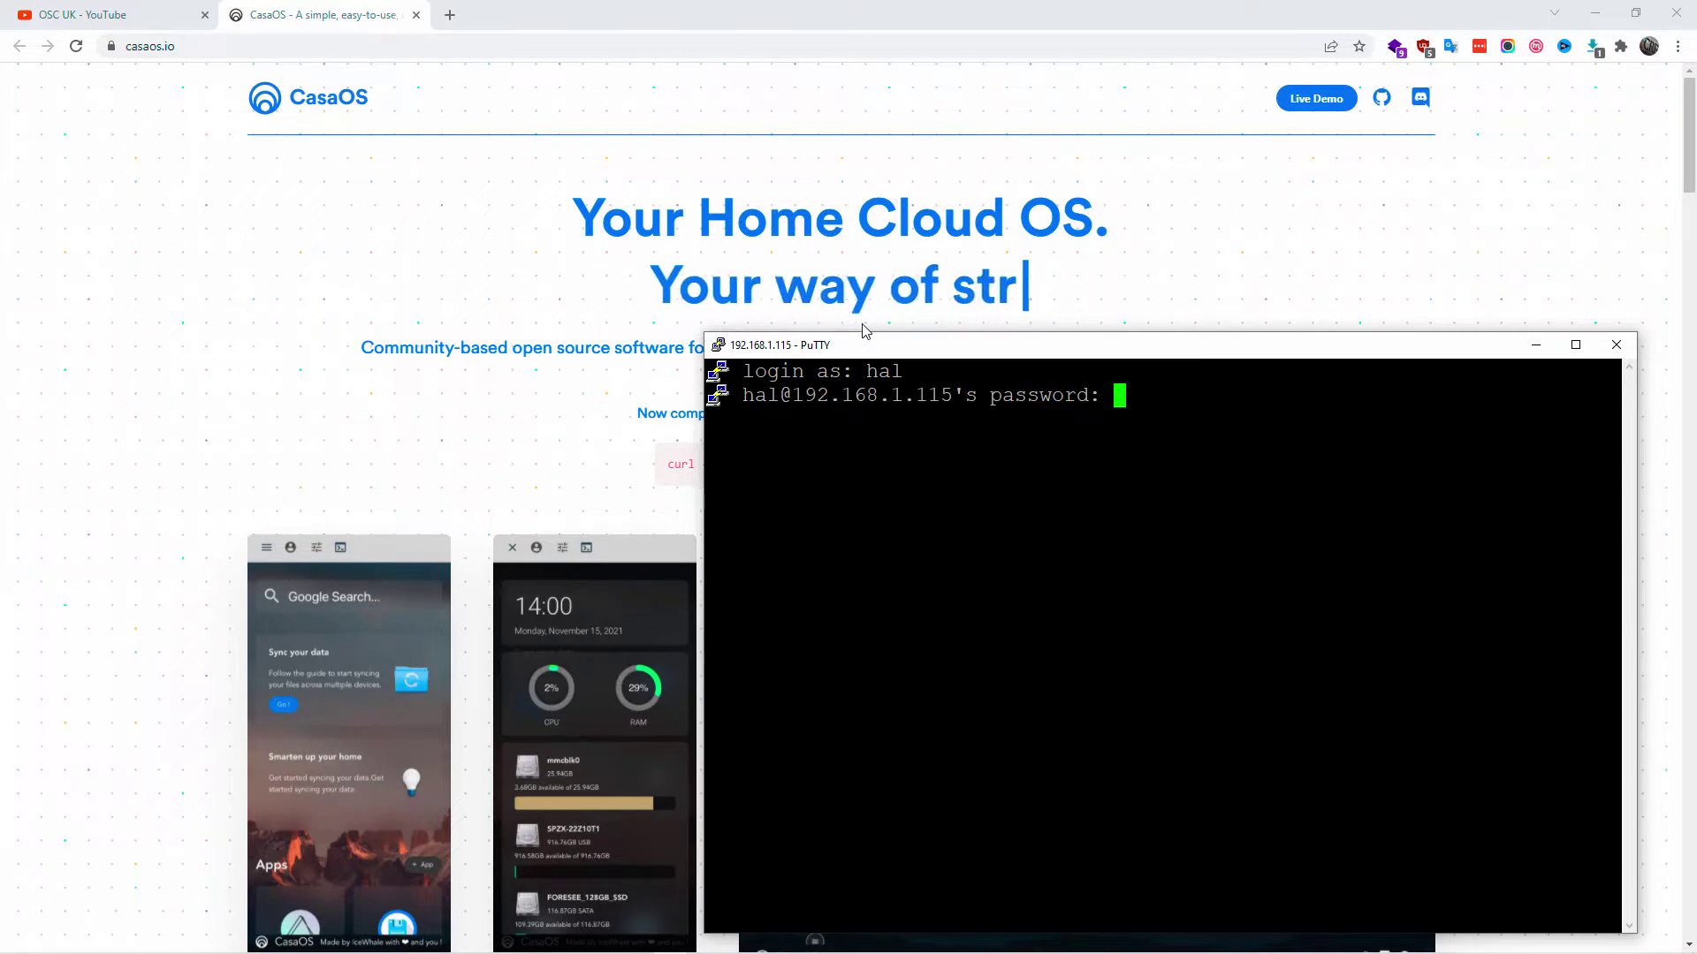
# - Sign in with the password and note the Ubuntu 18.04.6 LTS version and 20.04.4 upgrade notice
pyautogui.press('Return')
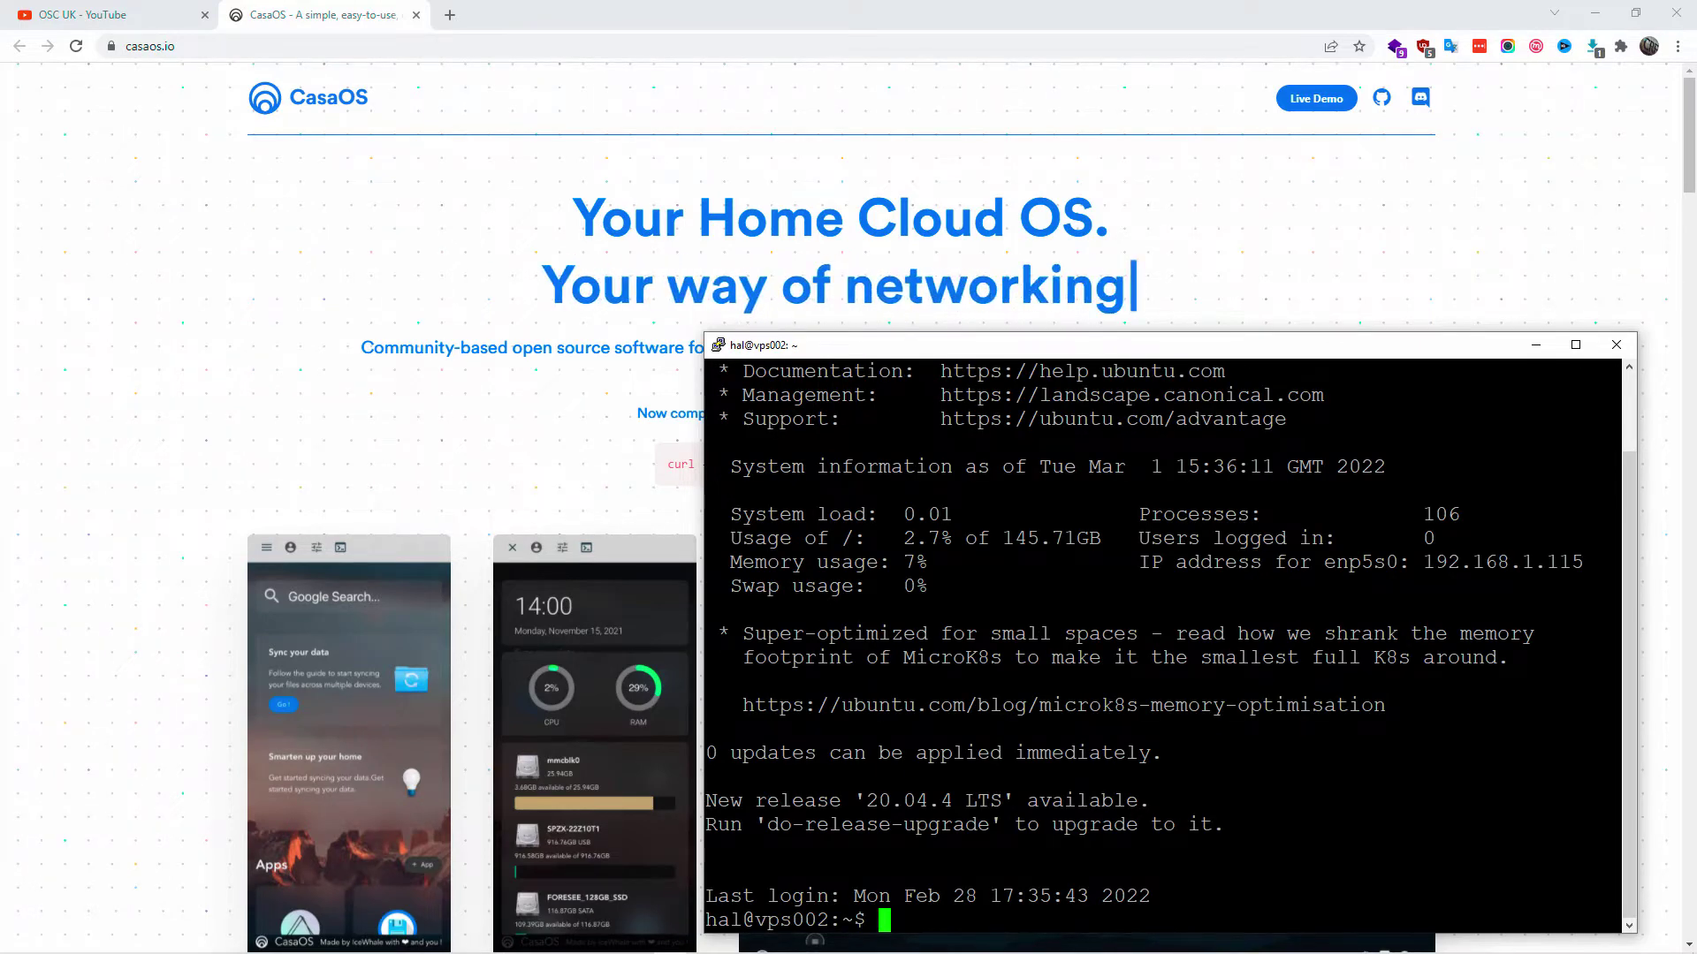
pyautogui.scroll(2, 1163, 645)
pyautogui.moveTo(920, 419); pyautogui.dragTo(1064, 419)
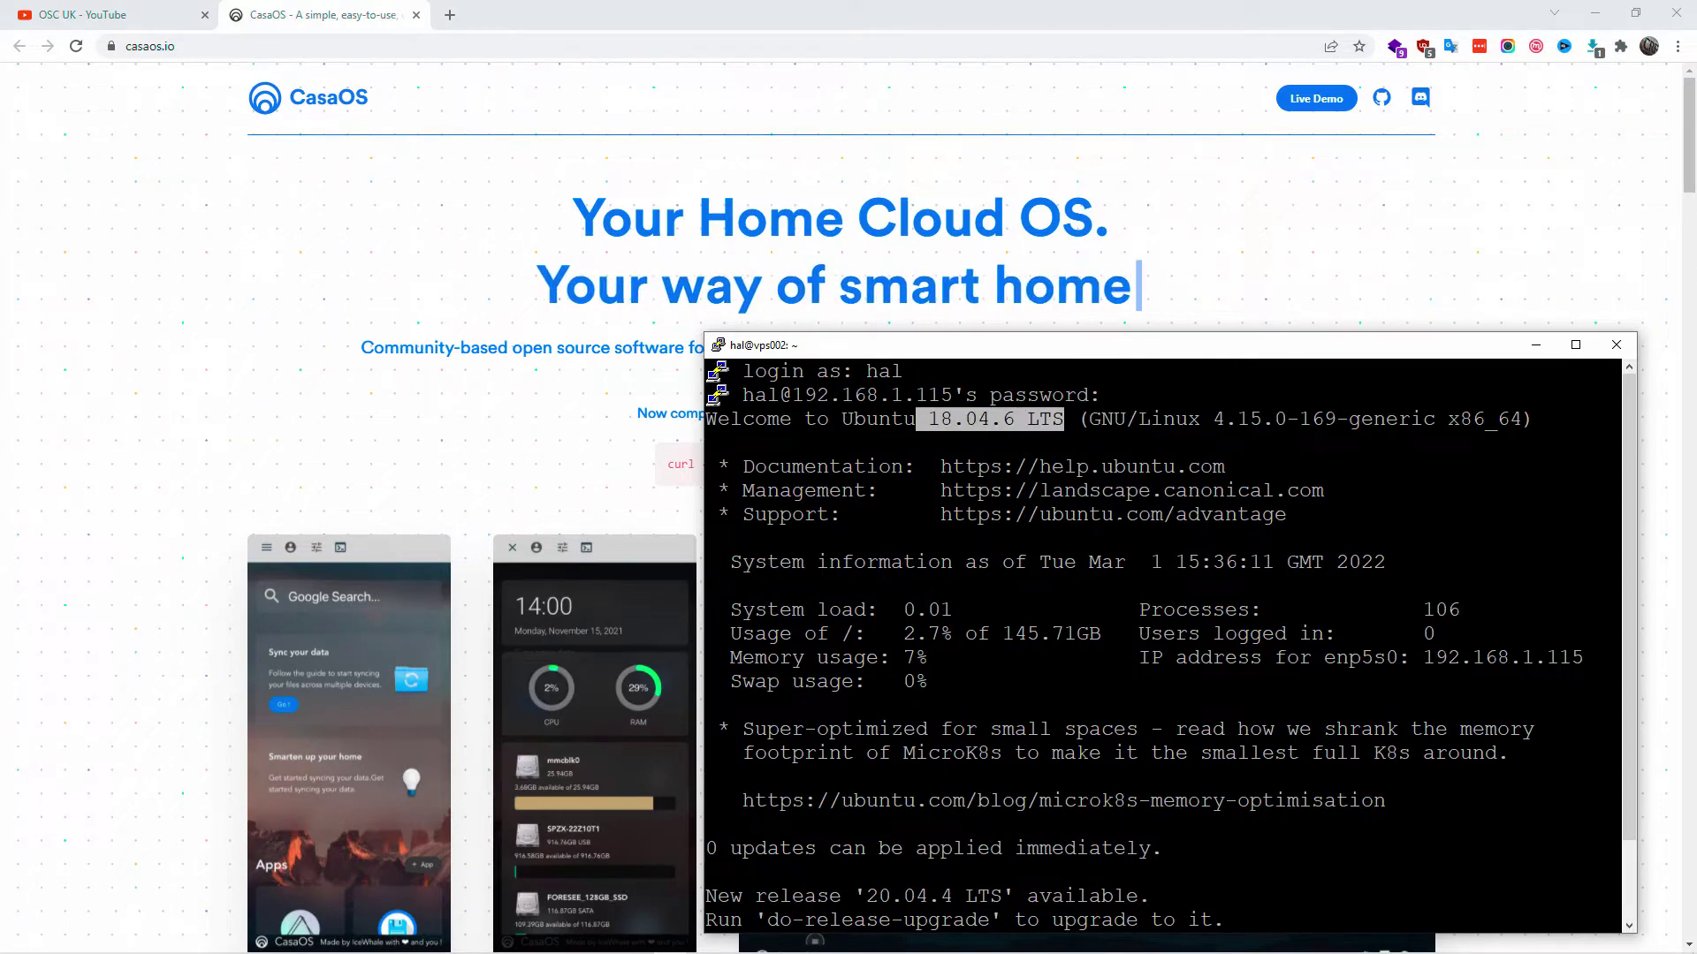
pyautogui.scroll(-2, 1163, 645)
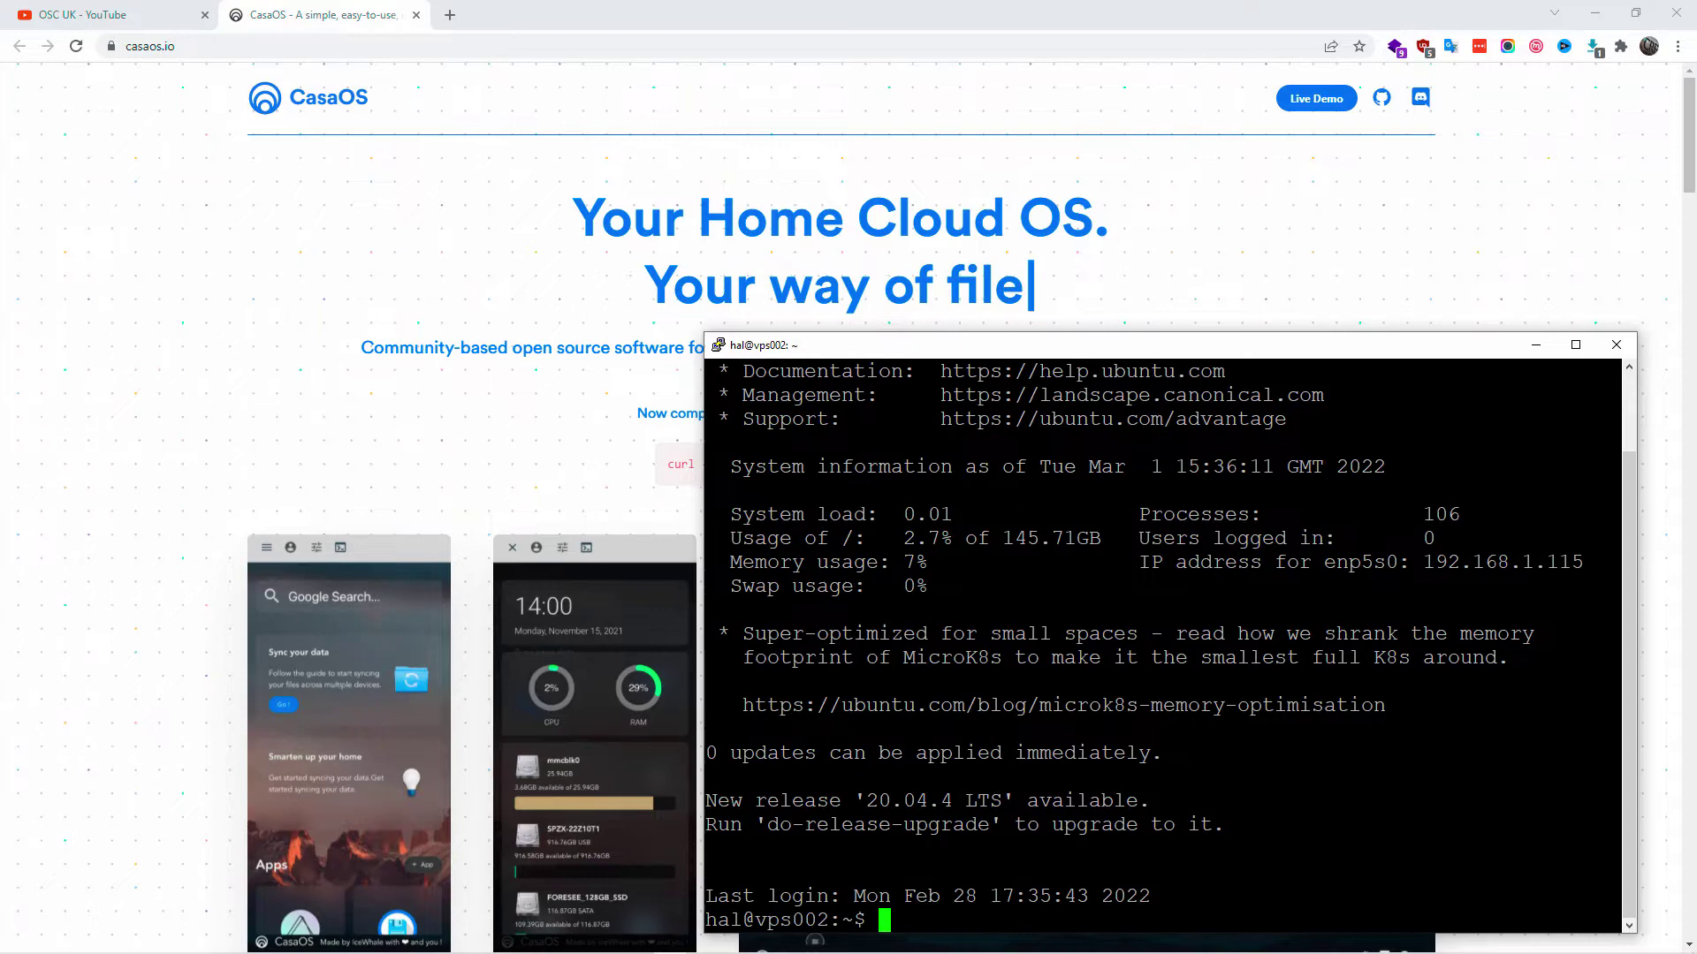
pyautogui.moveTo(706, 799); pyautogui.dragTo(1138, 799)
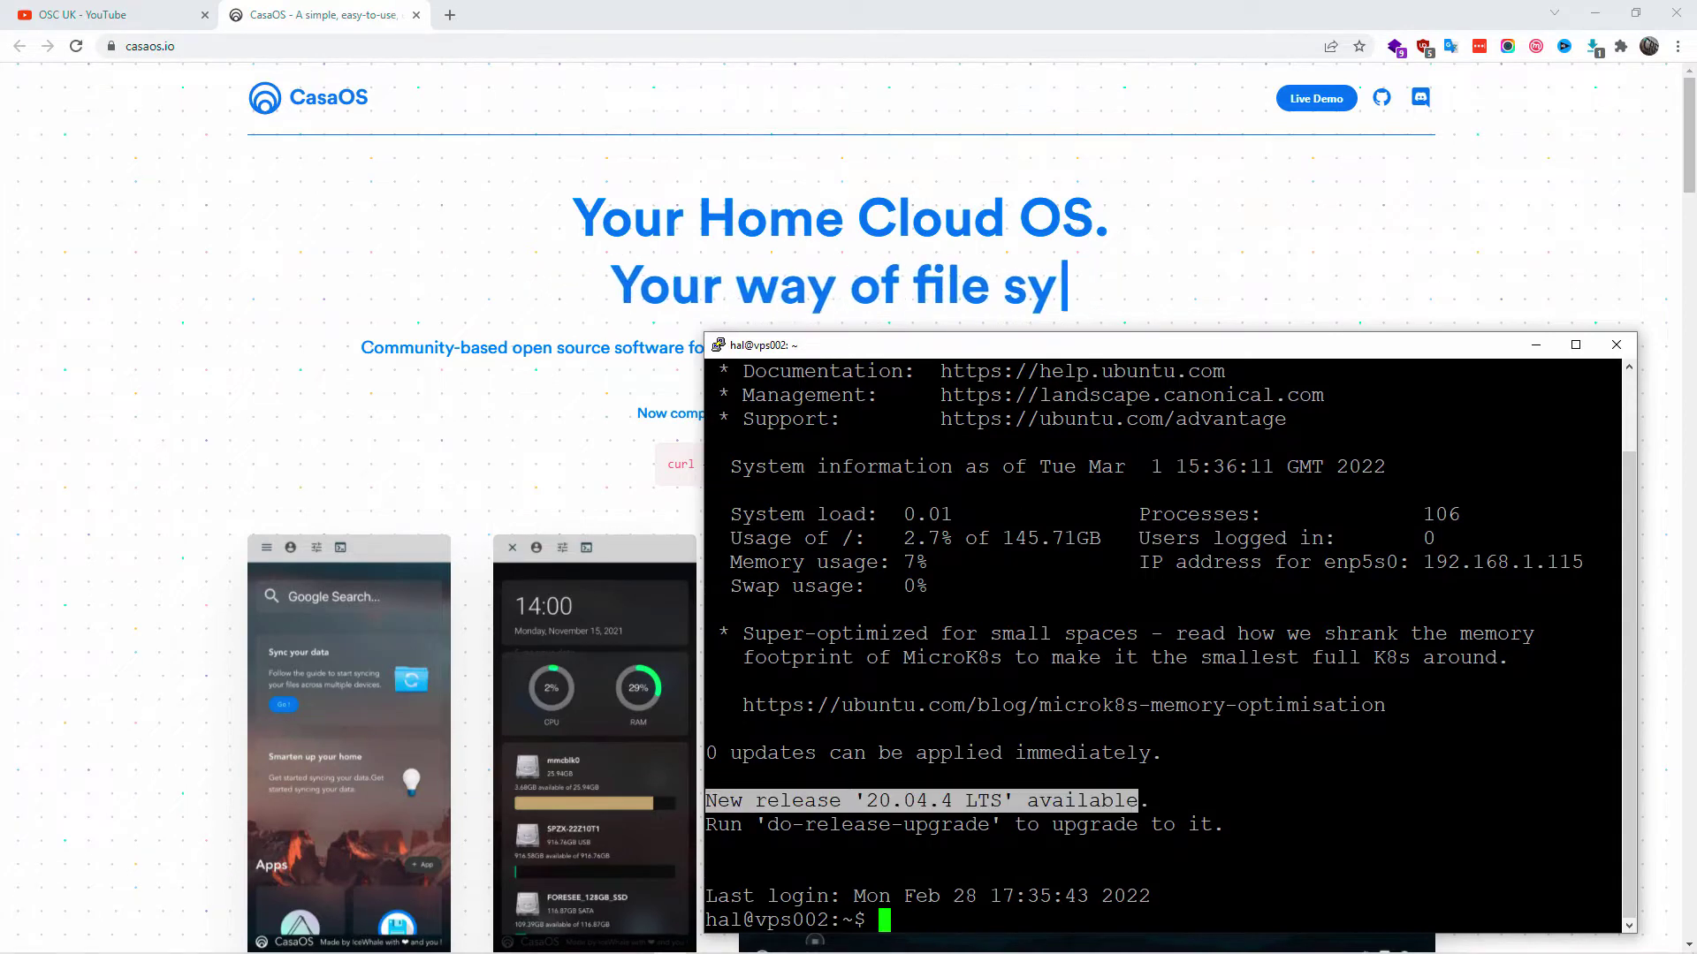
pyautogui.moveTo(767, 824); pyautogui.dragTo(976, 825)
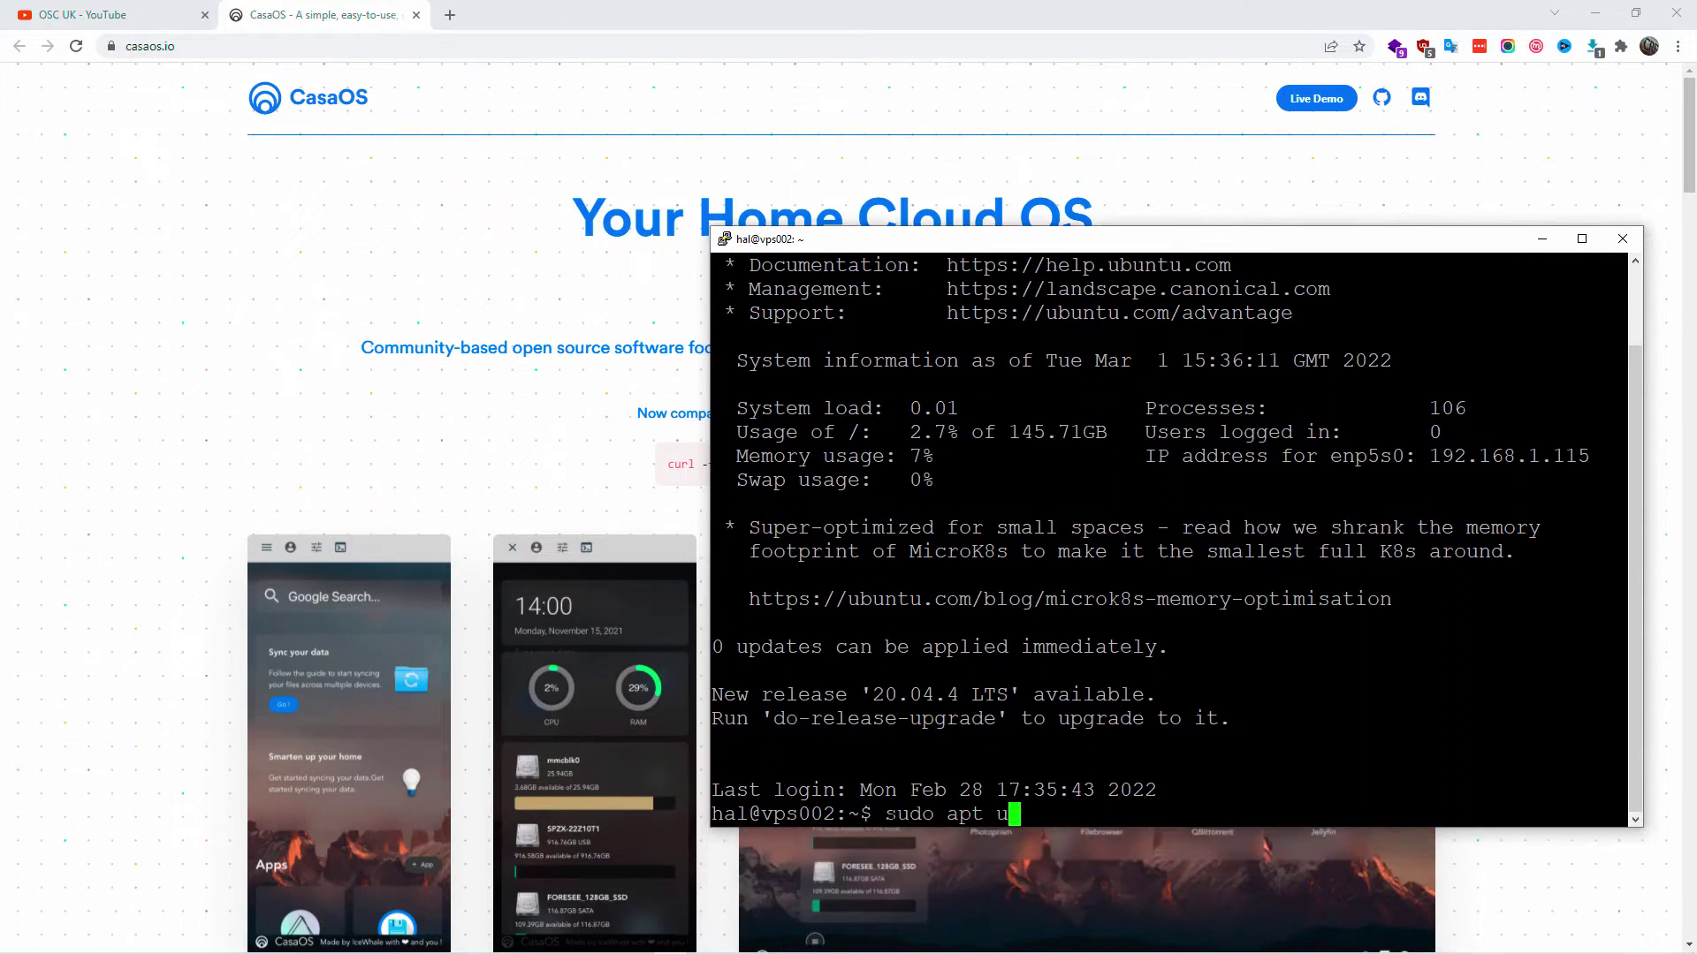
# - Run sudo apt update, confirming all packages are up-to-date, then recall the command for editing
pyautogui.write('pdate')
pyautogui.press('Return')
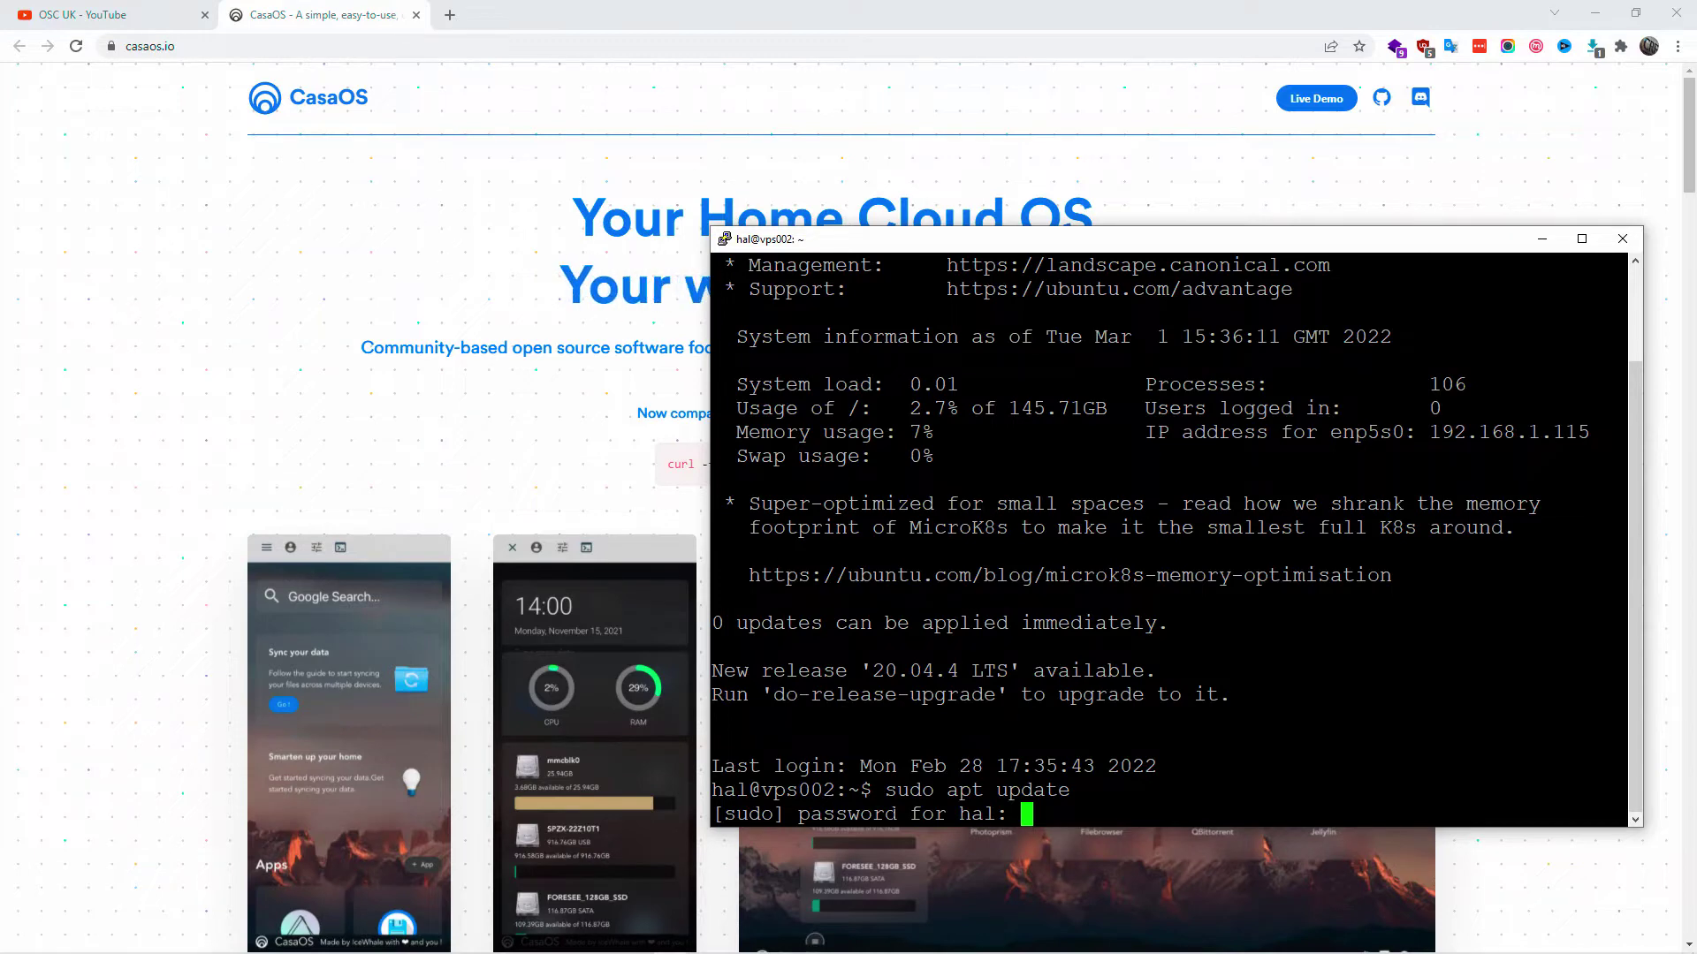
pyautogui.press('Return')
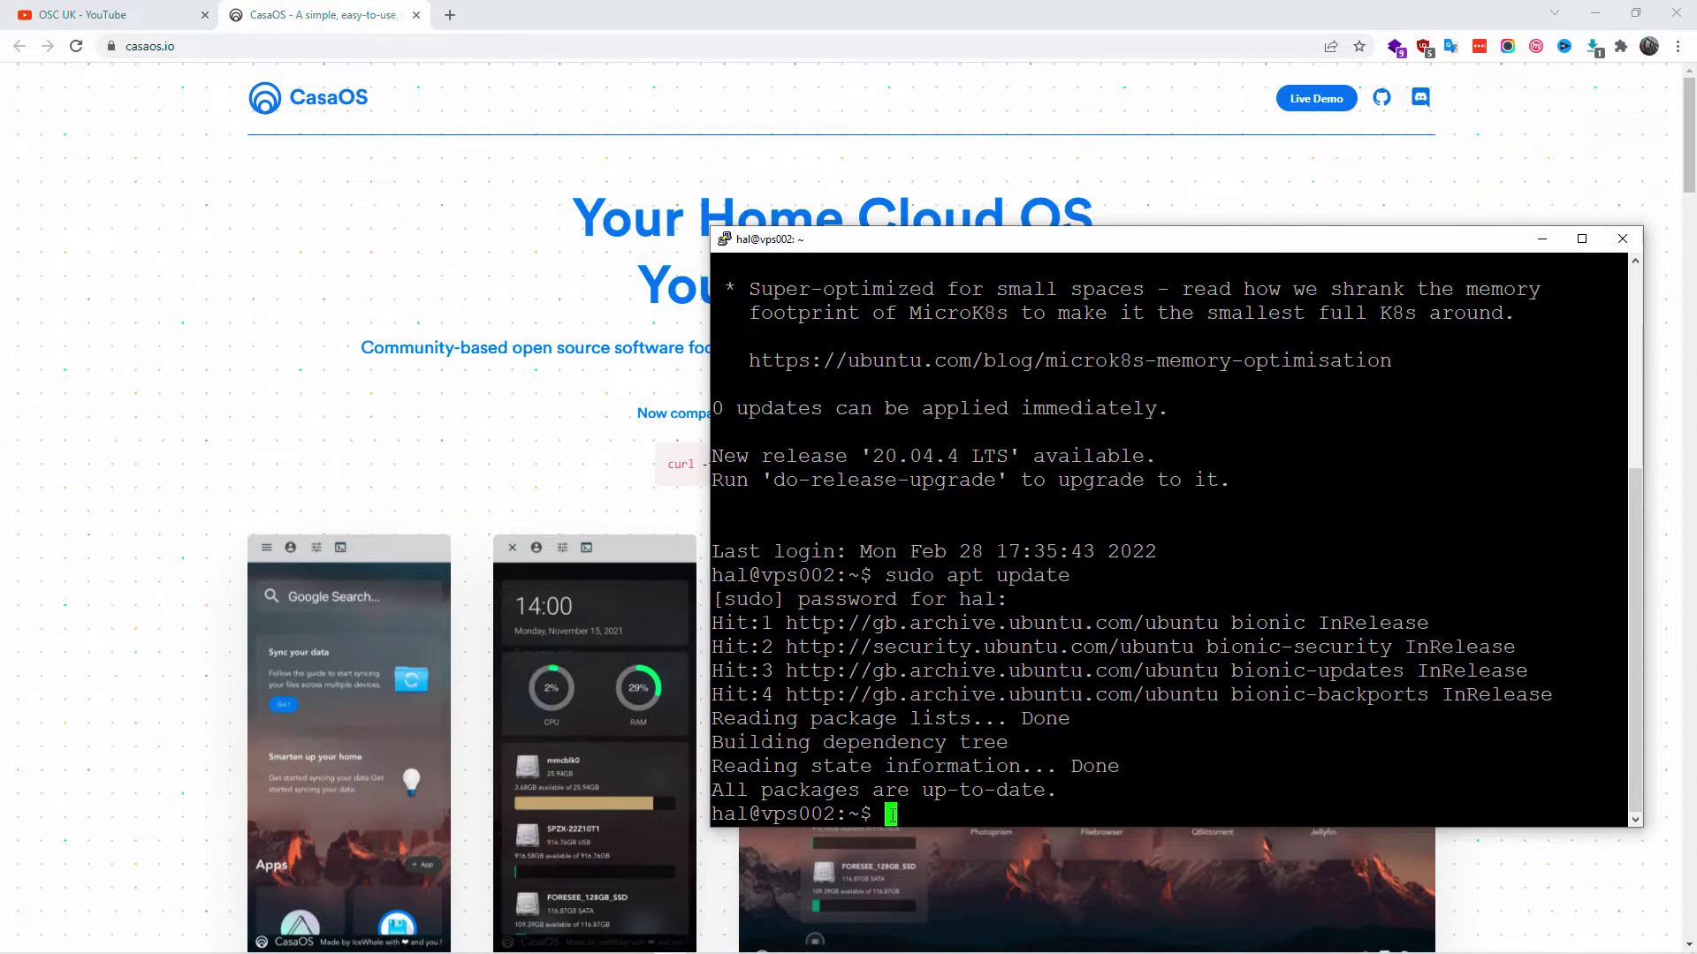
pyautogui.moveTo(875, 790); pyautogui.dragTo(1159, 795)
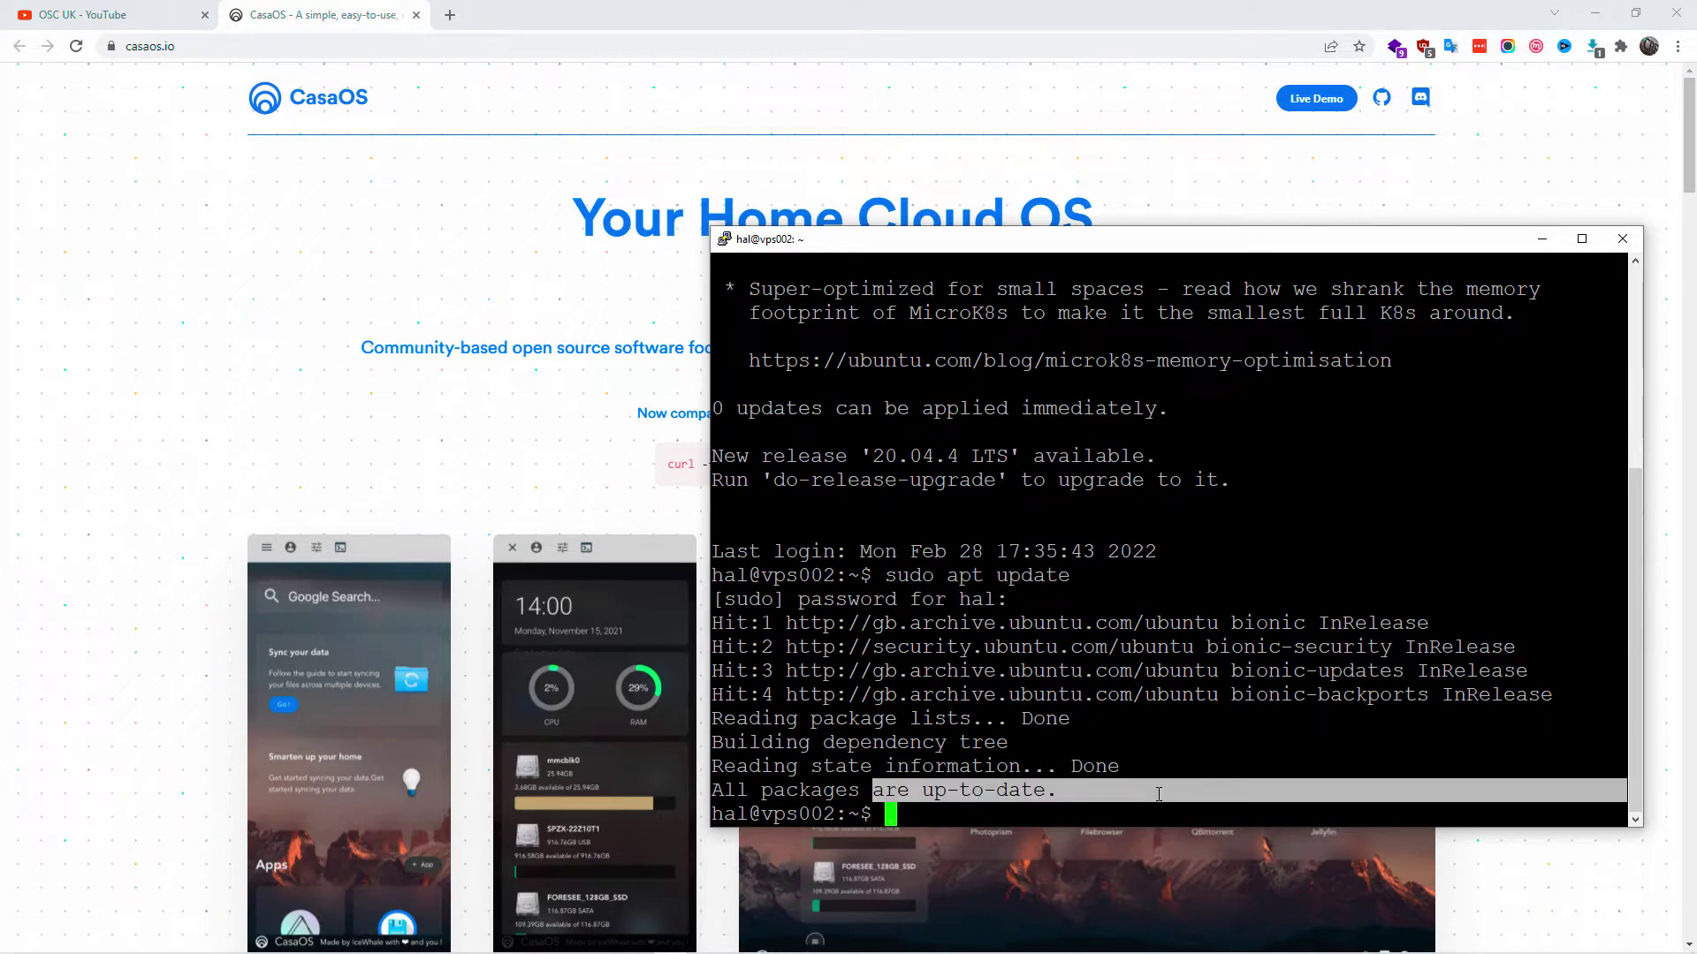
pyautogui.press('Up')
pyautogui.press('BackSpace')
pyautogui.press('BackSpace')
pyautogui.press('BackSpace')
pyautogui.press('BackSpace')
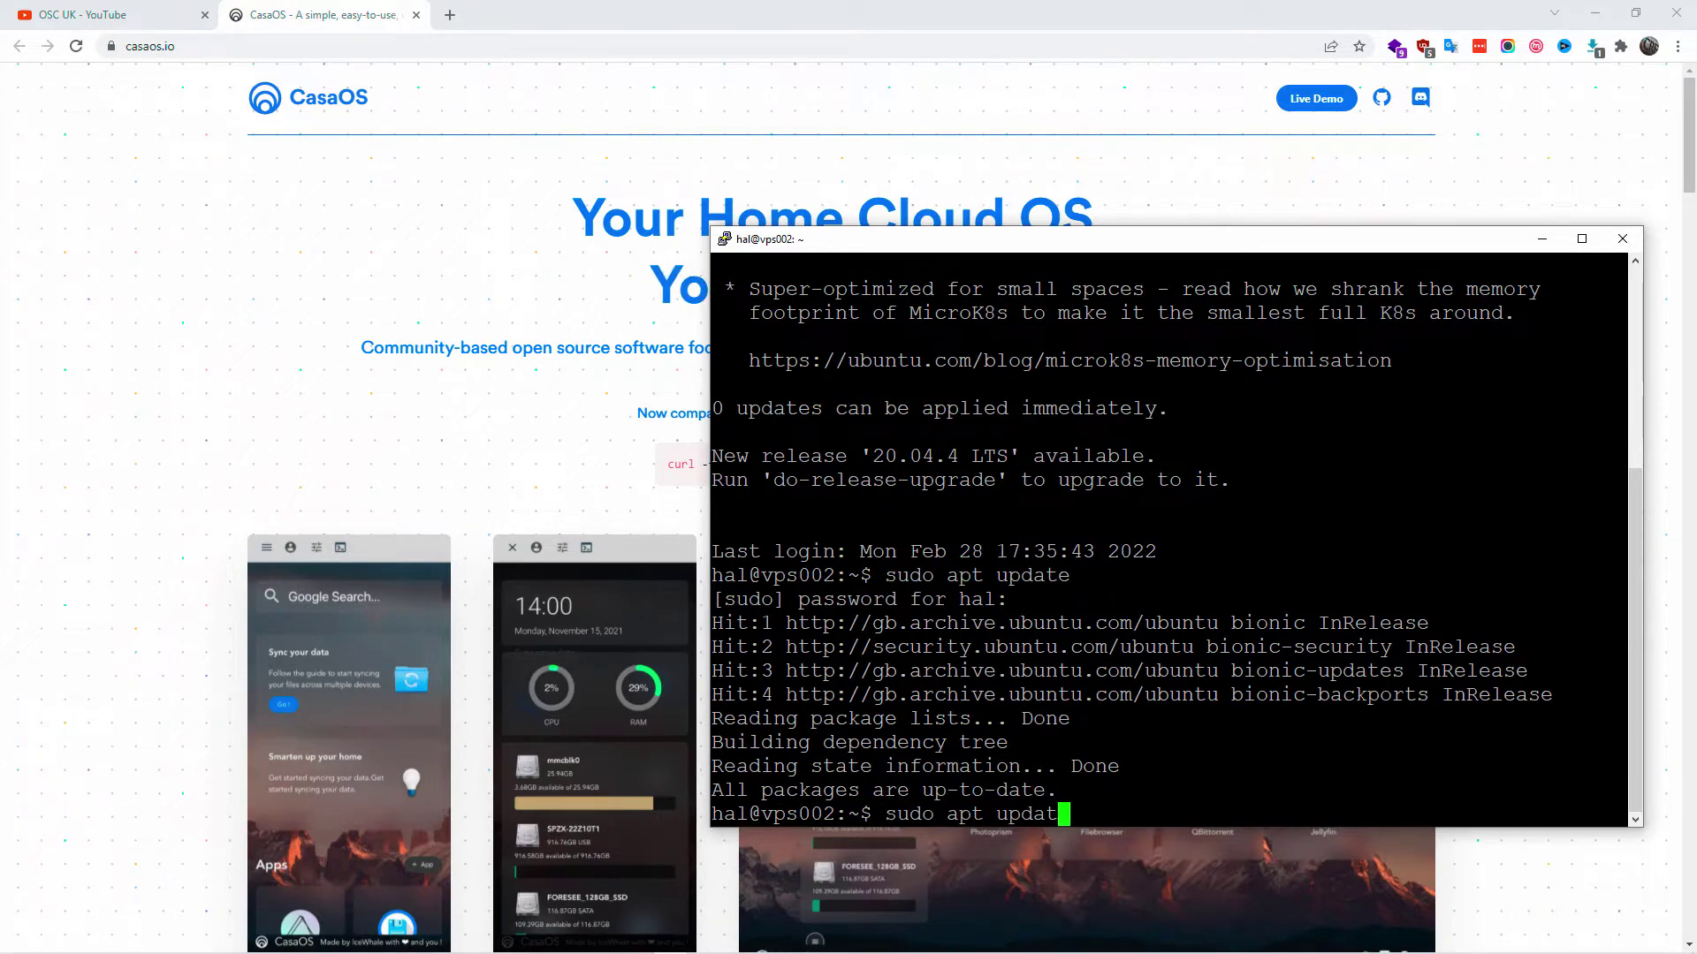
# - Complete sudo apt upgrade at the prompt, then copy the curl install command from casaos.io
pyautogui.write('grade')
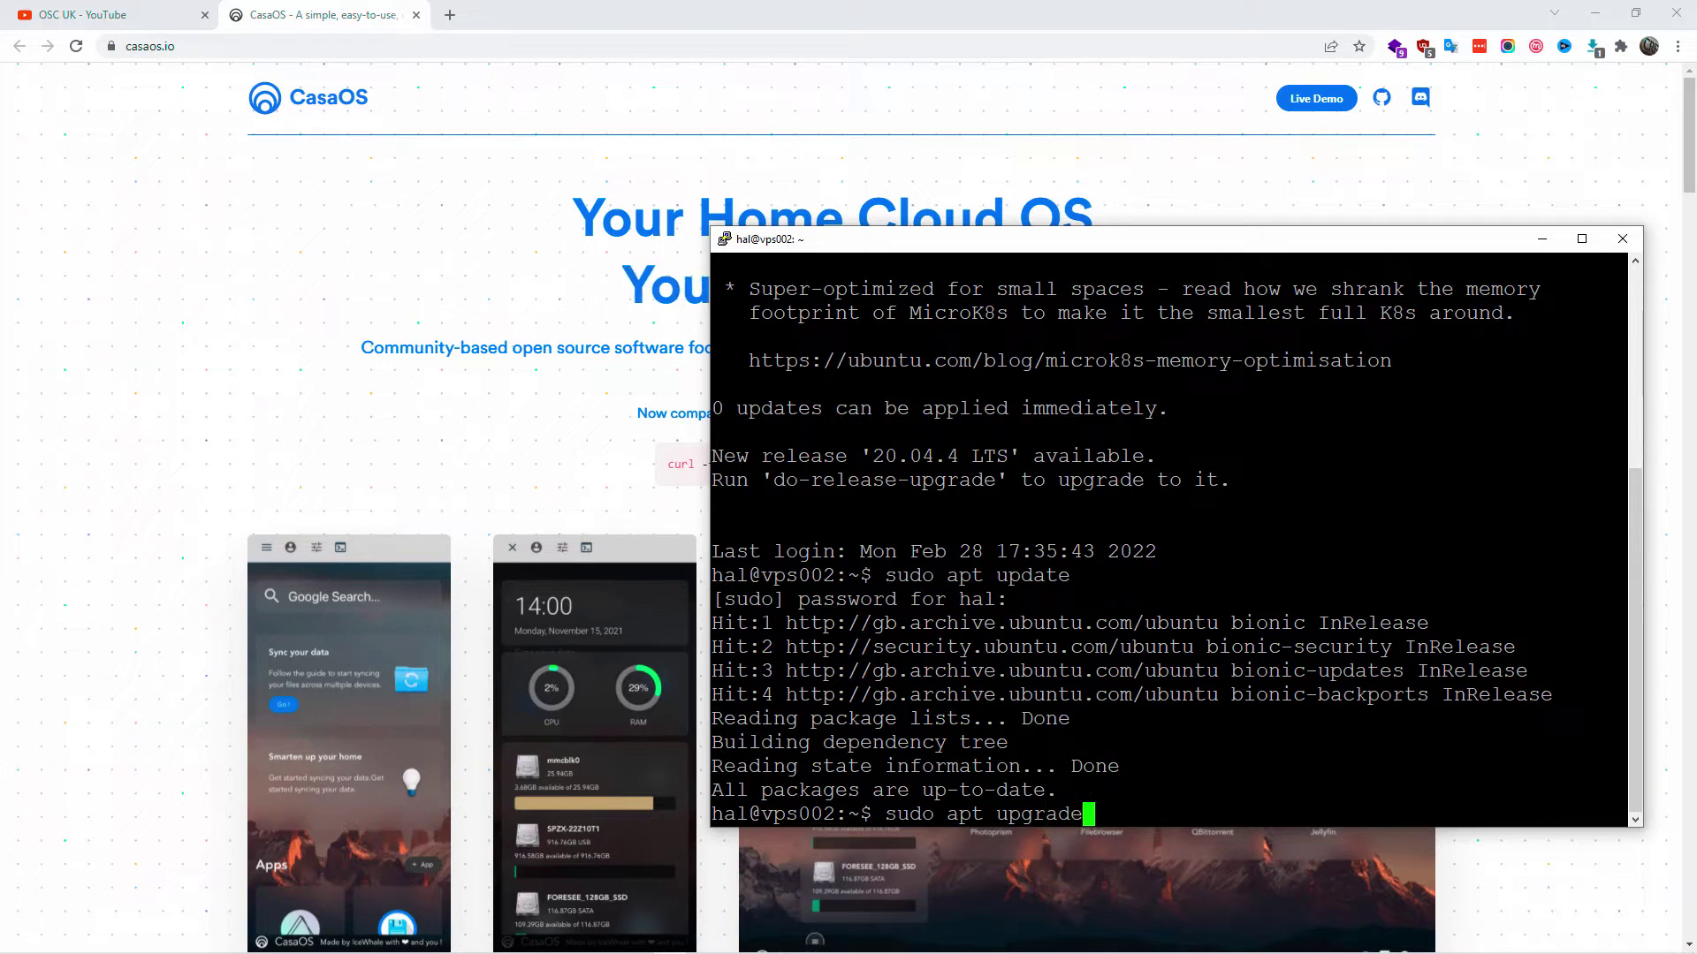
pyautogui.tripleClick(681, 466)
pyautogui.rightClick(775, 471)
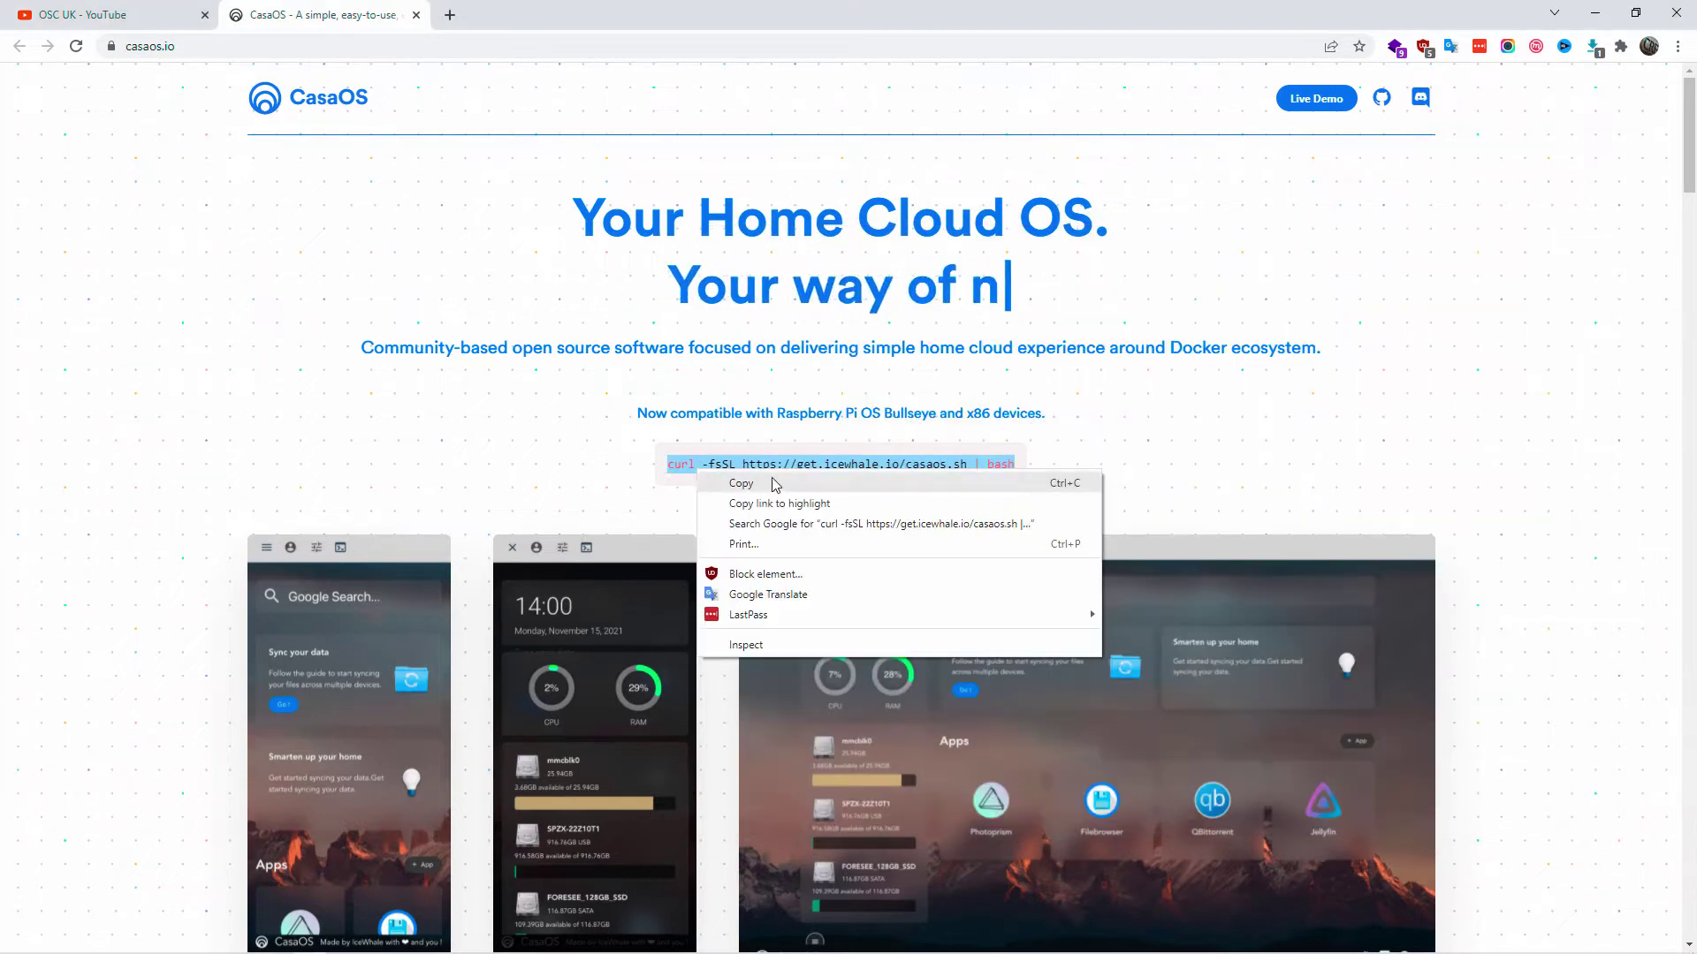
pyautogui.click(775, 482)
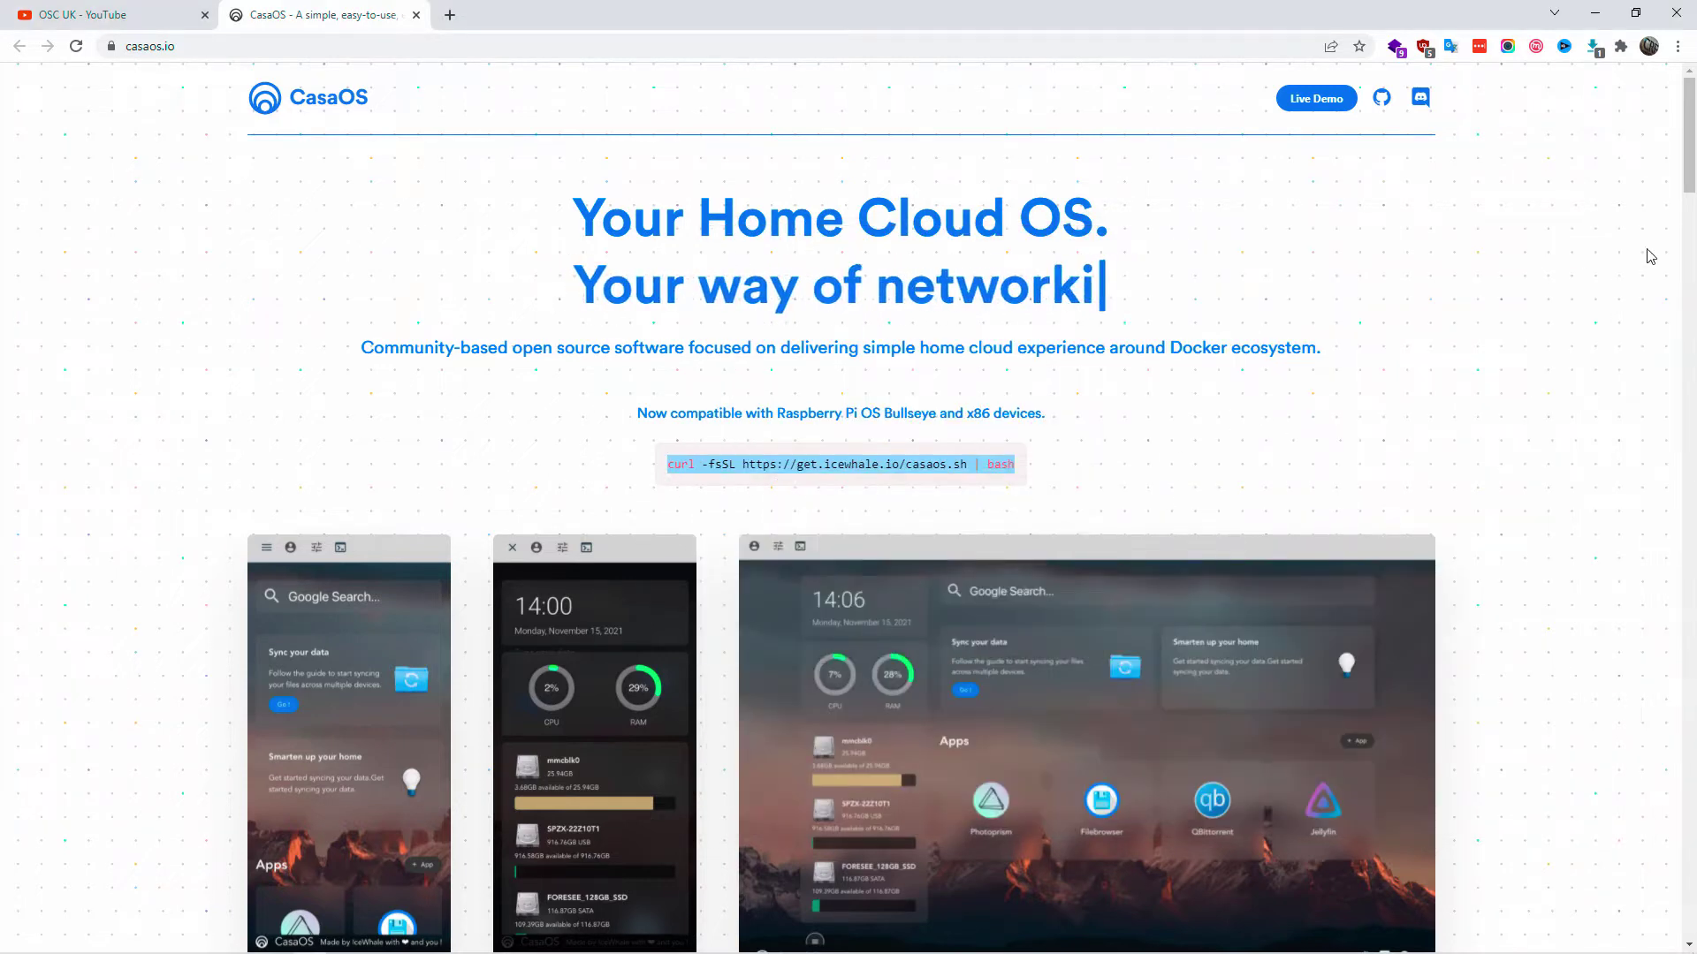
pyautogui.moveTo(1689, 177); pyautogui.dragTo(1689, 884)
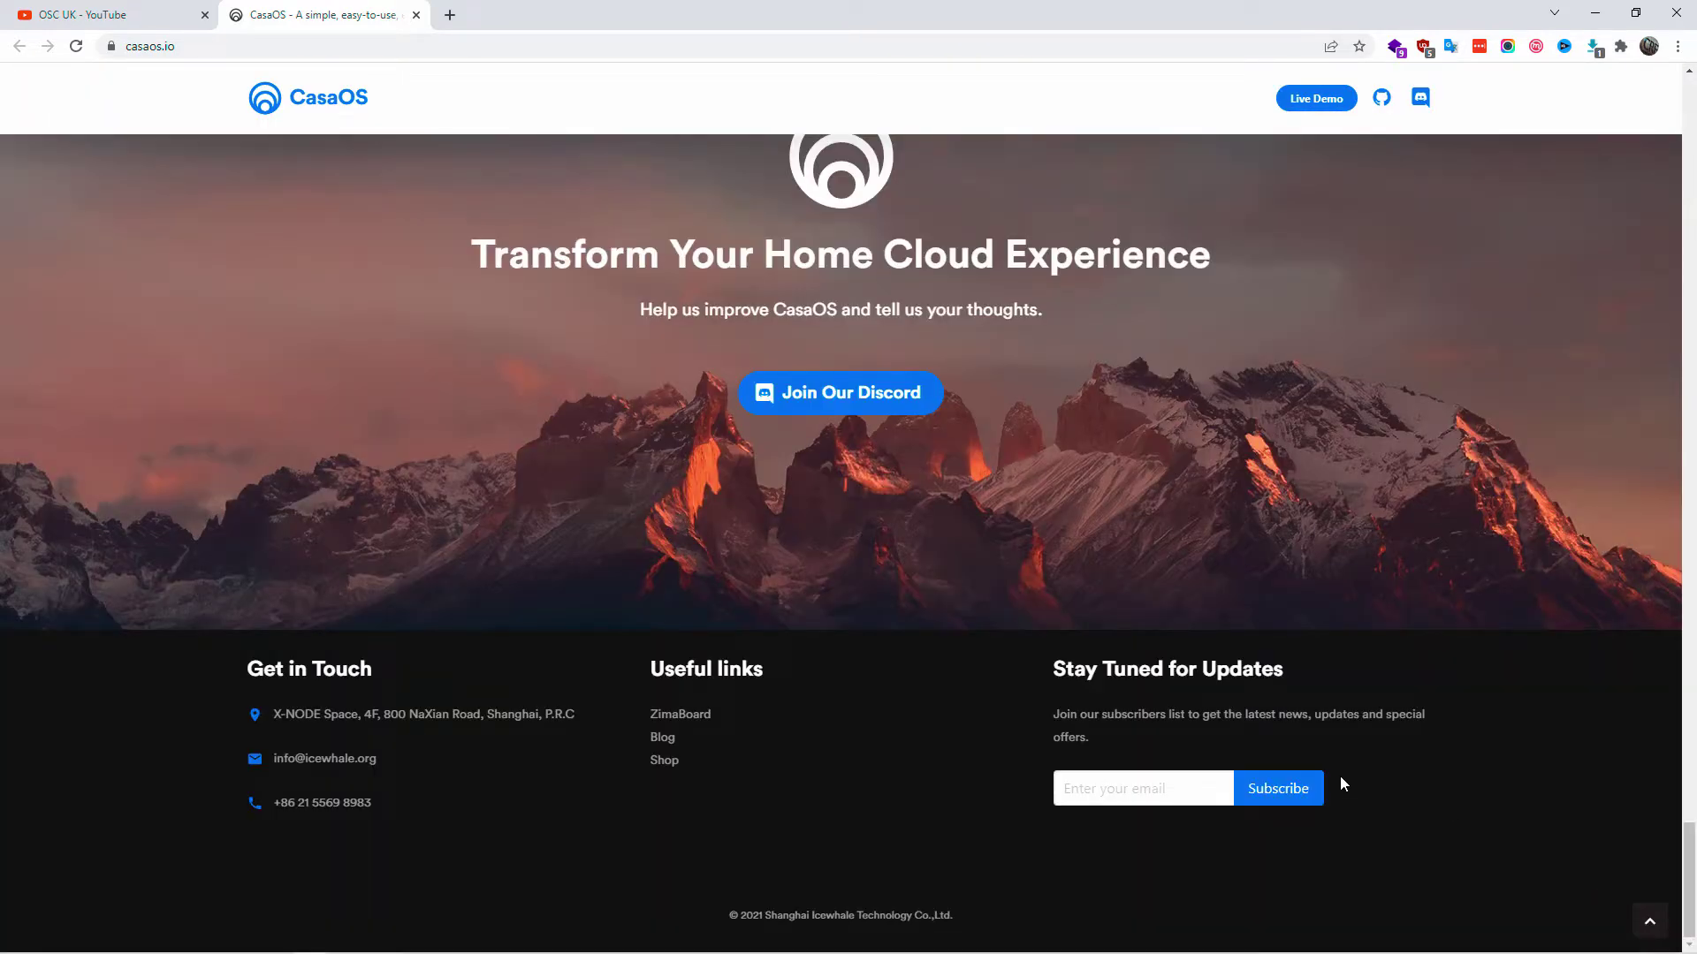
pyautogui.scroll(3, 729, 628)
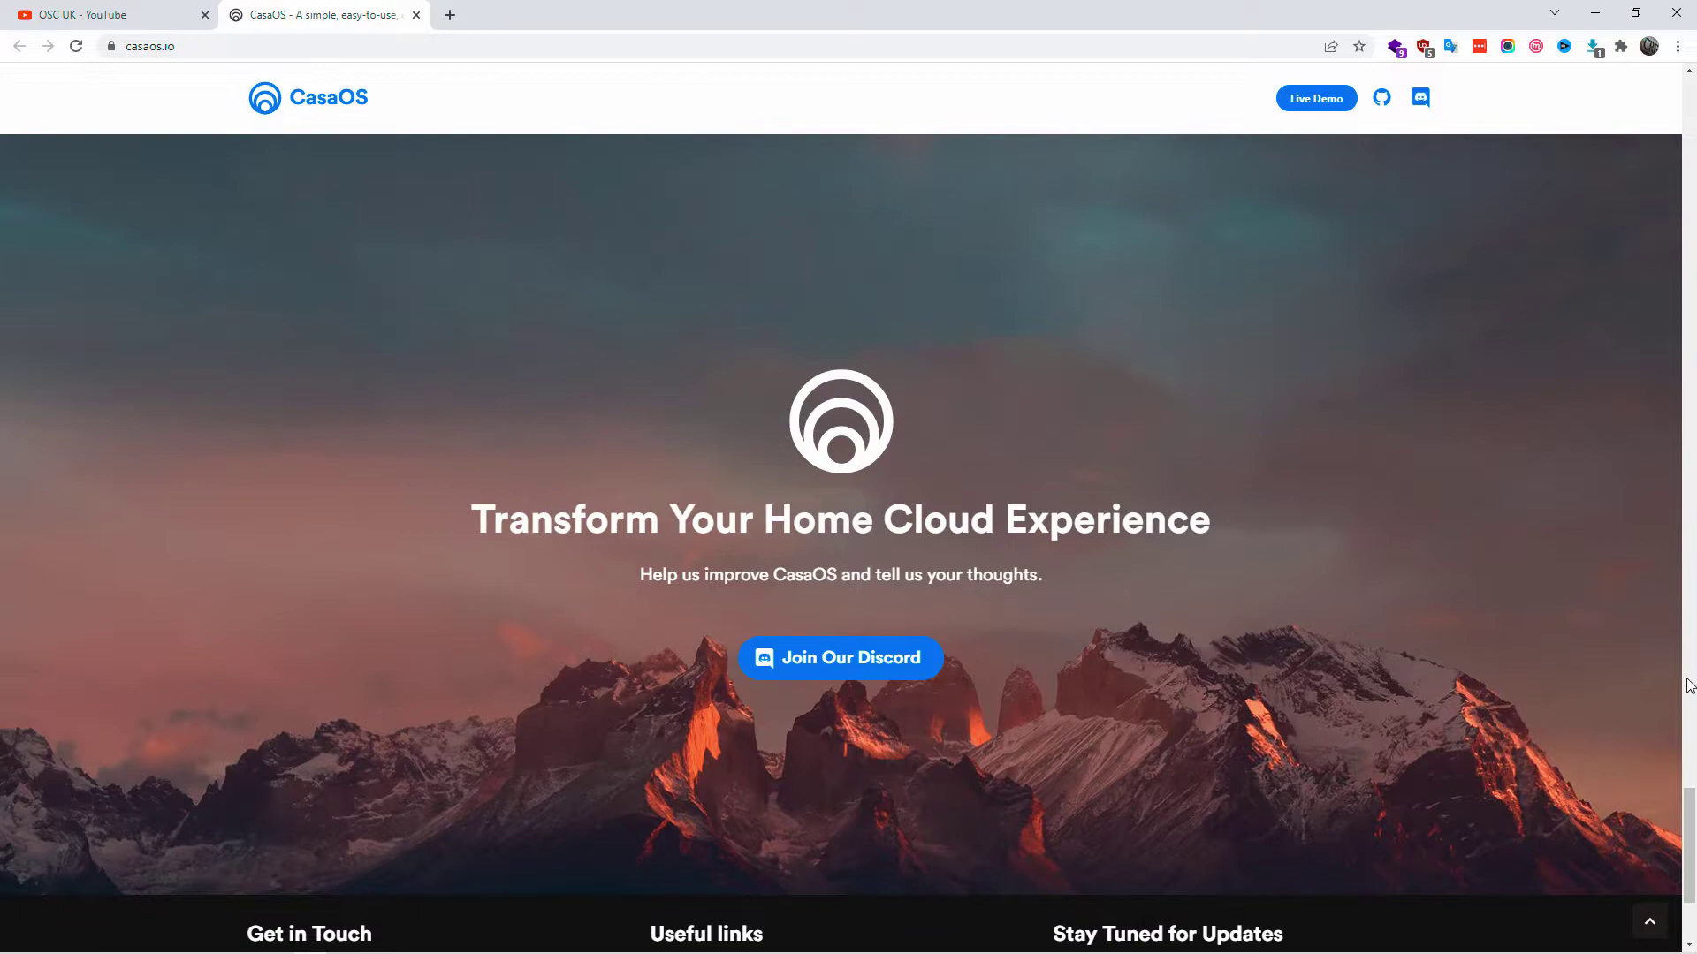
pyautogui.moveTo(1688, 806); pyautogui.dragTo(1689, 132)
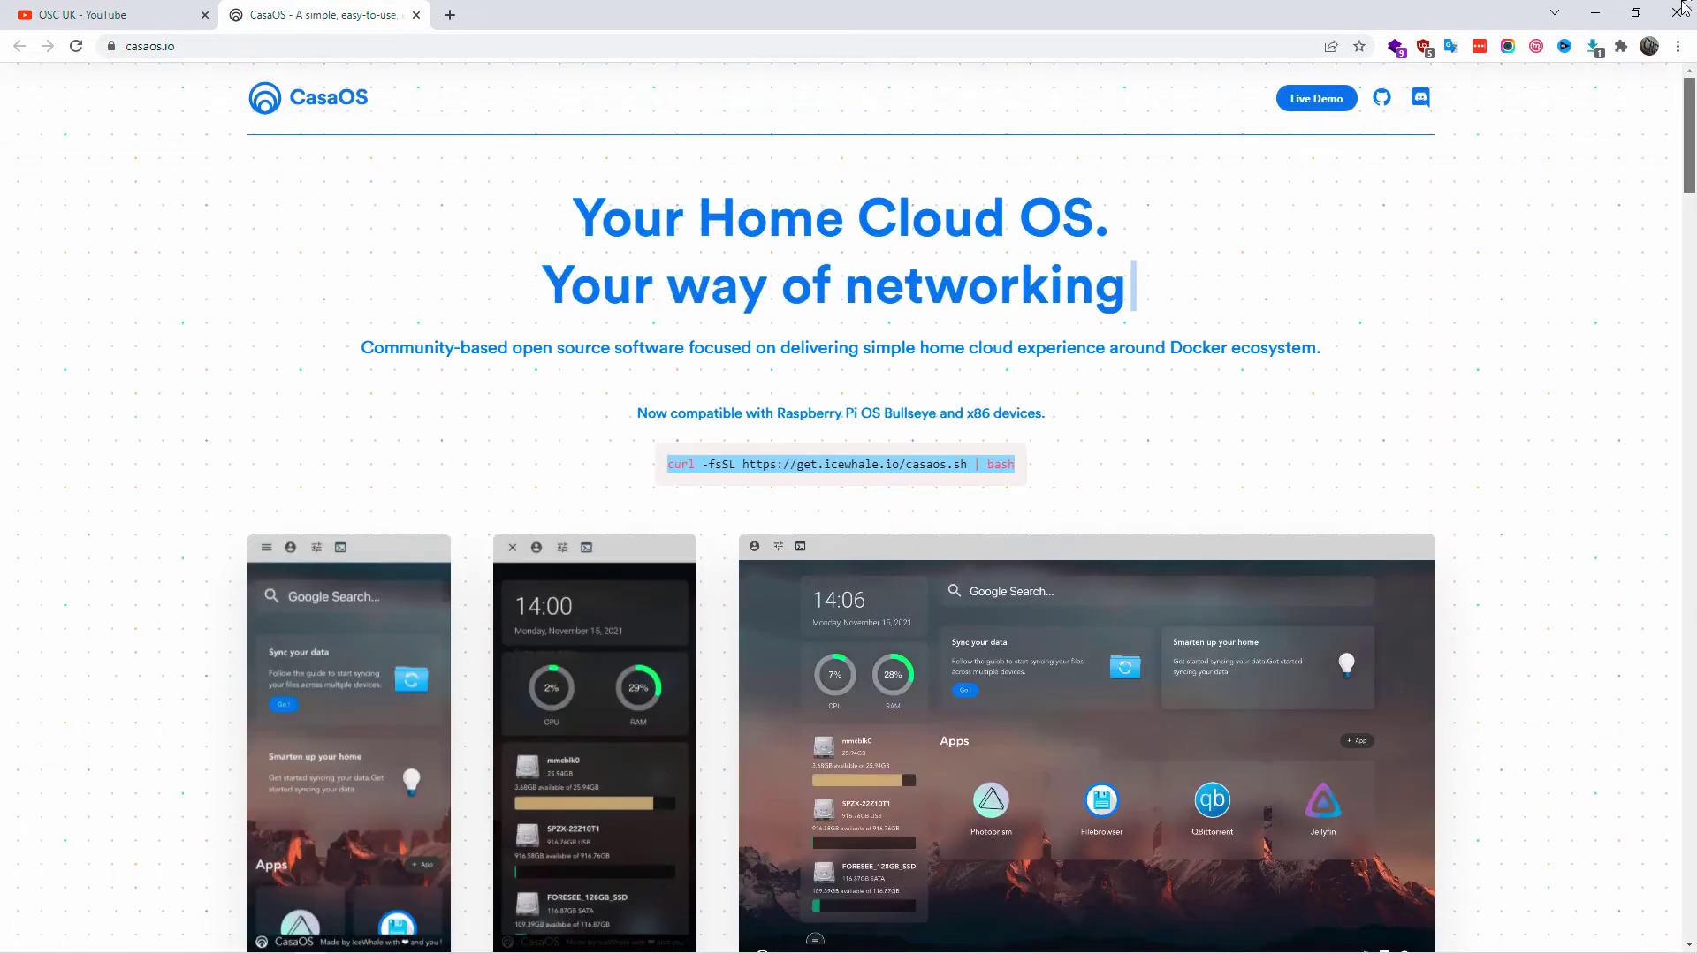
pyautogui.click(1132, 439)
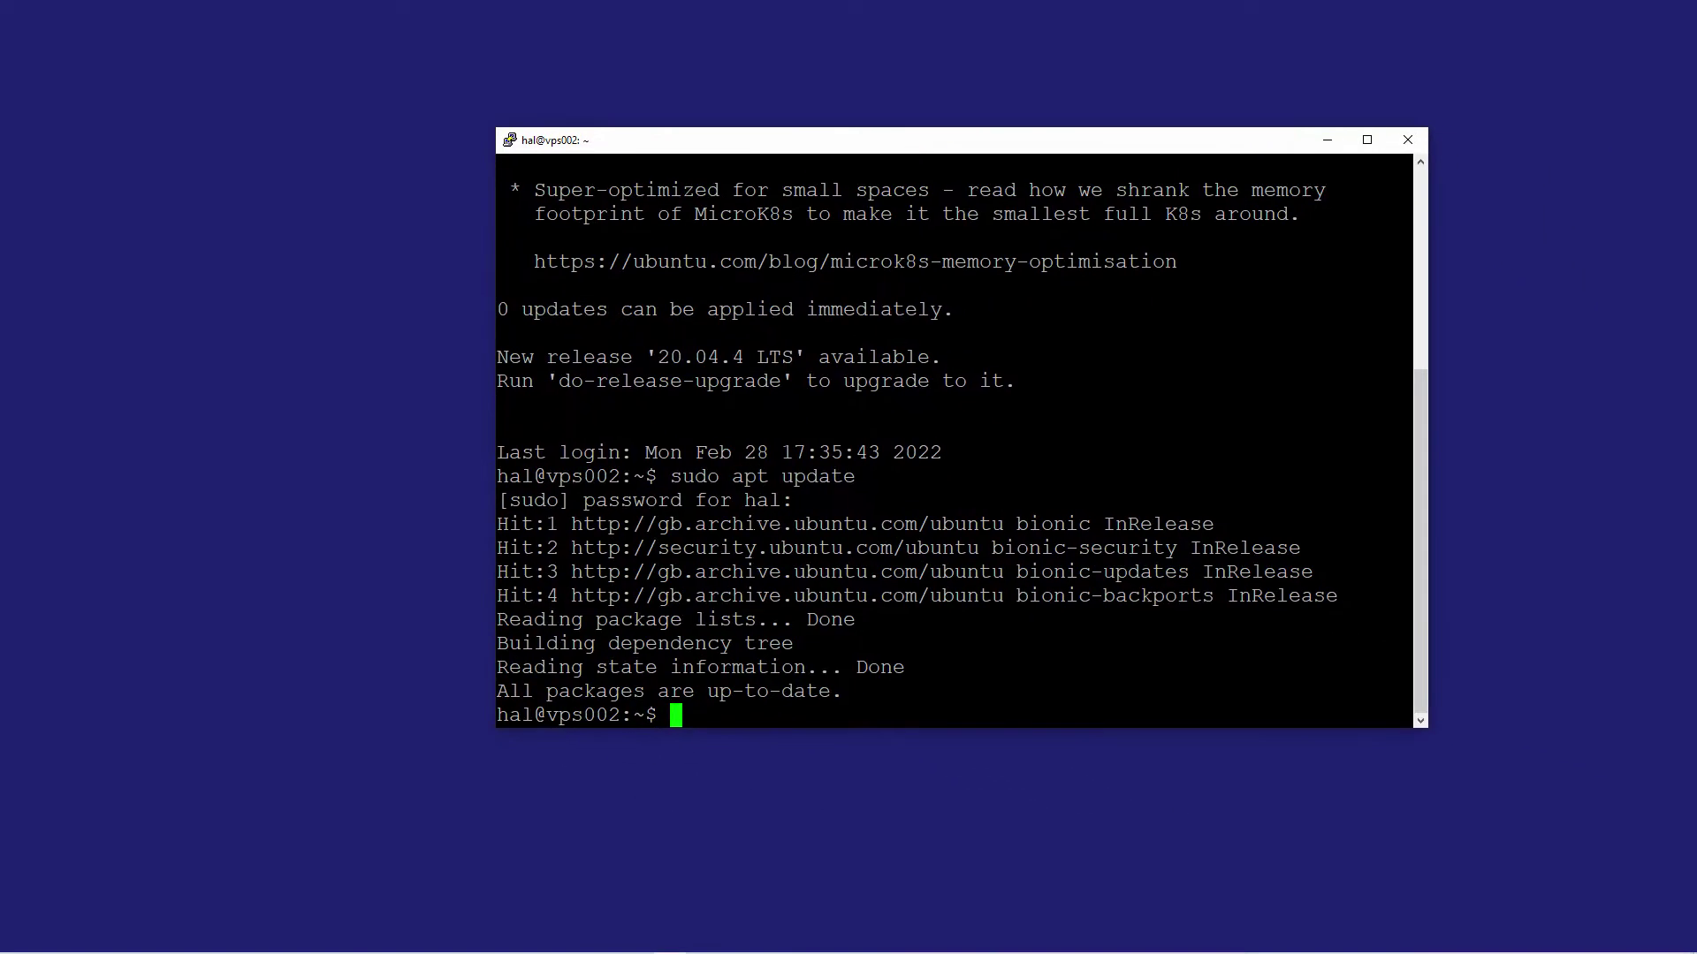
# - Test-paste the install command, clear it, and switch to a root shell with sudo su
pyautogui.press('shift+Insert')
pyautogui.press('Home')
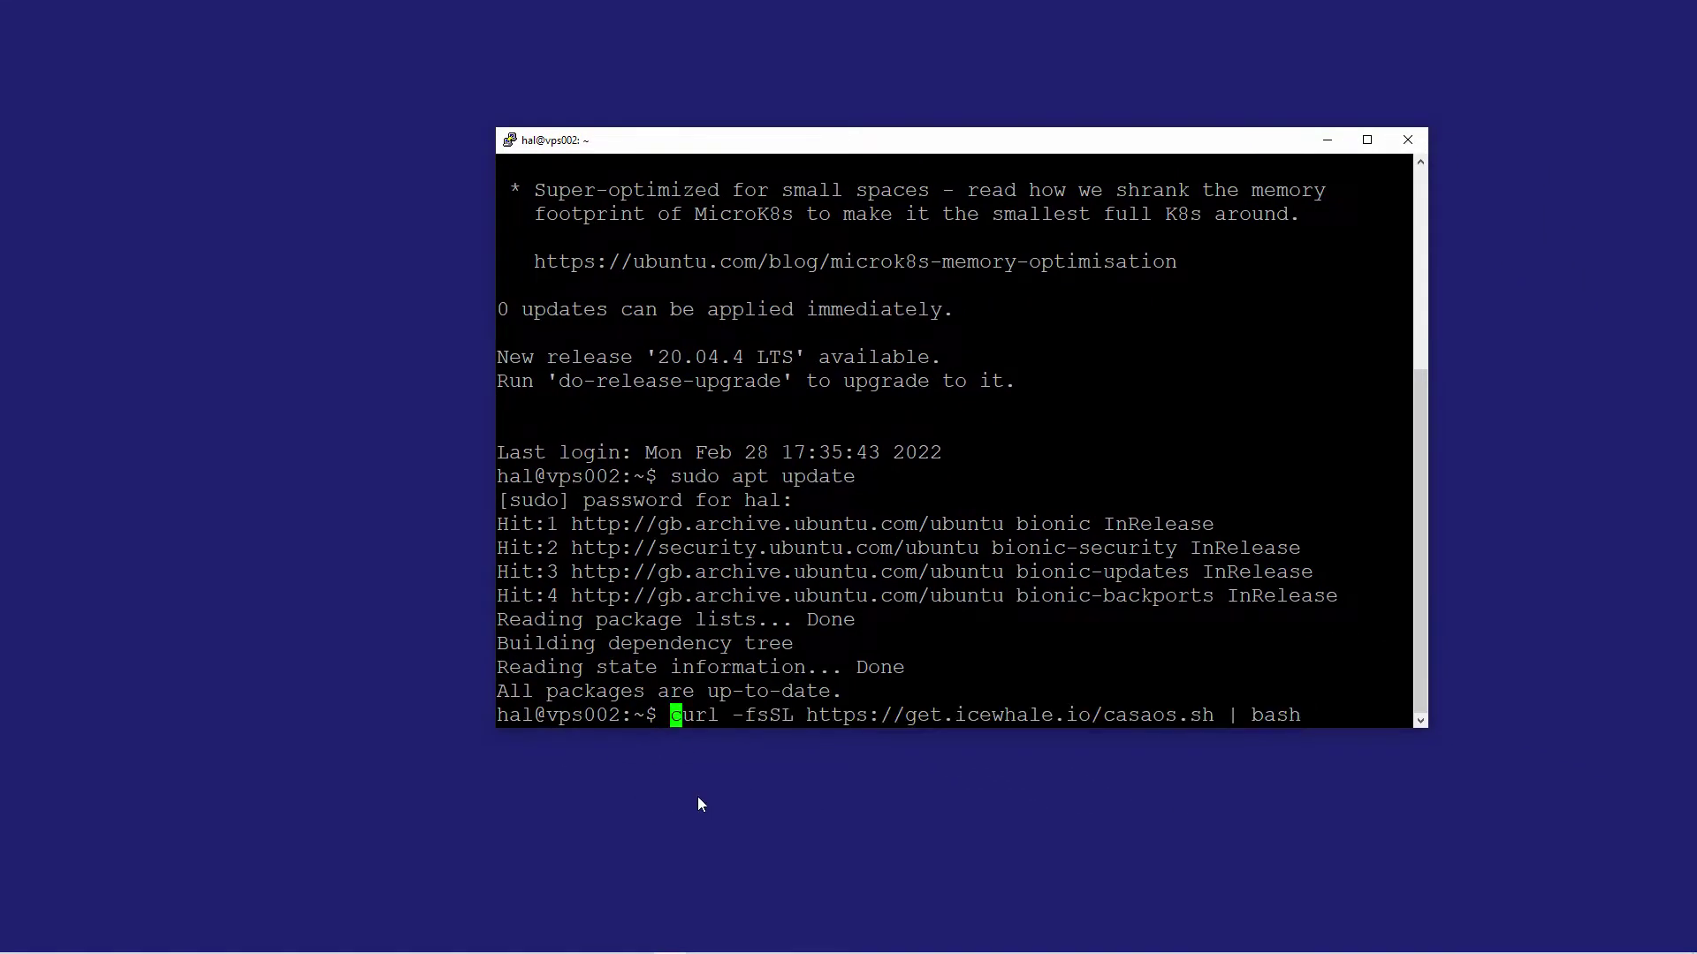
pyautogui.press('End')
pyautogui.press('BackSpace')
pyautogui.press('BackSpace')
pyautogui.press('BackSpace')
pyautogui.press('BackSpace')
pyautogui.press('BackSpace')
pyautogui.press('BackSpace')
pyautogui.press('BackSpace')
pyautogui.press('BackSpace')
pyautogui.press('BackSpace')
pyautogui.press('BackSpace')
pyautogui.press('BackSpace')
pyautogui.press('BackSpace')
pyautogui.press('BackSpace')
pyautogui.press('BackSpace')
pyautogui.press('BackSpace')
pyautogui.press('BackSpace')
pyautogui.press('BackSpace')
pyautogui.press('BackSpace')
pyautogui.press('BackSpace')
pyautogui.press('BackSpace')
pyautogui.press('BackSpace')
pyautogui.press('BackSpace')
pyautogui.press('BackSpace')
pyautogui.press('BackSpace')
pyautogui.press('BackSpace')
pyautogui.press('BackSpace')
pyautogui.press('BackSpace')
pyautogui.press('BackSpace')
pyautogui.press('BackSpace')
pyautogui.press('BackSpace')
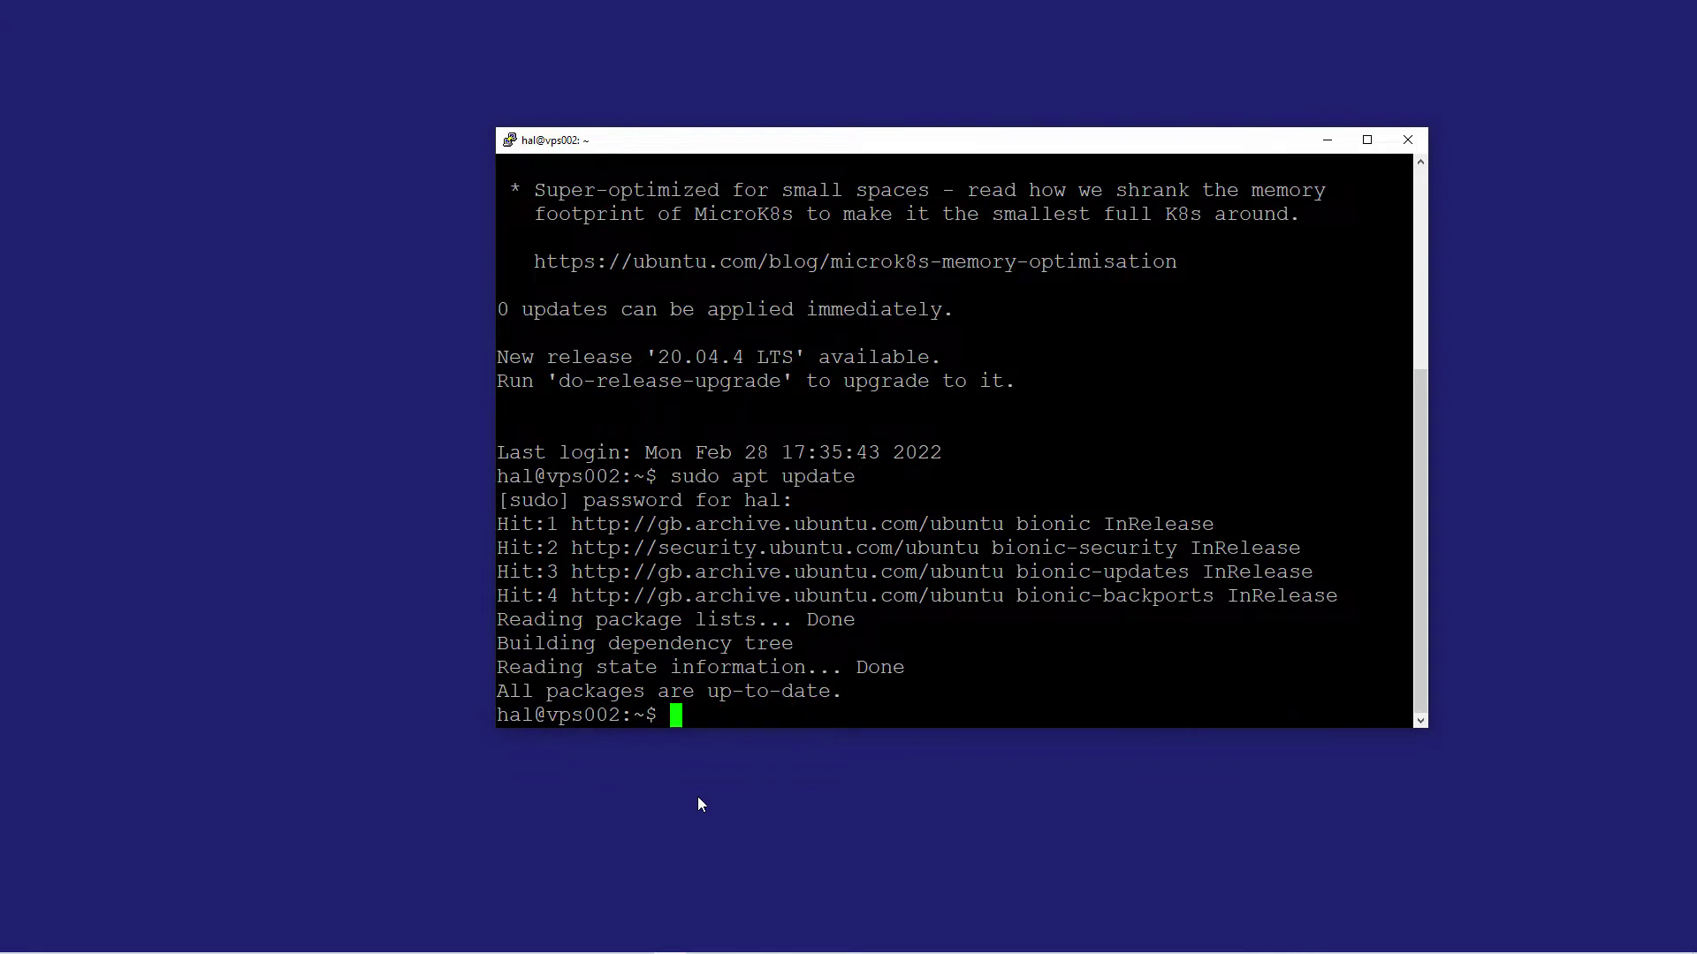
pyautogui.write('sudo su')
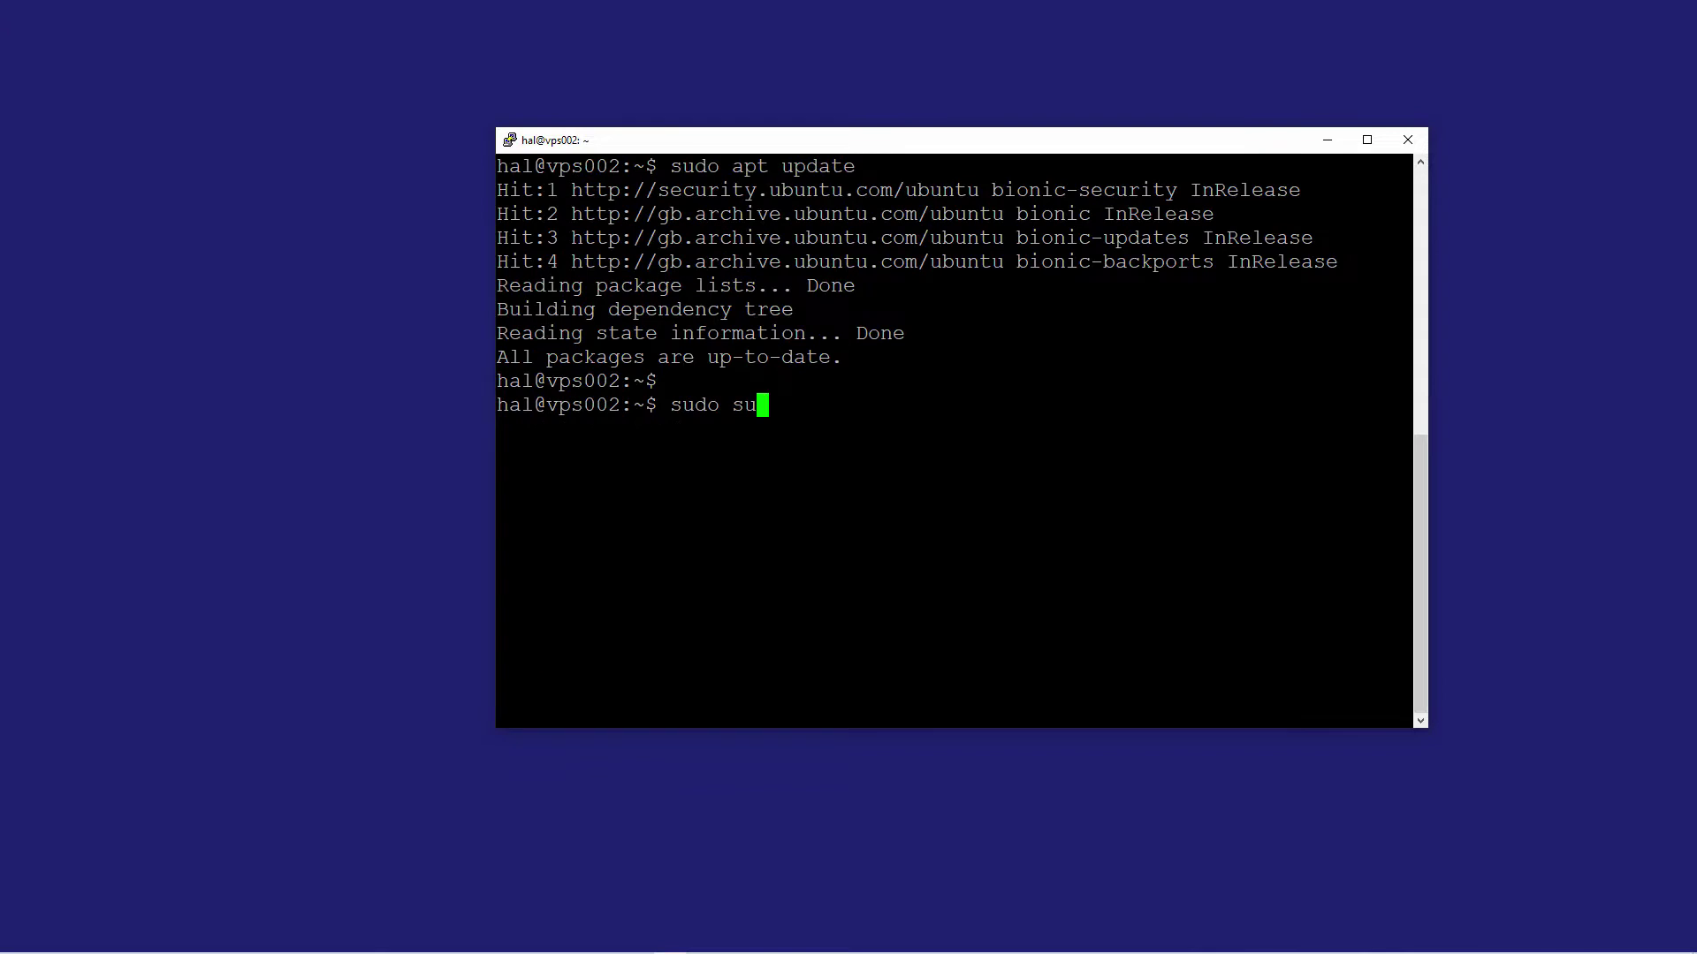
pyautogui.press('Return')
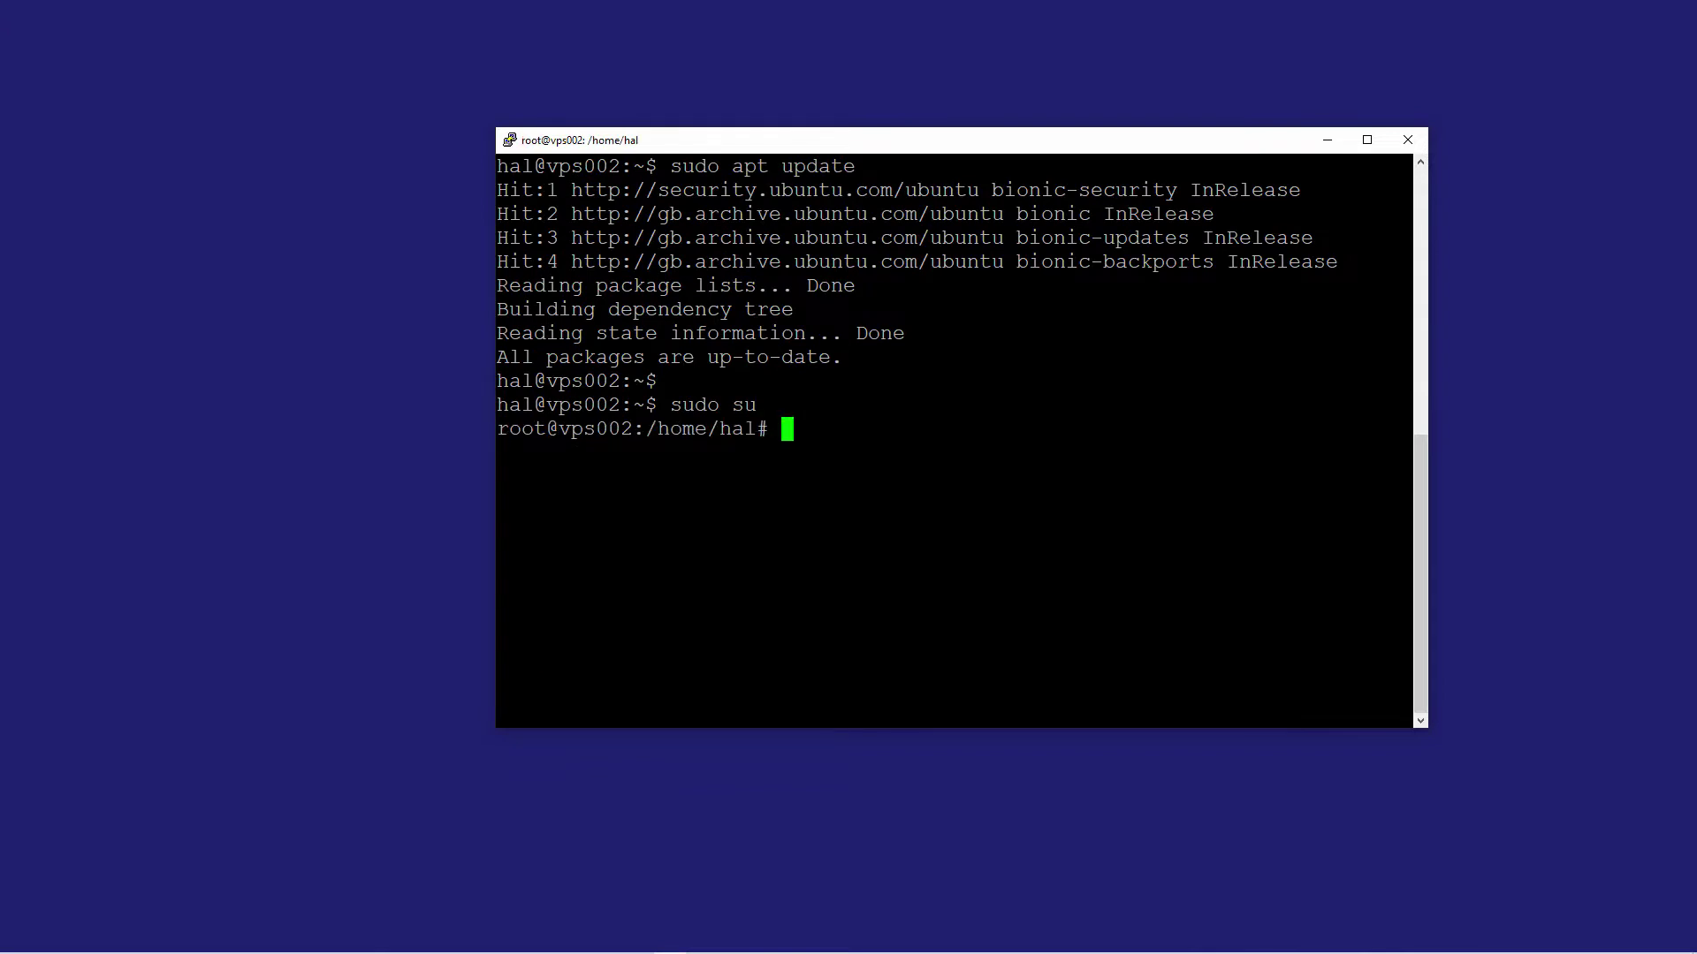
# - Paste and run the CasaOS curl install script as root, with the terminal maximized
pyautogui.rightClick(787, 428)
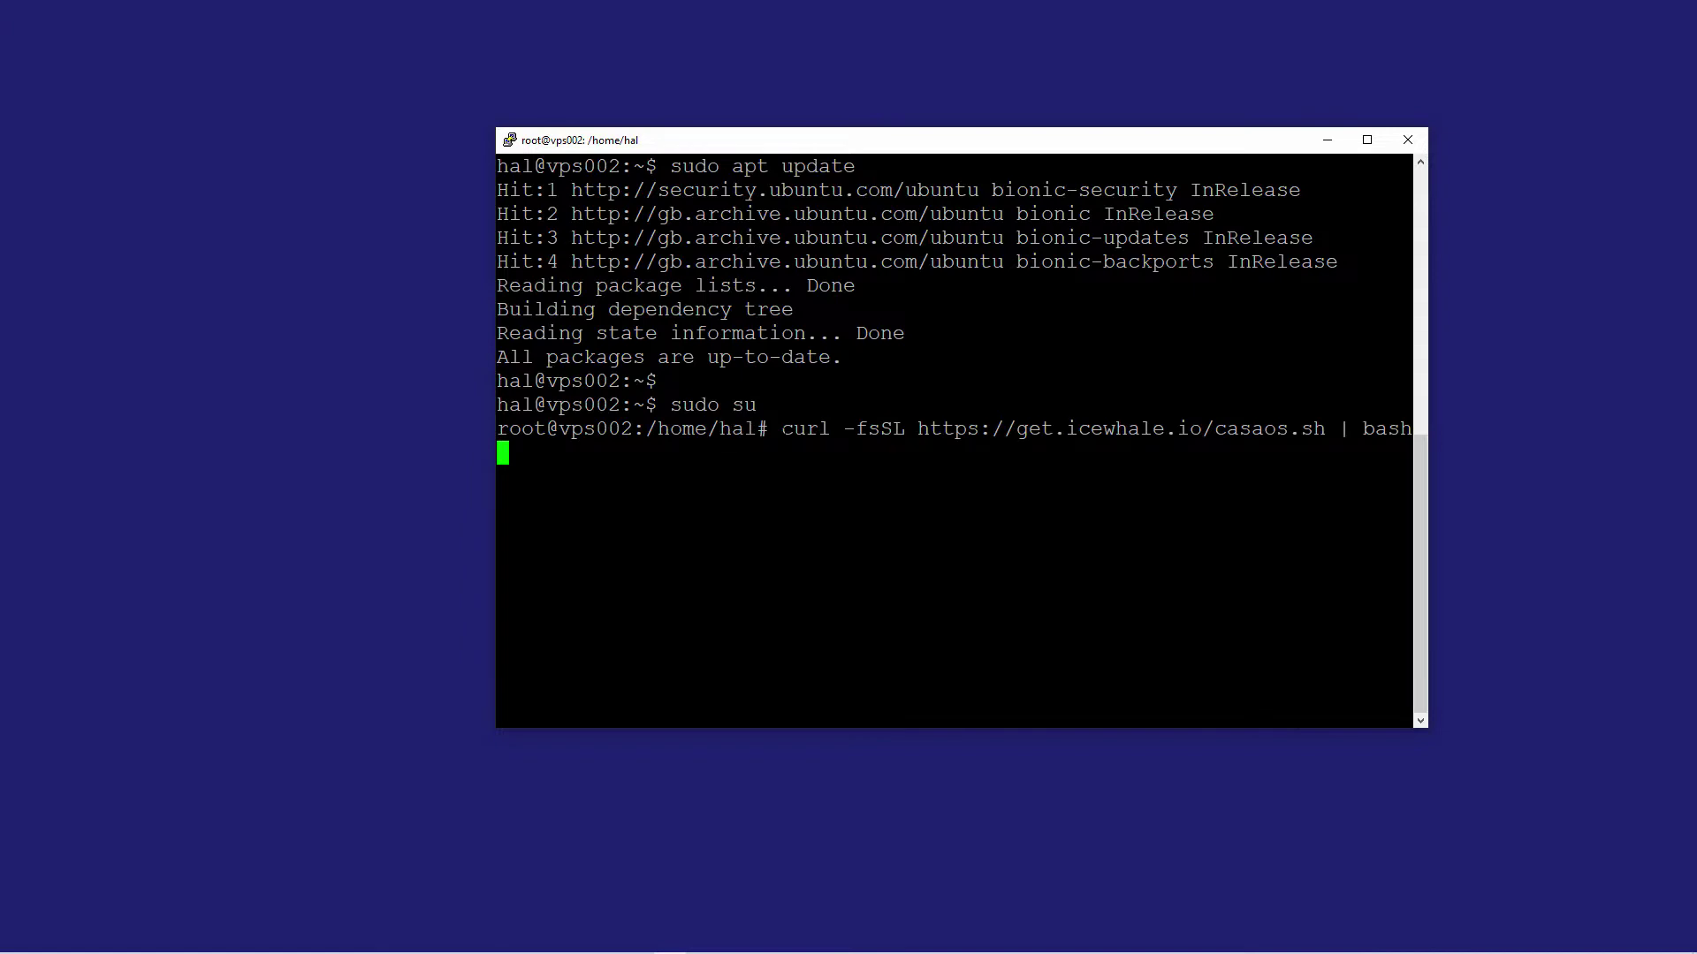
pyautogui.press('Return')
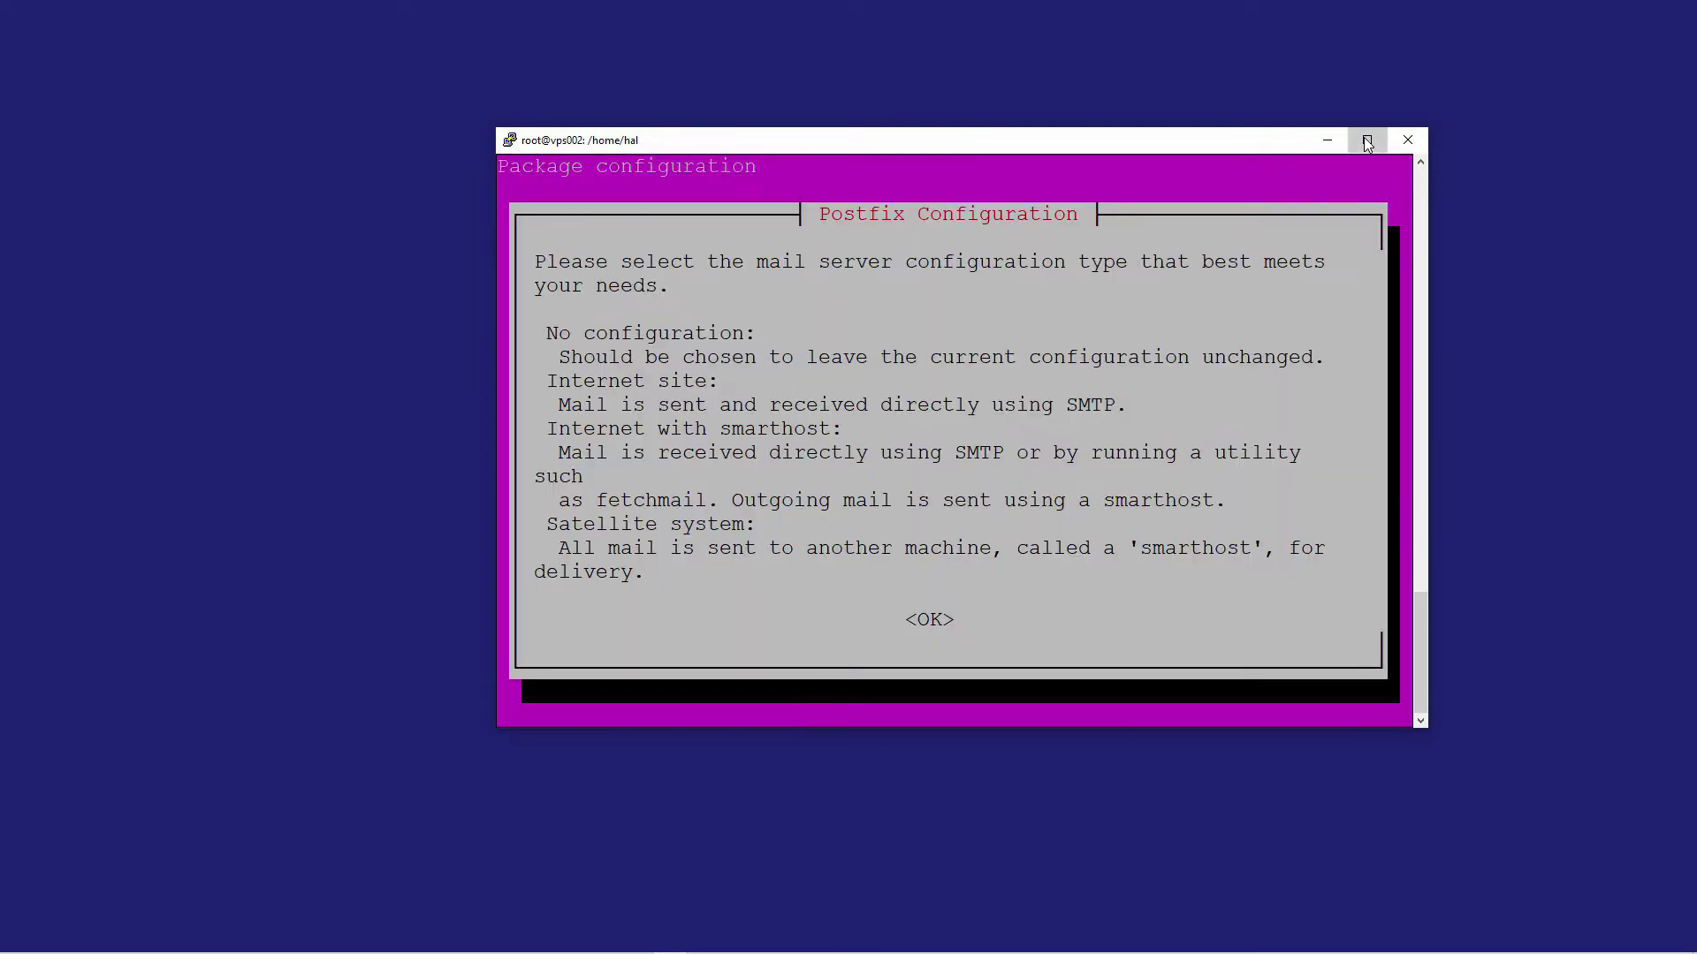
pyautogui.click(1367, 139)
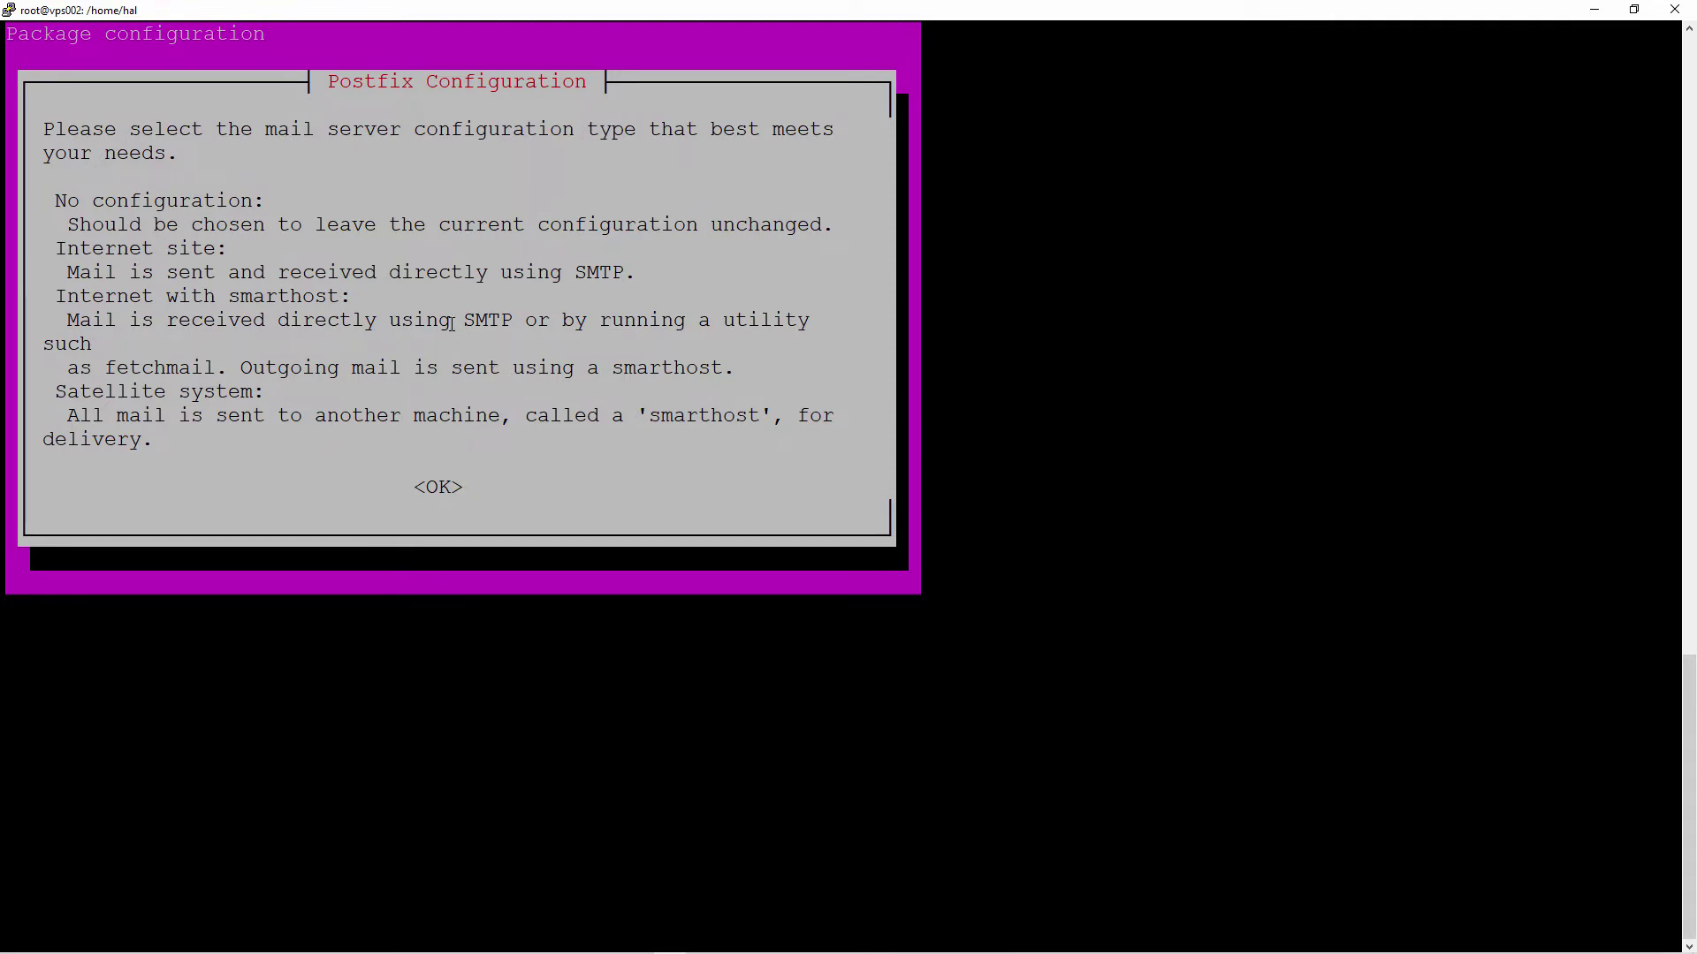
# - Acknowledge the Postfix message and choose Internet Site as the mail configuration type
pyautogui.moveTo(42, 129); pyautogui.dragTo(1670, 155)
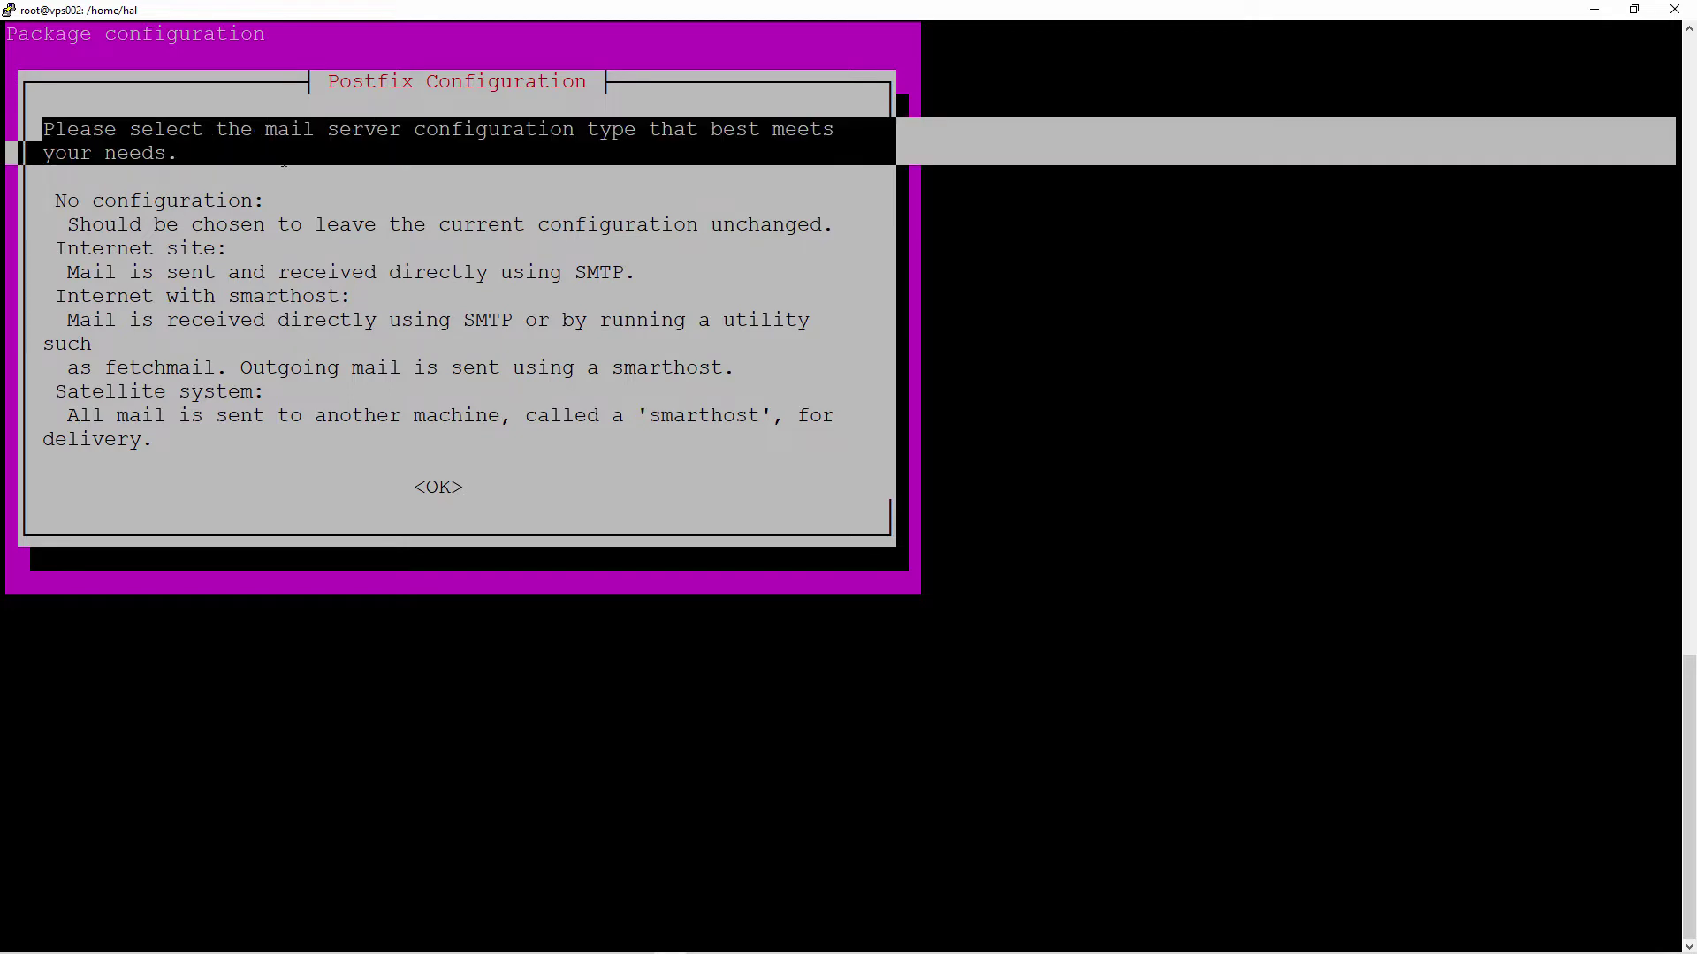
pyautogui.click(326, 227)
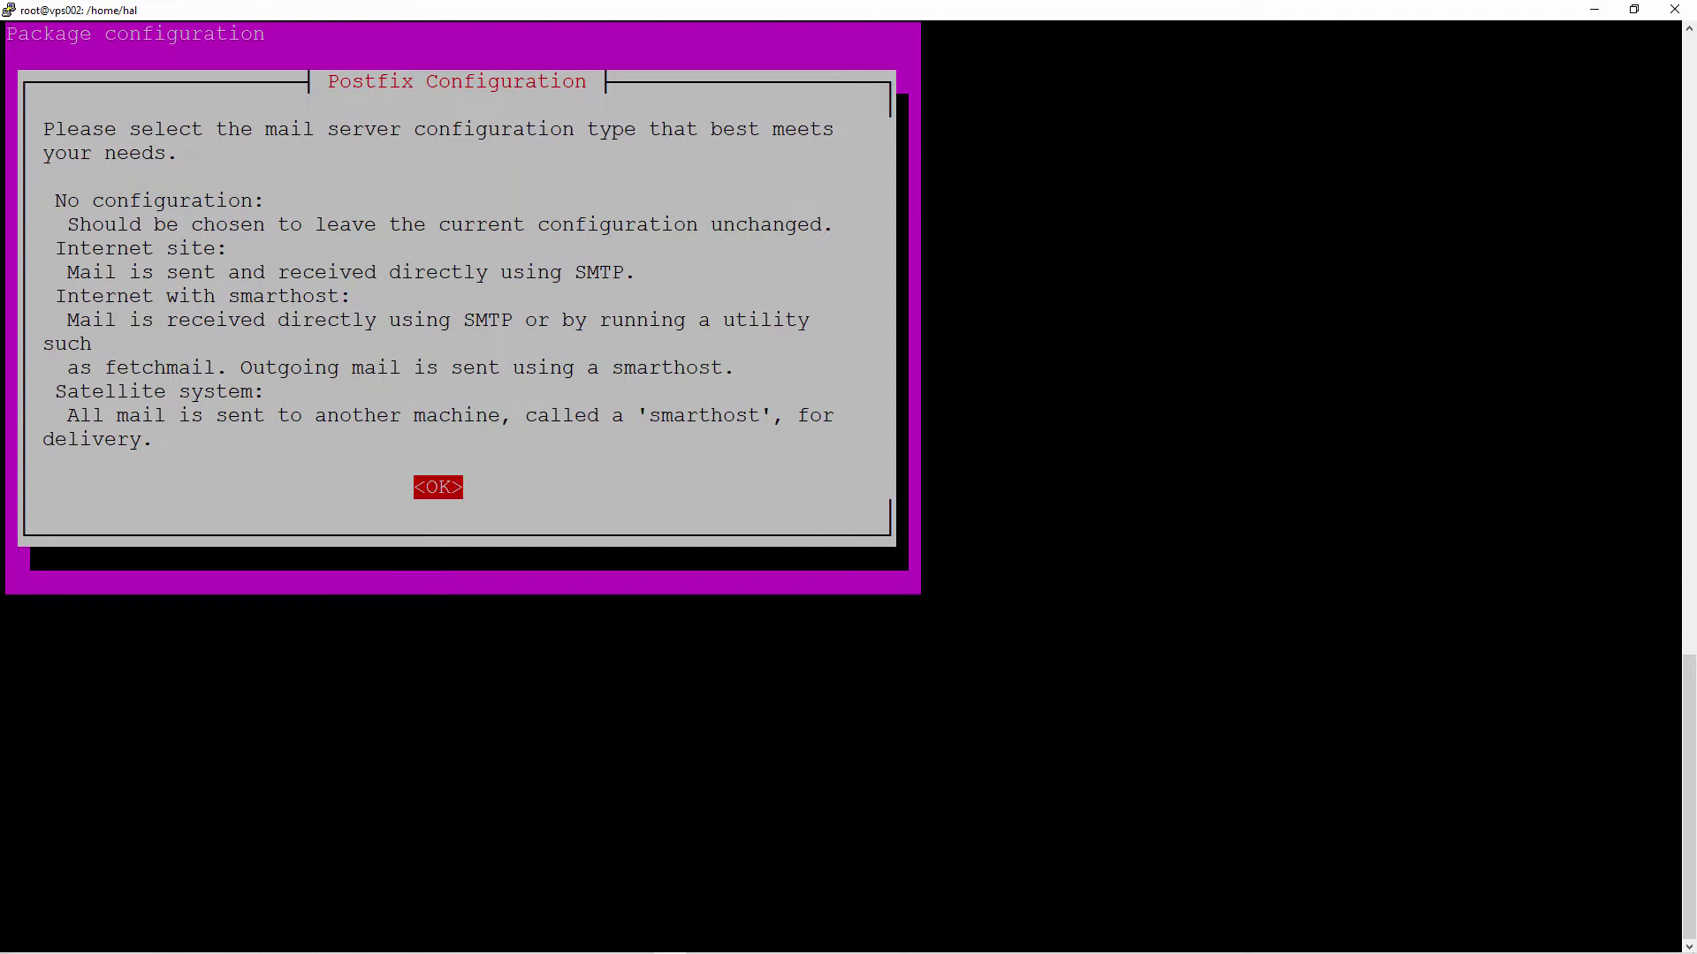
pyautogui.press('Return')
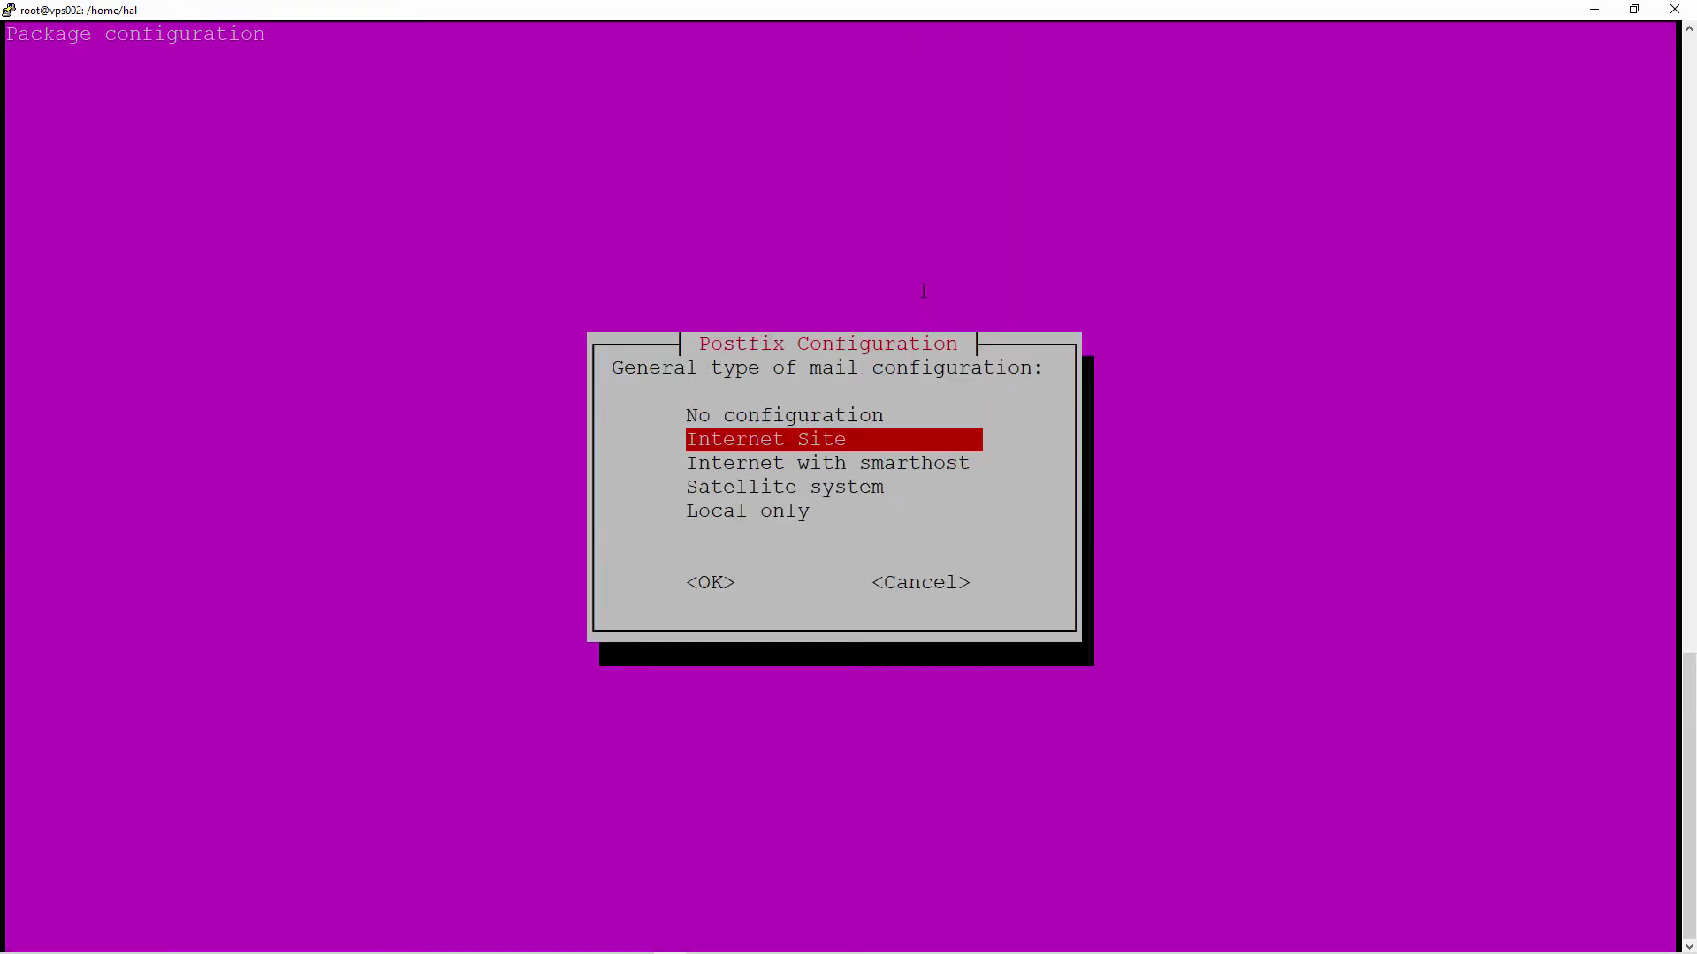
pyautogui.press('Up')
pyautogui.press('Down')
pyautogui.press('Down')
pyautogui.press('Down')
pyautogui.press('Down')
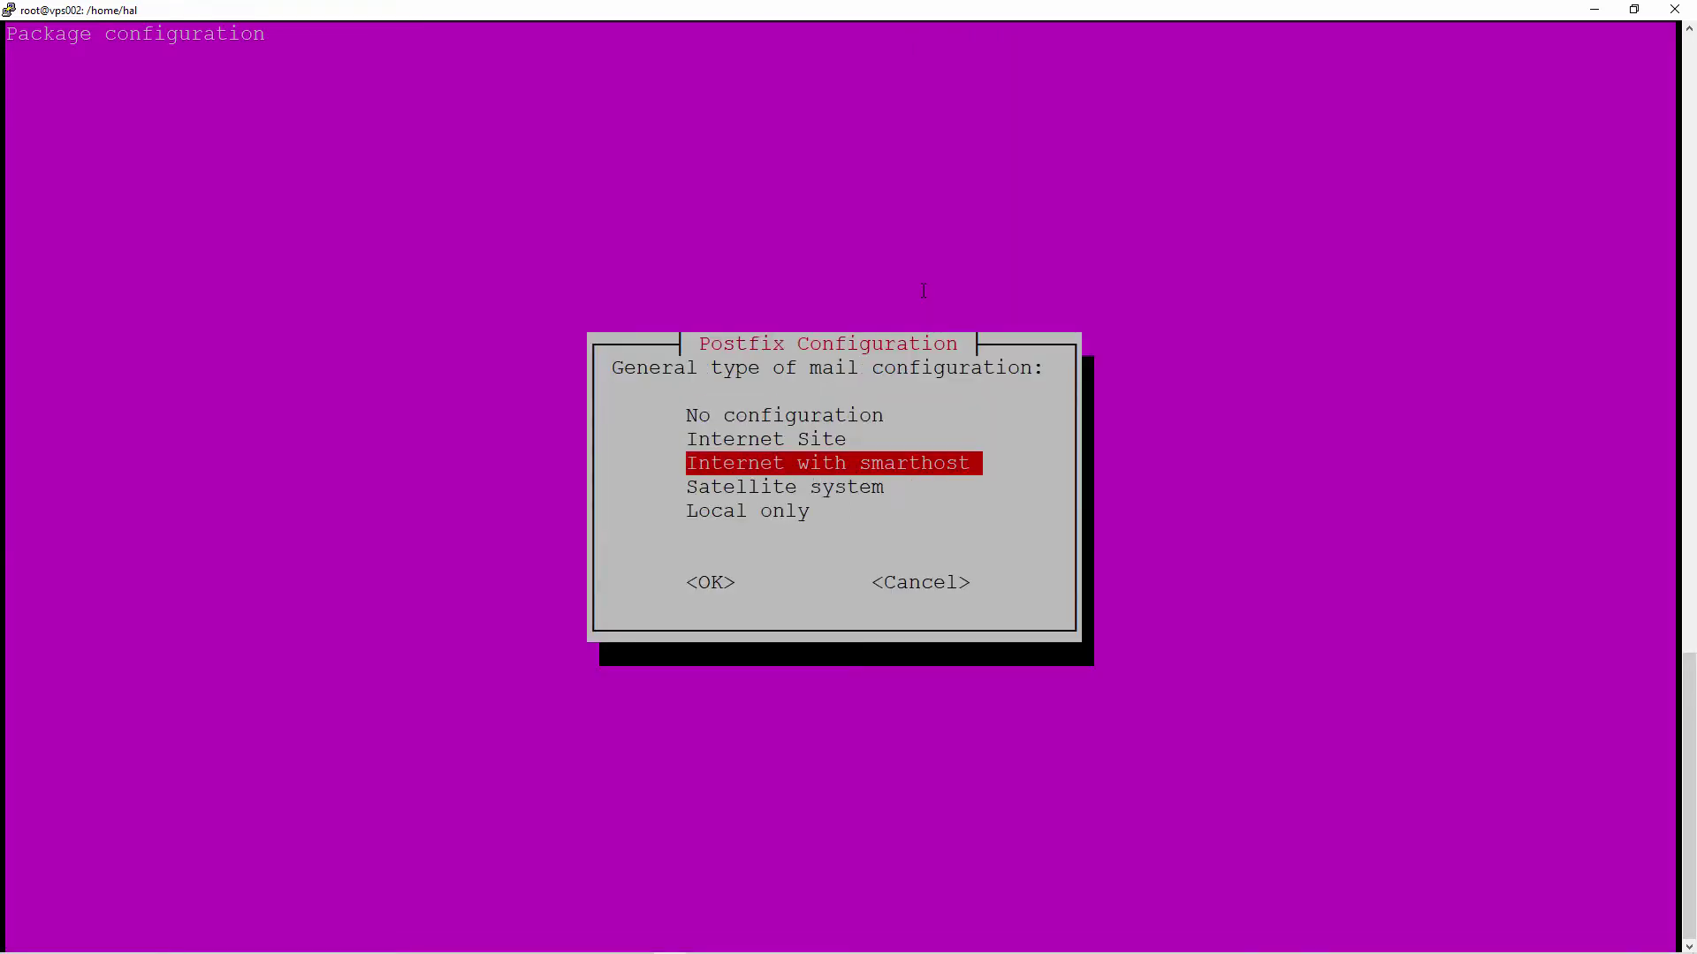
pyautogui.press('Up')
pyautogui.press('Up')
pyautogui.press('Up')
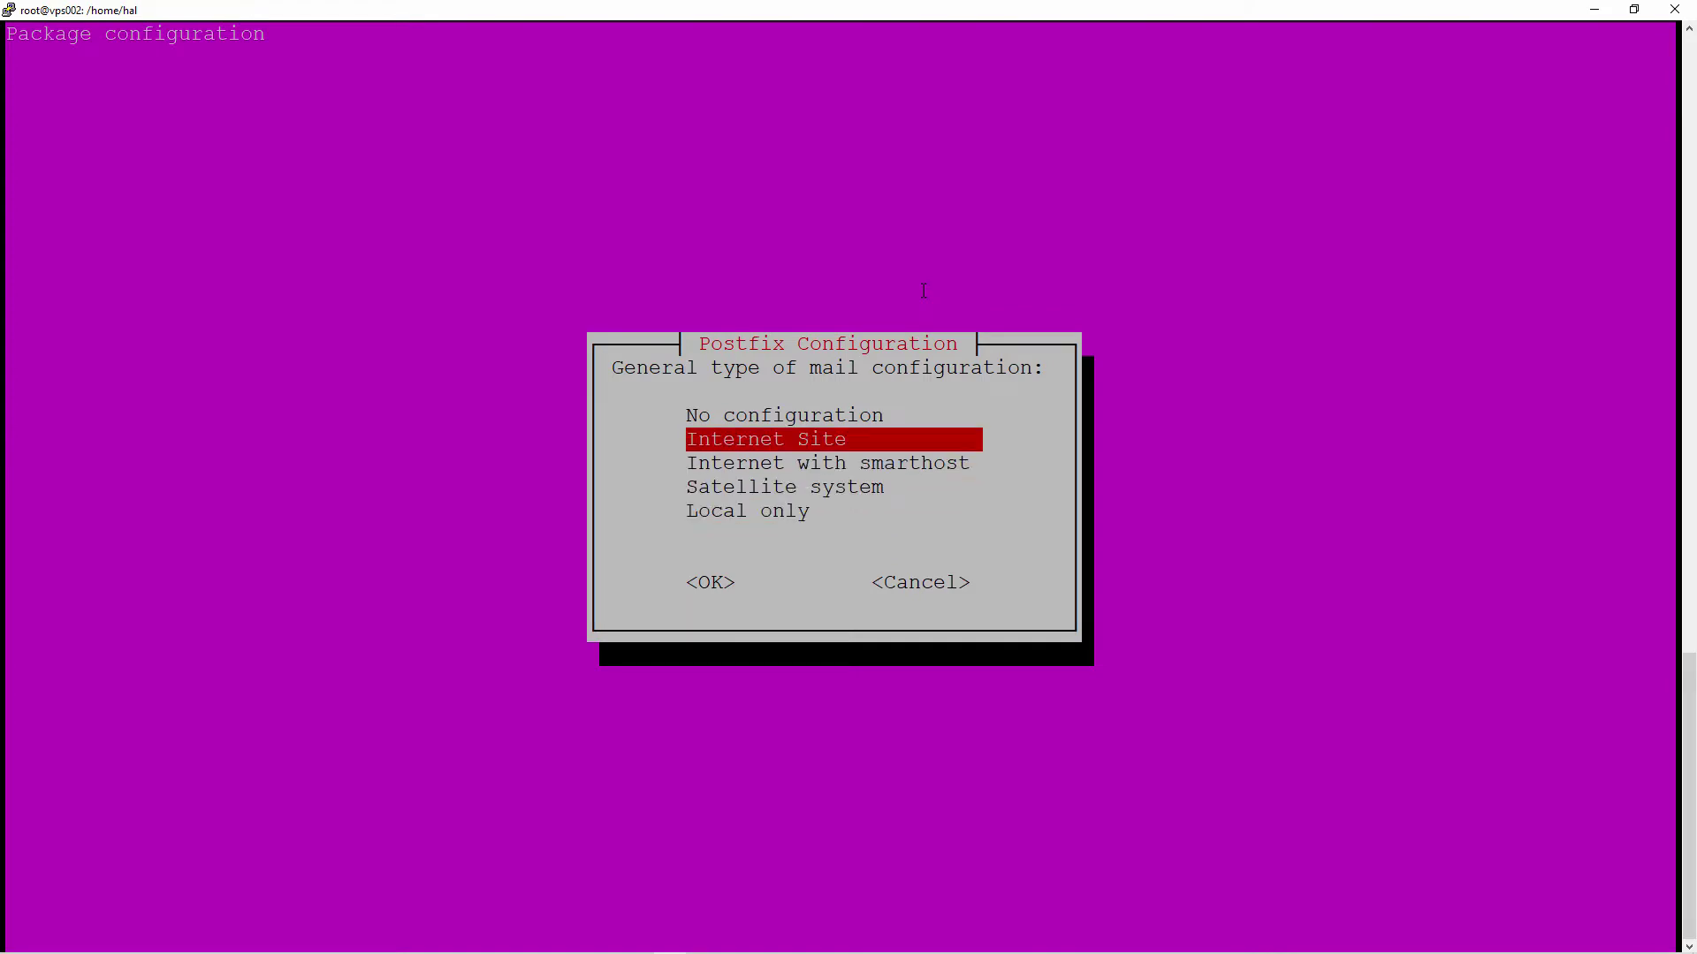
pyautogui.press('Down')
pyautogui.press('Down')
pyautogui.press('Down')
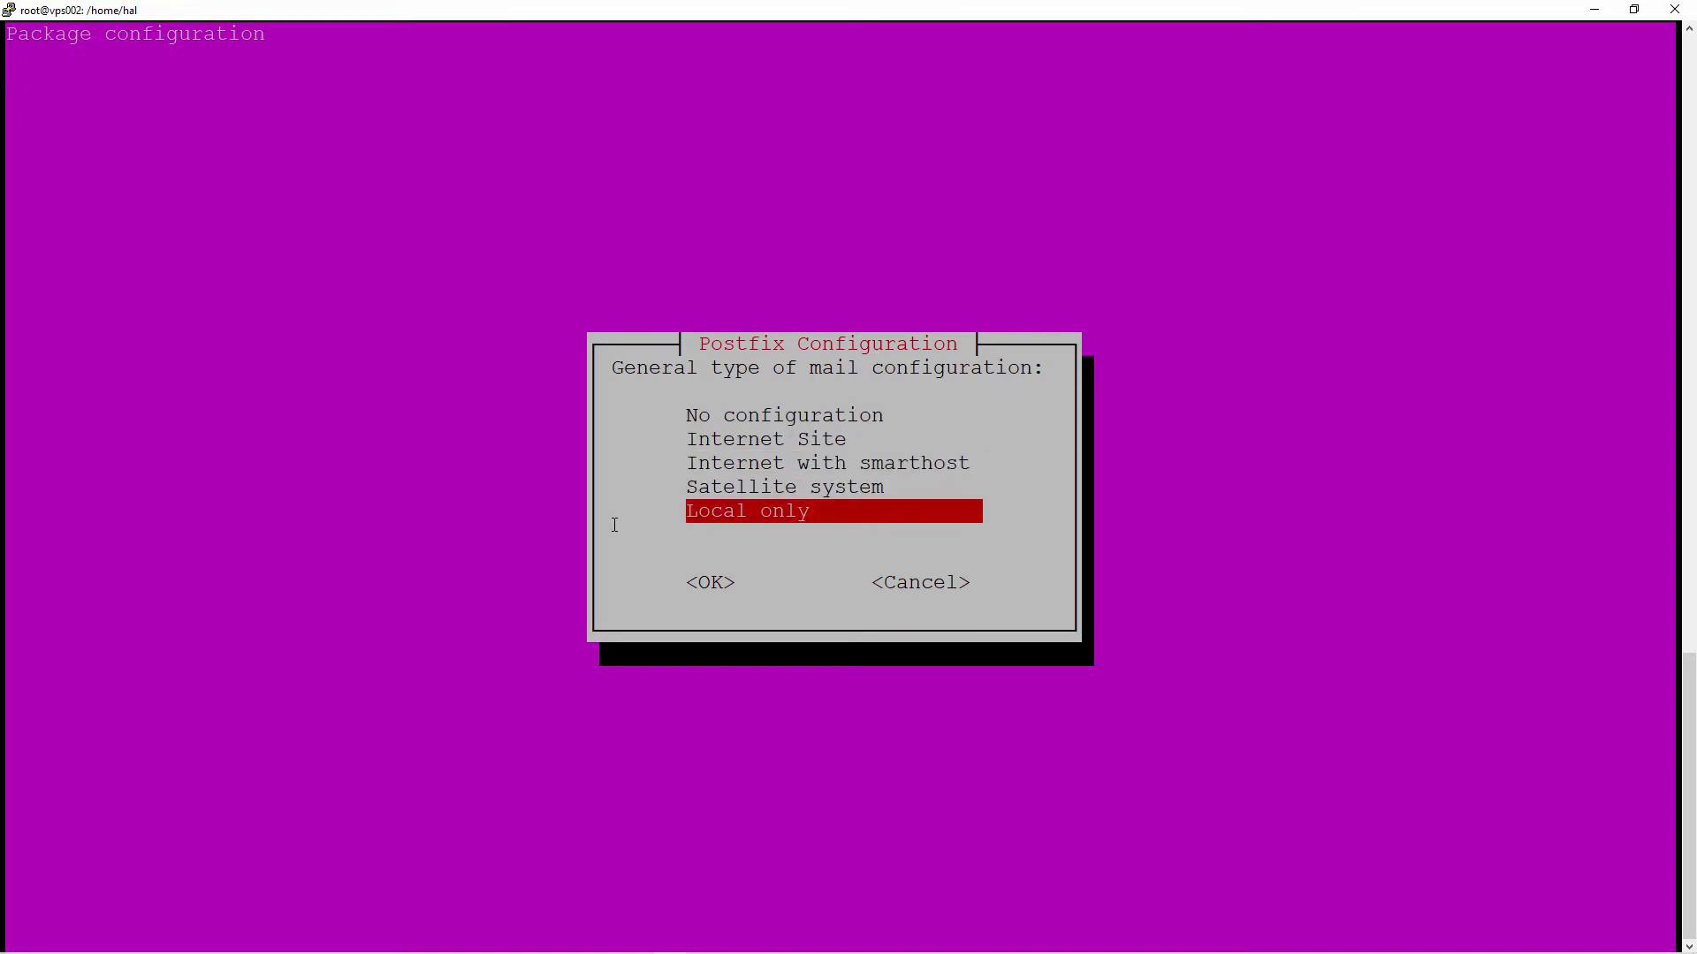
pyautogui.moveTo(687, 511); pyautogui.dragTo(819, 512)
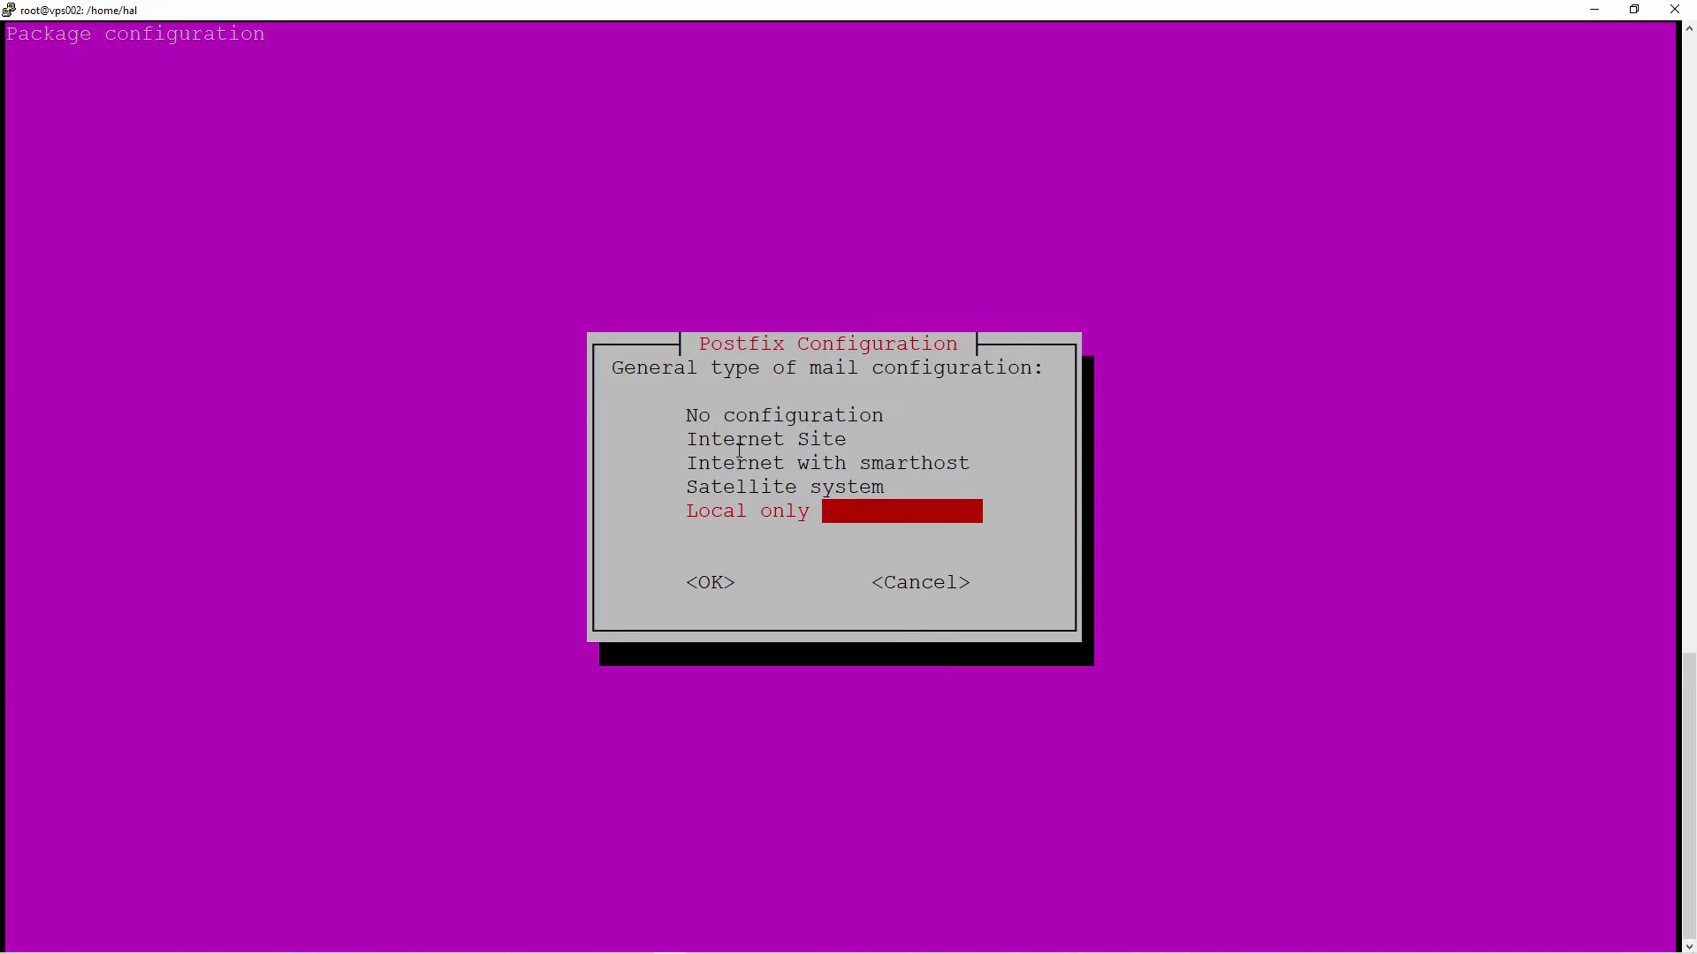
pyautogui.click(803, 434)
pyautogui.press('Up')
pyautogui.press('Up')
pyautogui.press('Up')
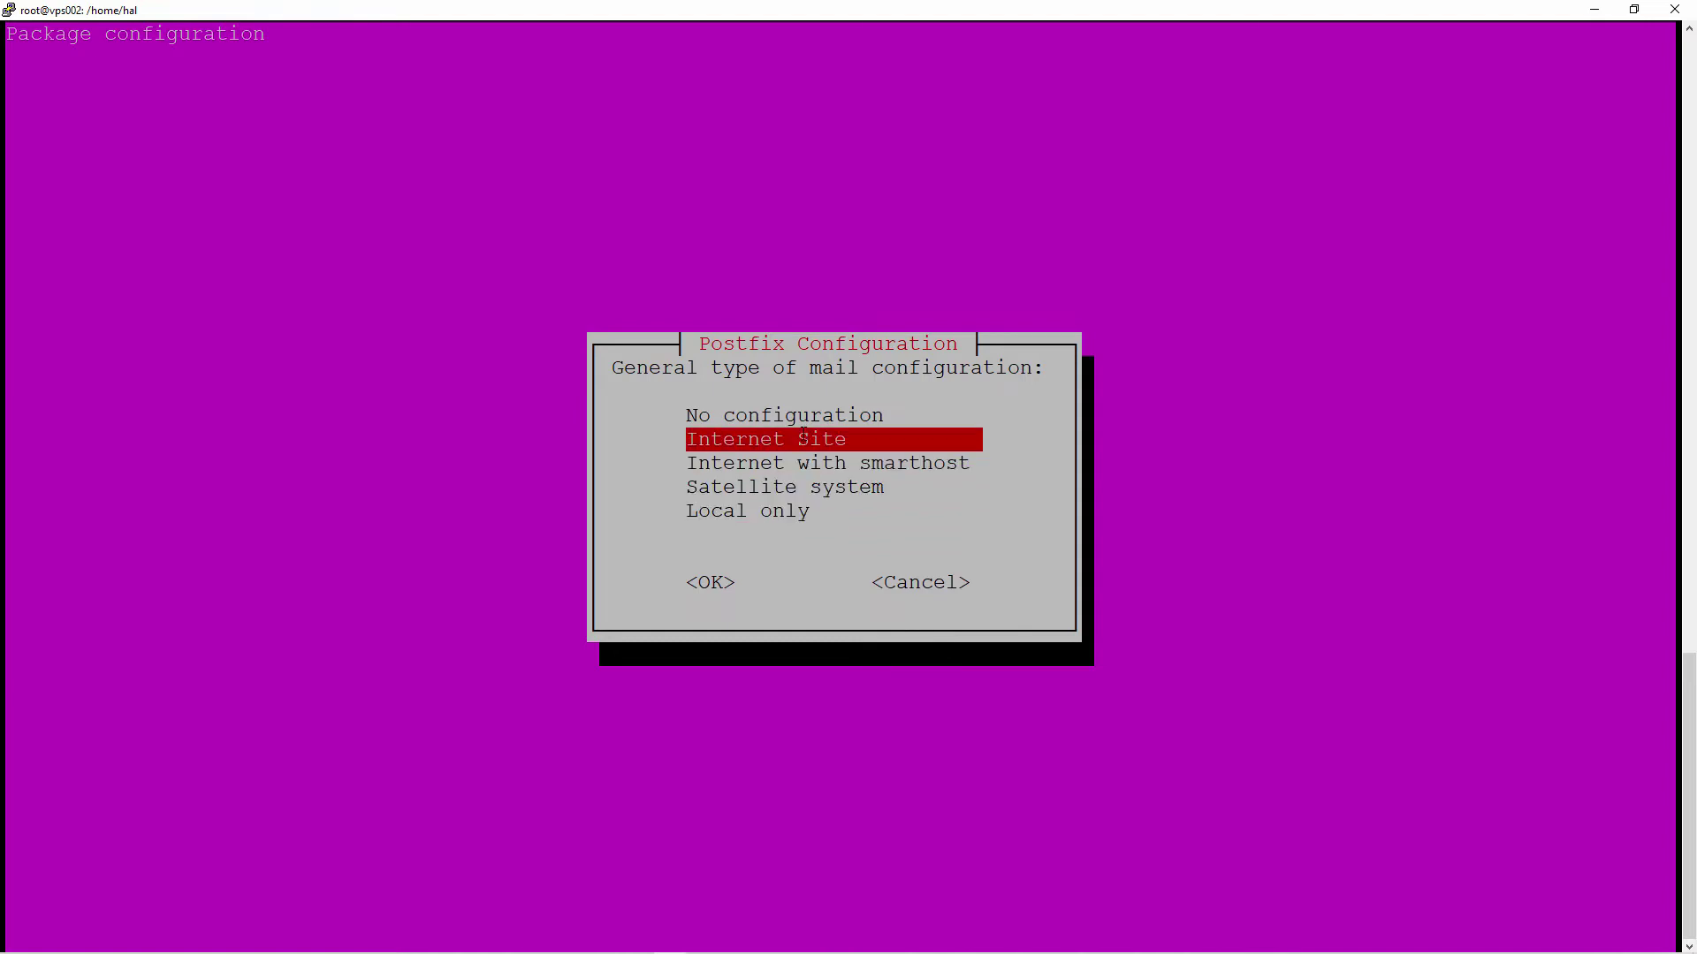
pyautogui.press('Return')
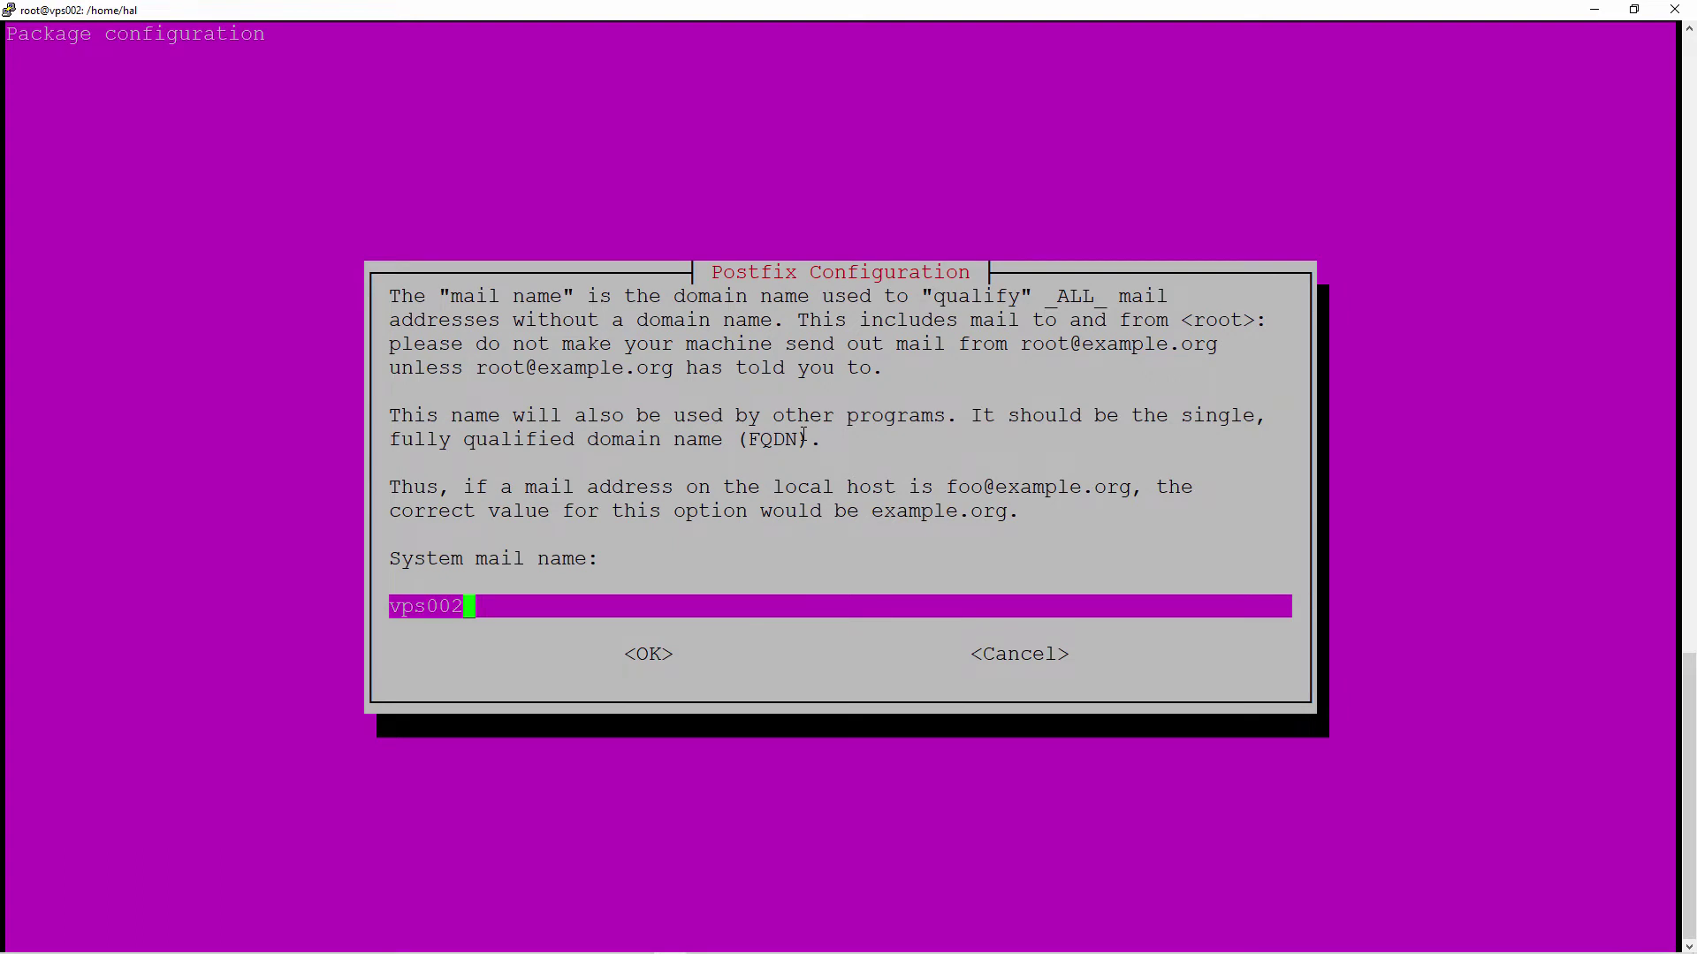
# - Replace the system mail name vps002 with opensourcechannel.uk and confirm it
pyautogui.press('BackSpace')
pyautogui.press('BackSpace')
pyautogui.press('BackSpace')
pyautogui.press('BackSpace')
pyautogui.press('BackSpace')
pyautogui.press('BackSpace')
pyautogui.write('opensourcecha')
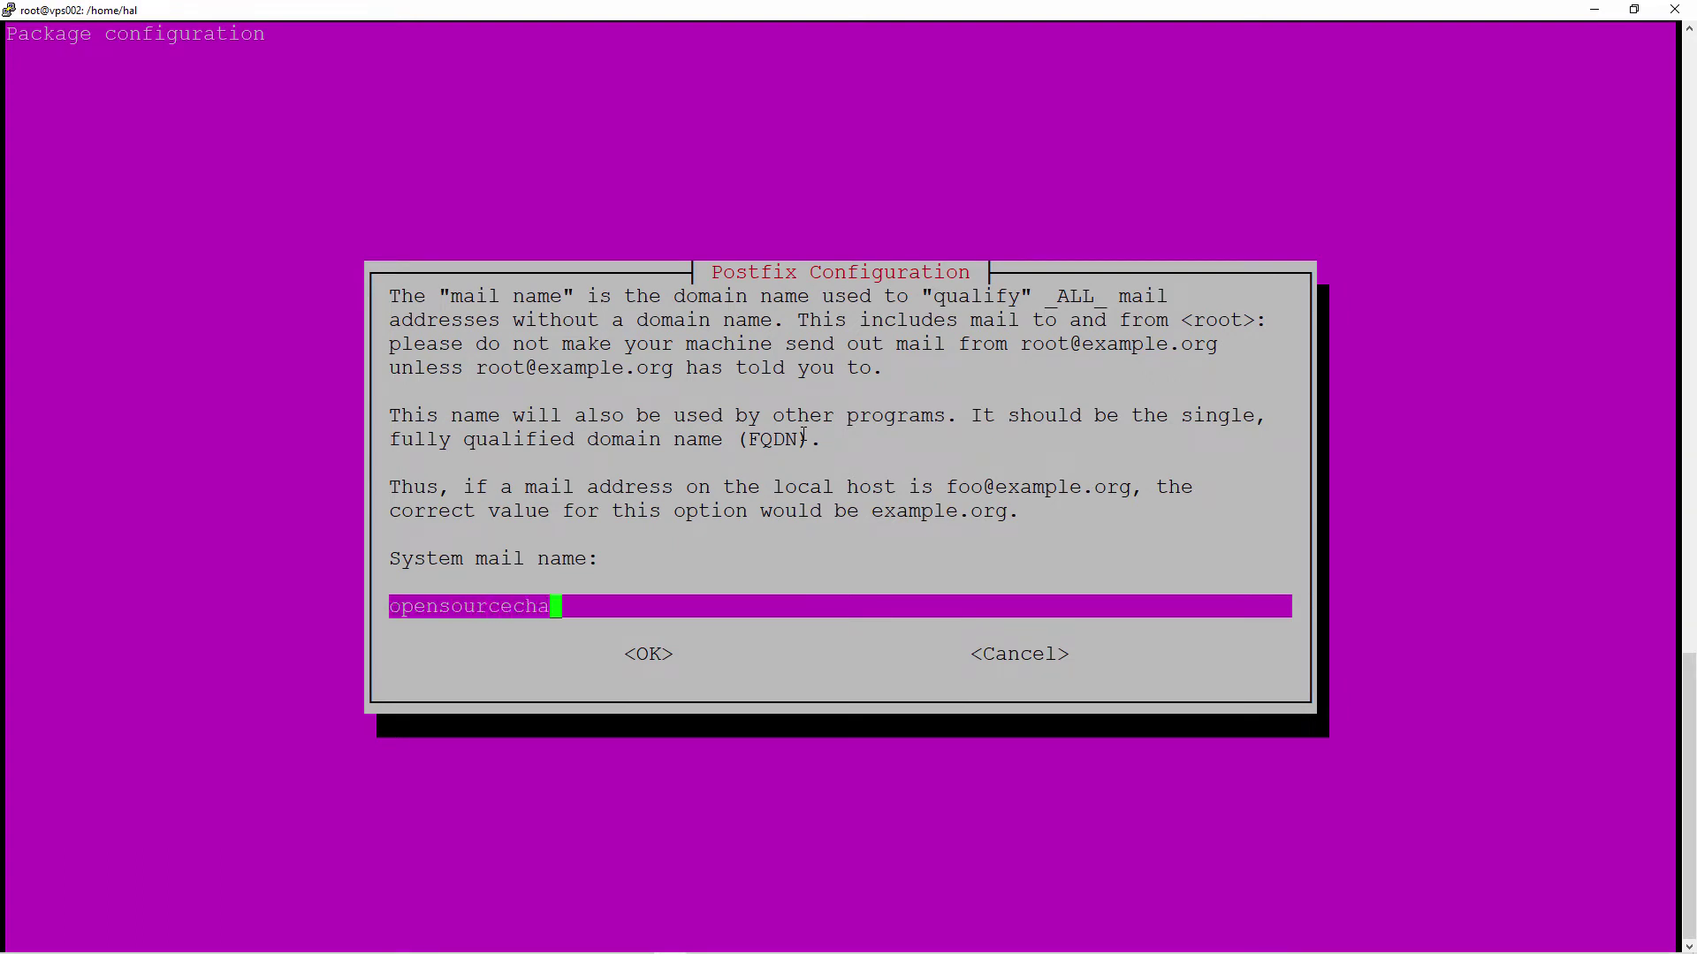
pyautogui.write('nnel.uk')
pyautogui.press('Tab')
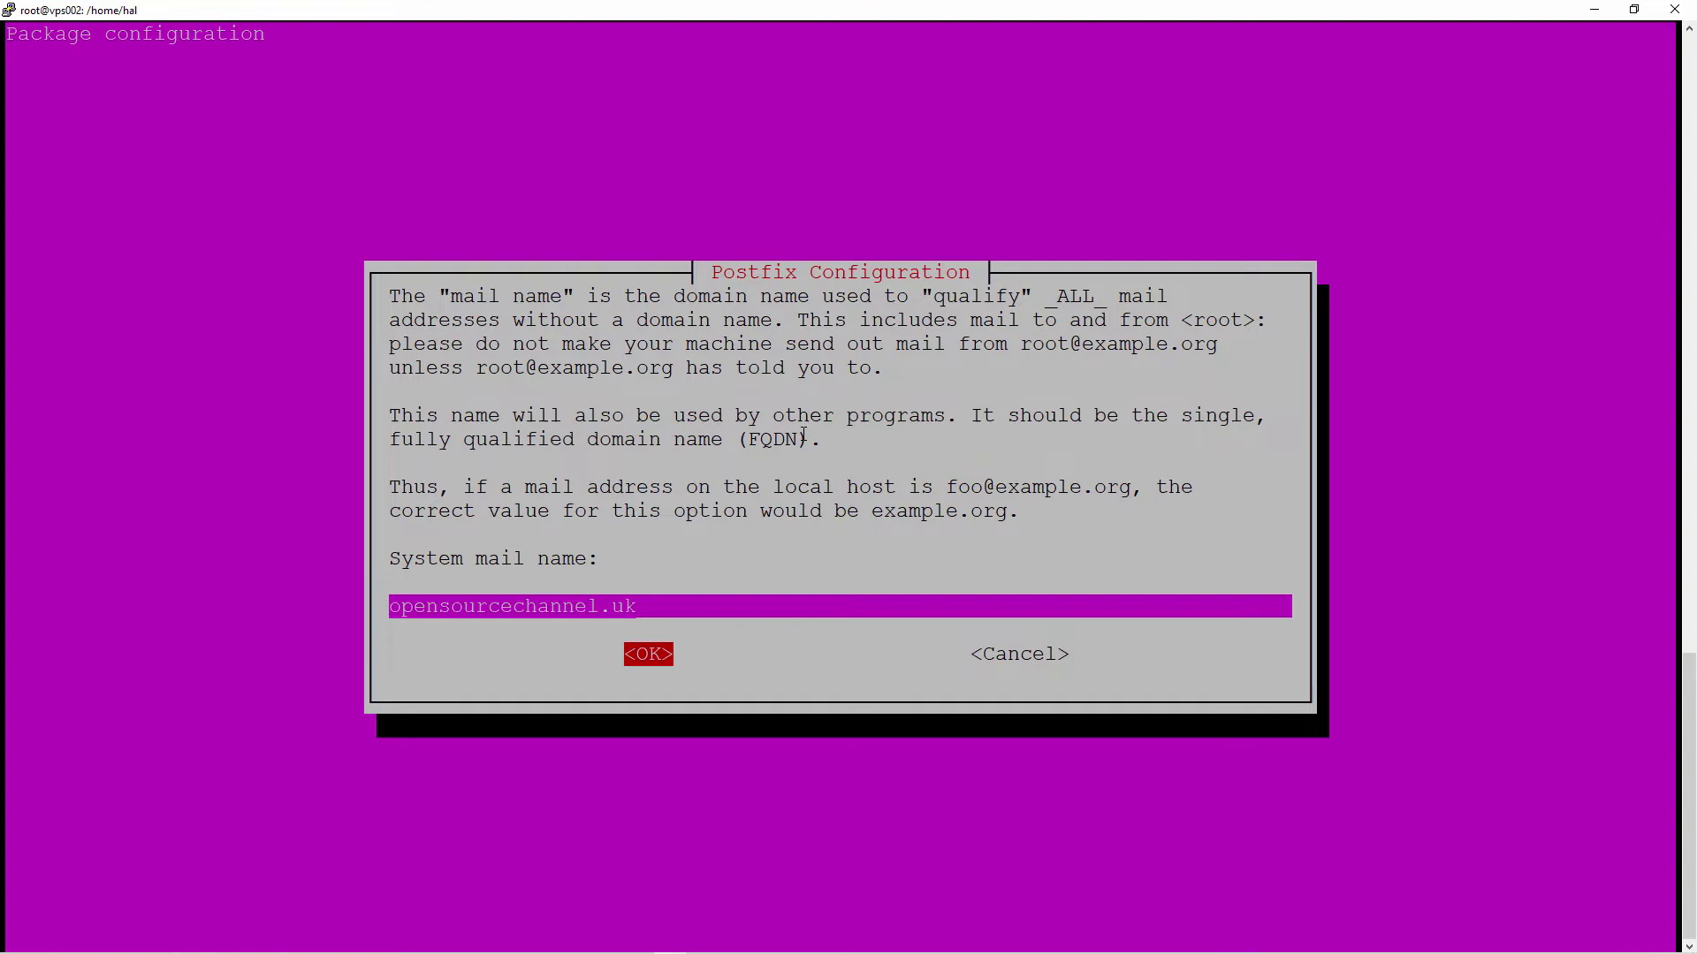
pyautogui.press('Return')
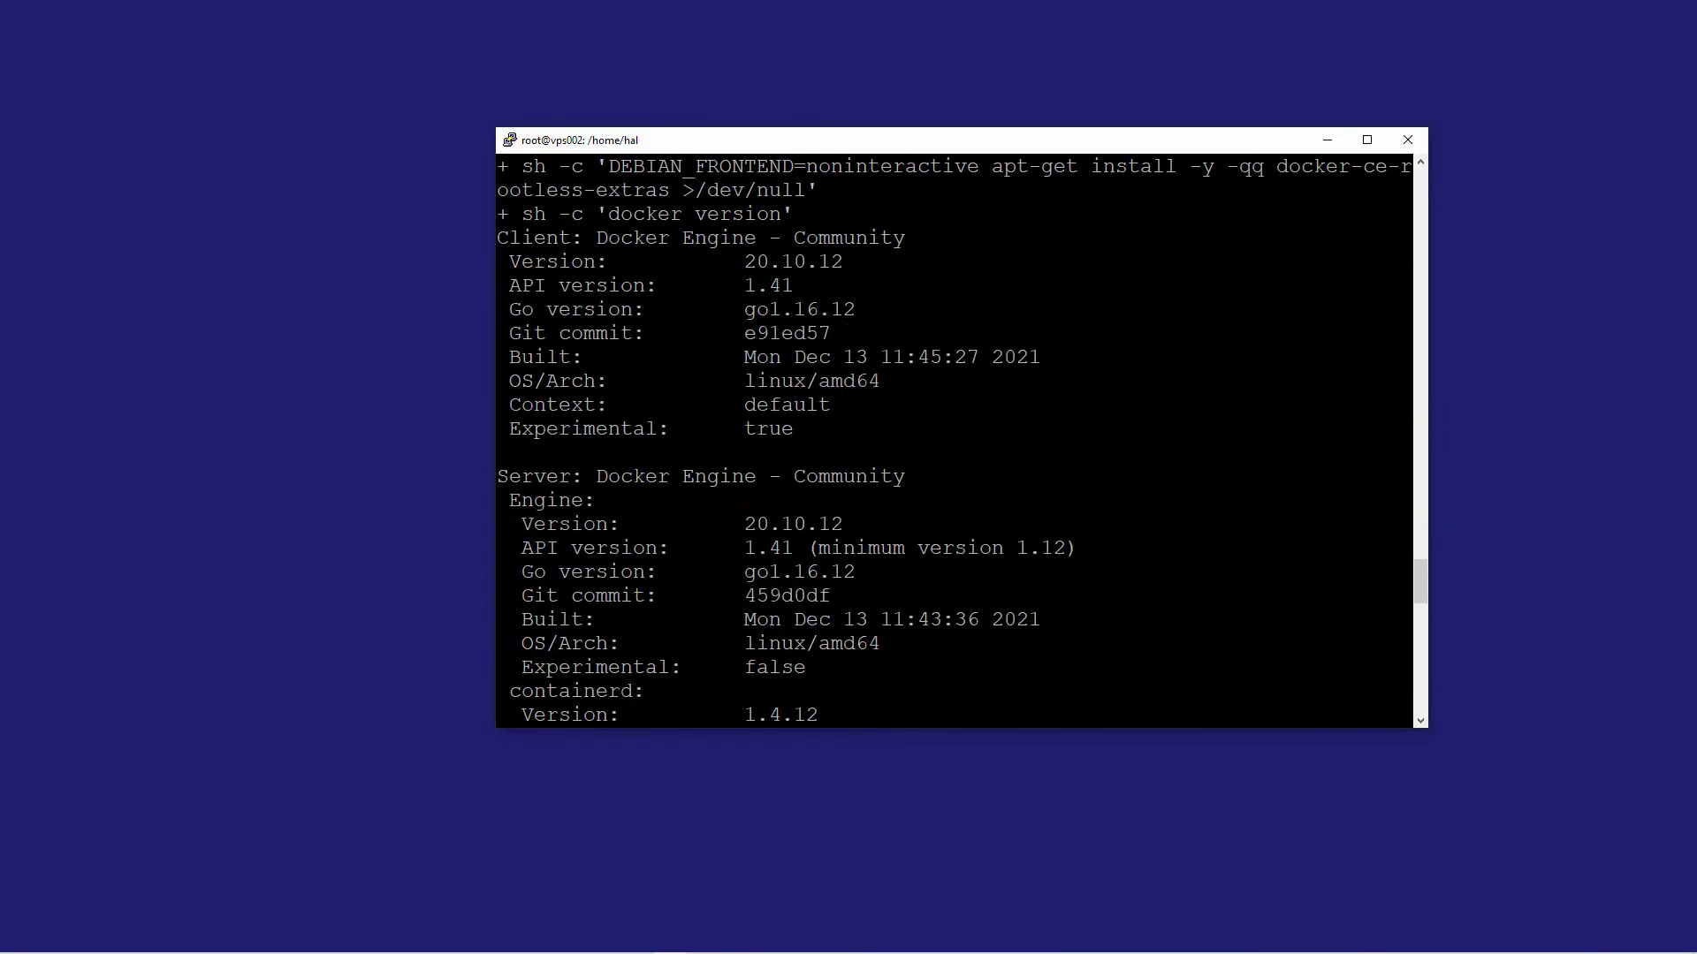
pyautogui.moveTo(1421, 588); pyautogui.dragTo(1461, 715)
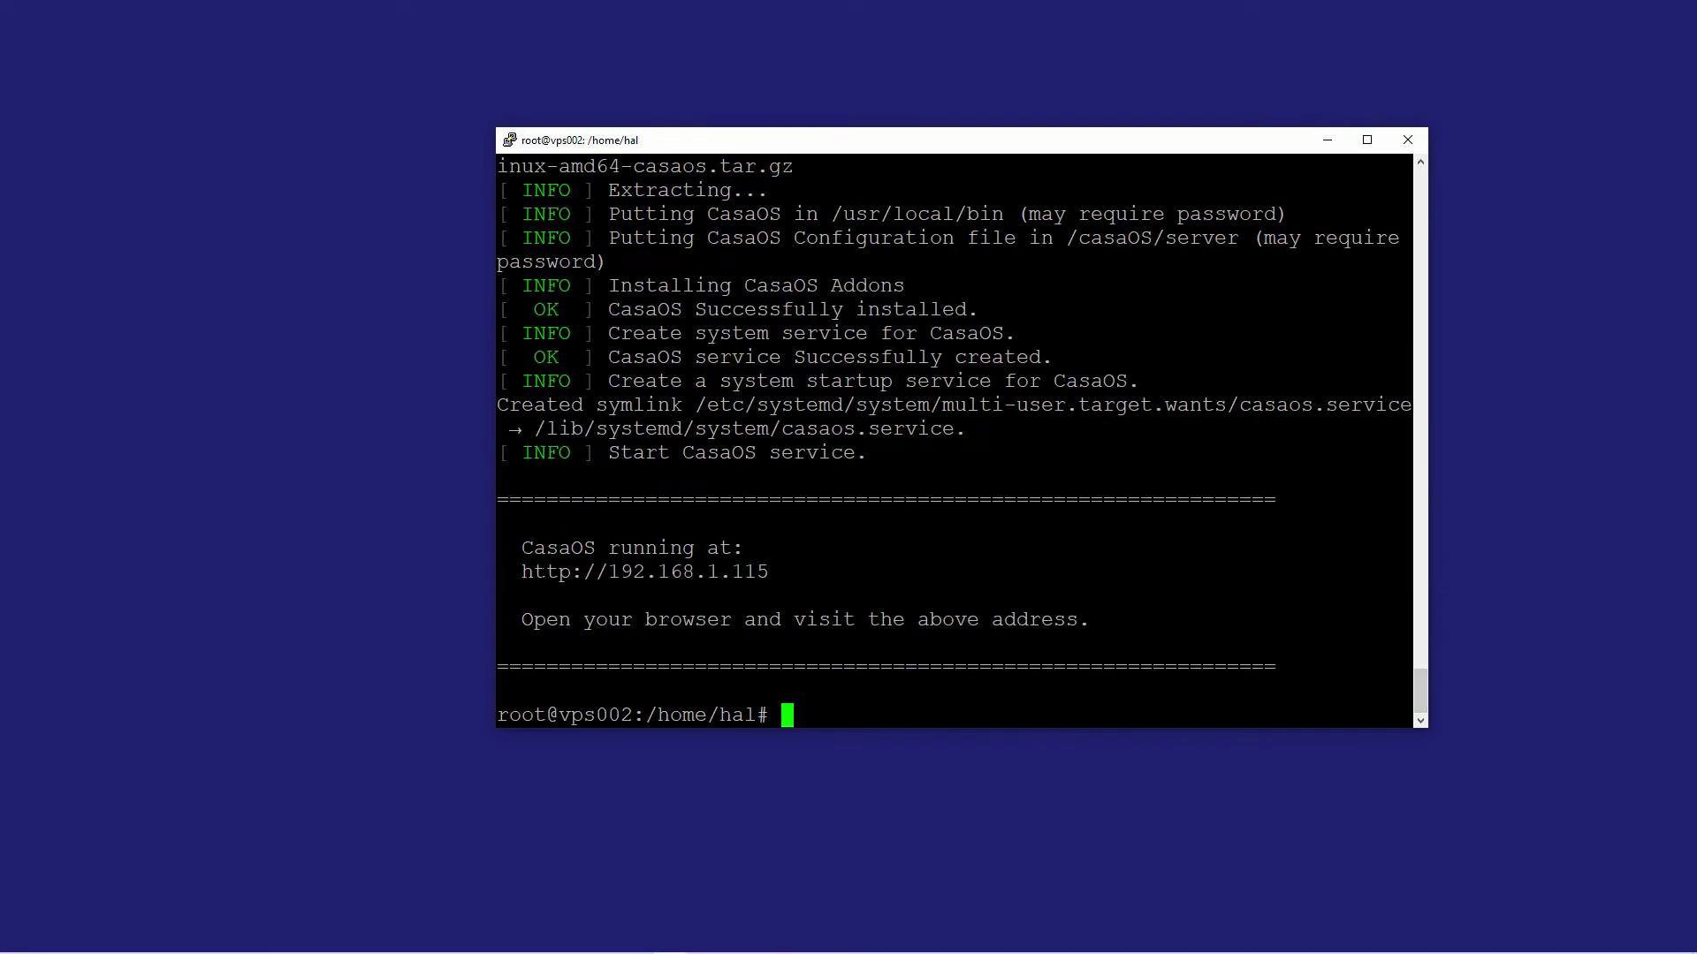
pyautogui.moveTo(522, 572); pyautogui.dragTo(766, 572)
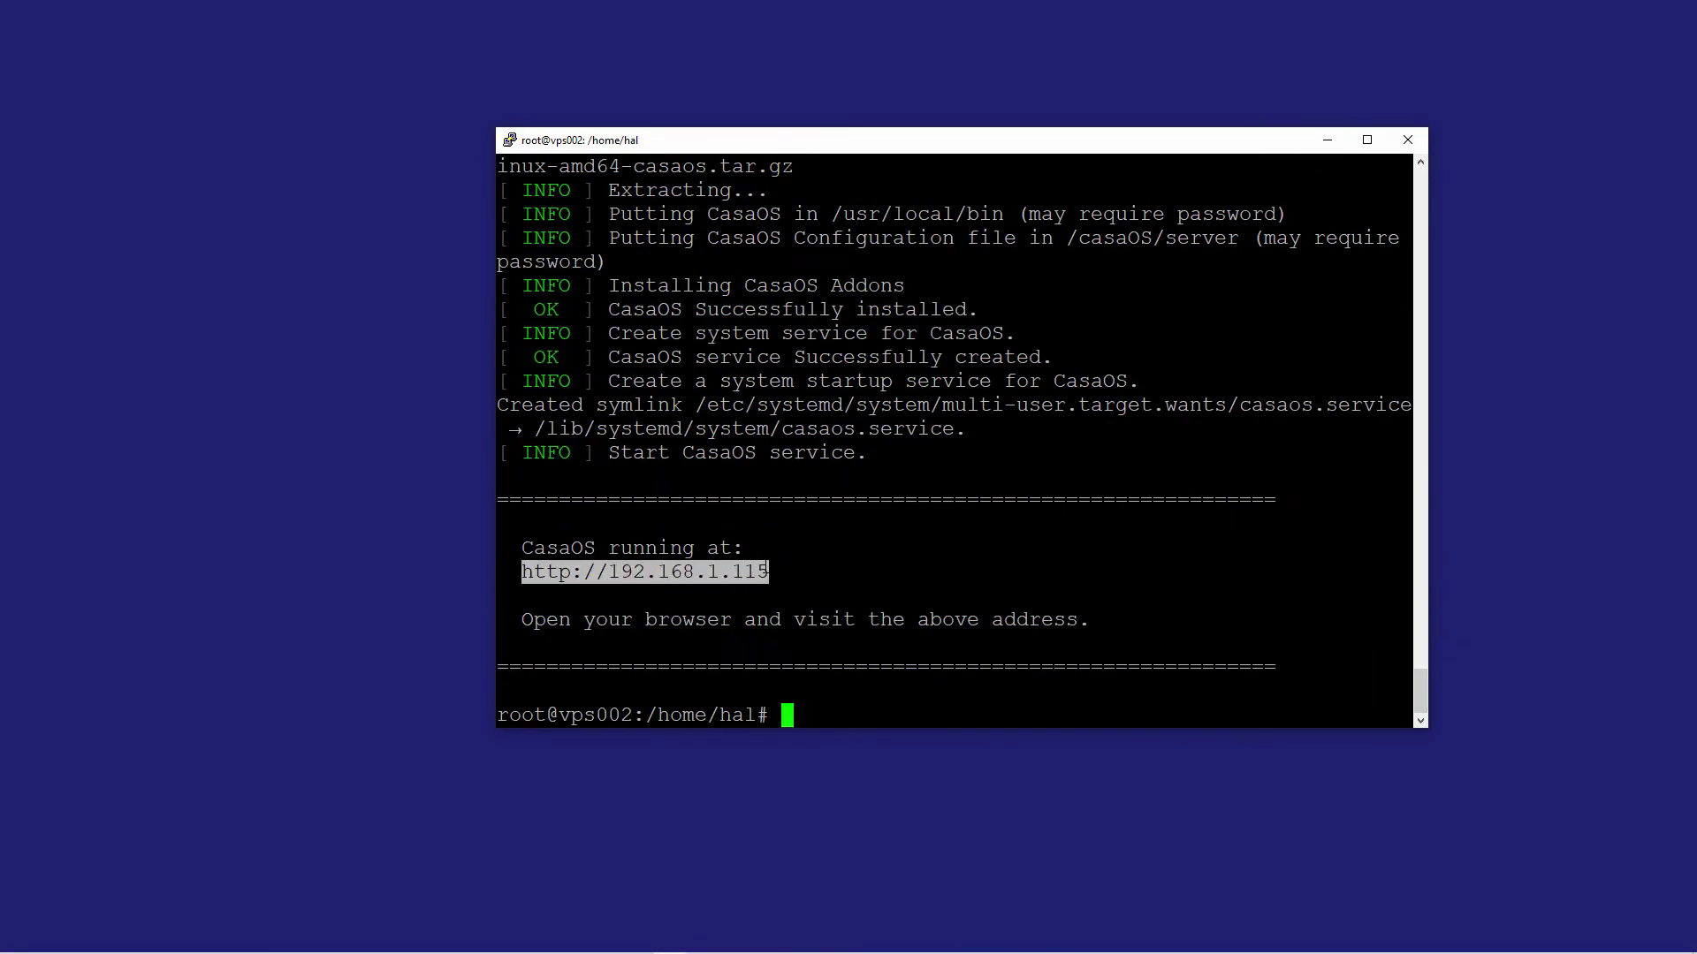
pyautogui.click(580, 571)
pyautogui.moveTo(583, 571); pyautogui.dragTo(534, 571)
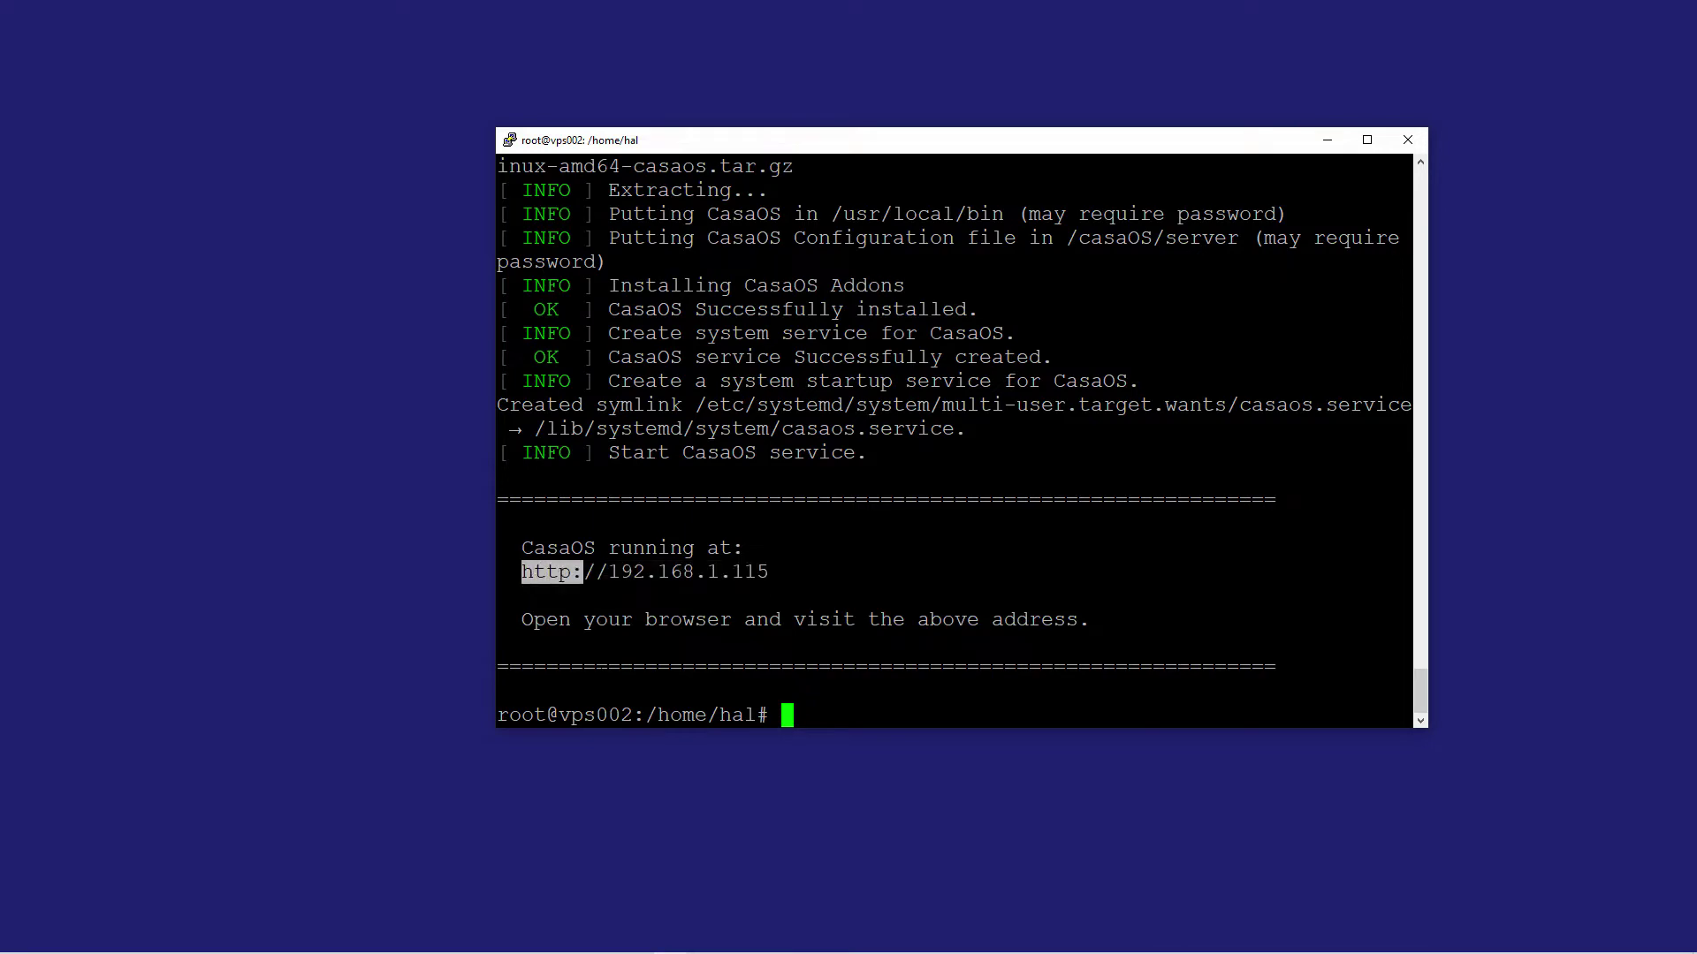
# - Open 192.168.1.115 in a new Chrome tab
pyautogui.click(342, 942)
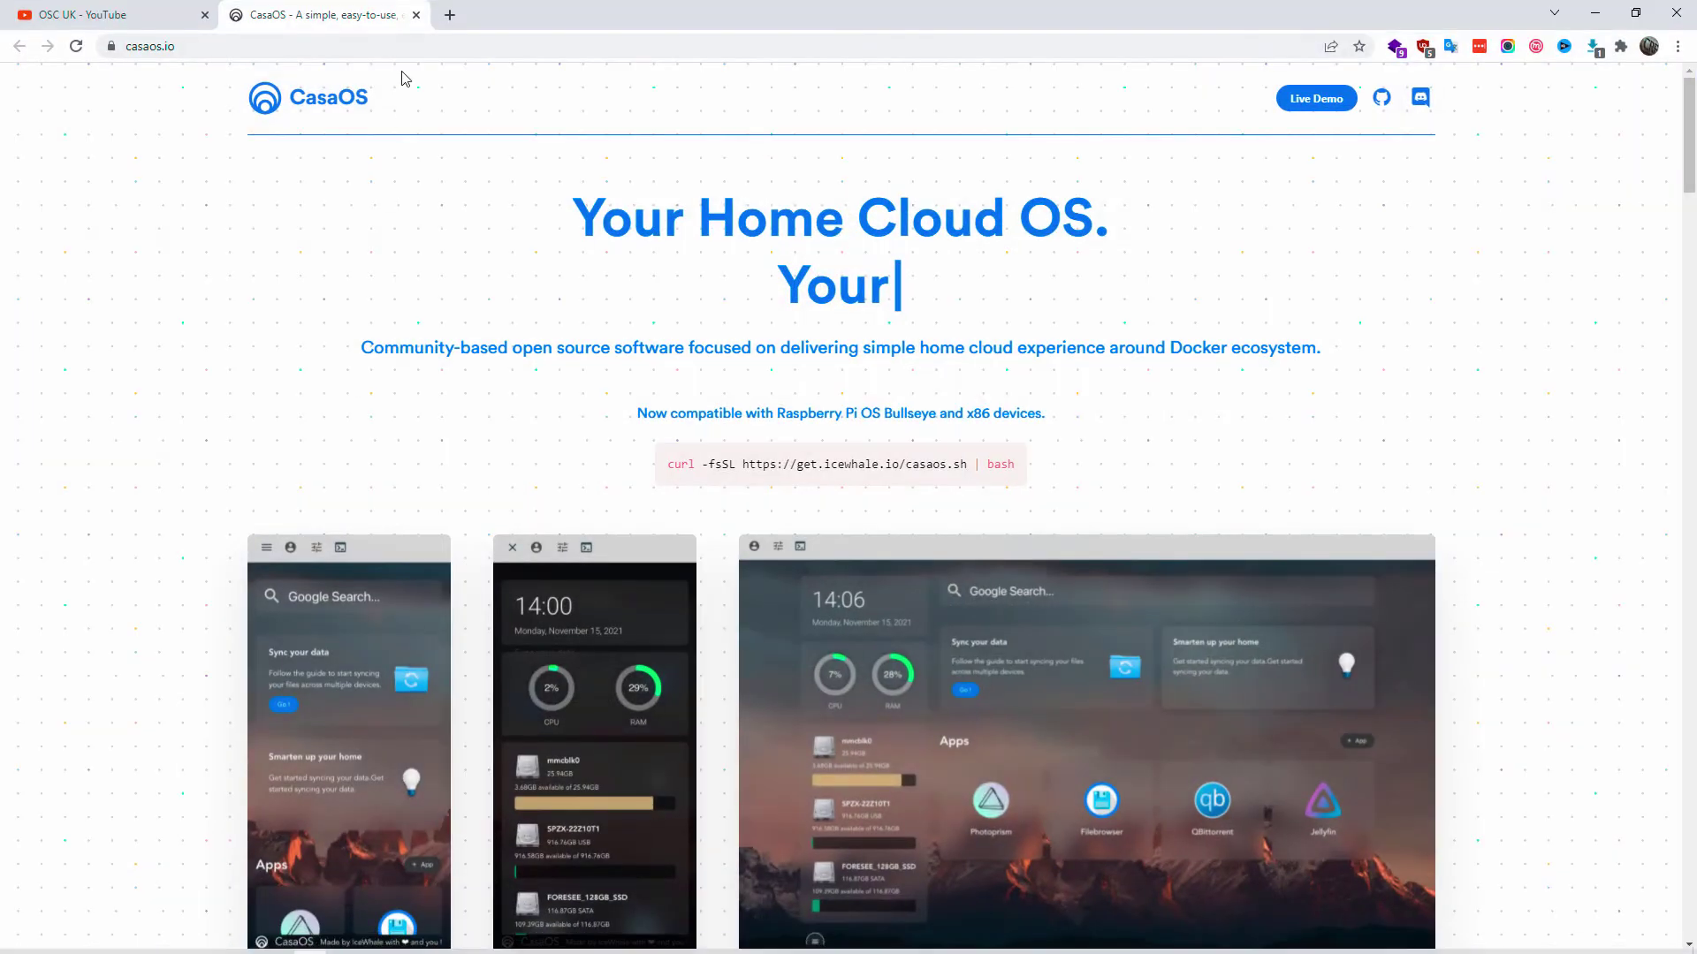
pyautogui.click(450, 15)
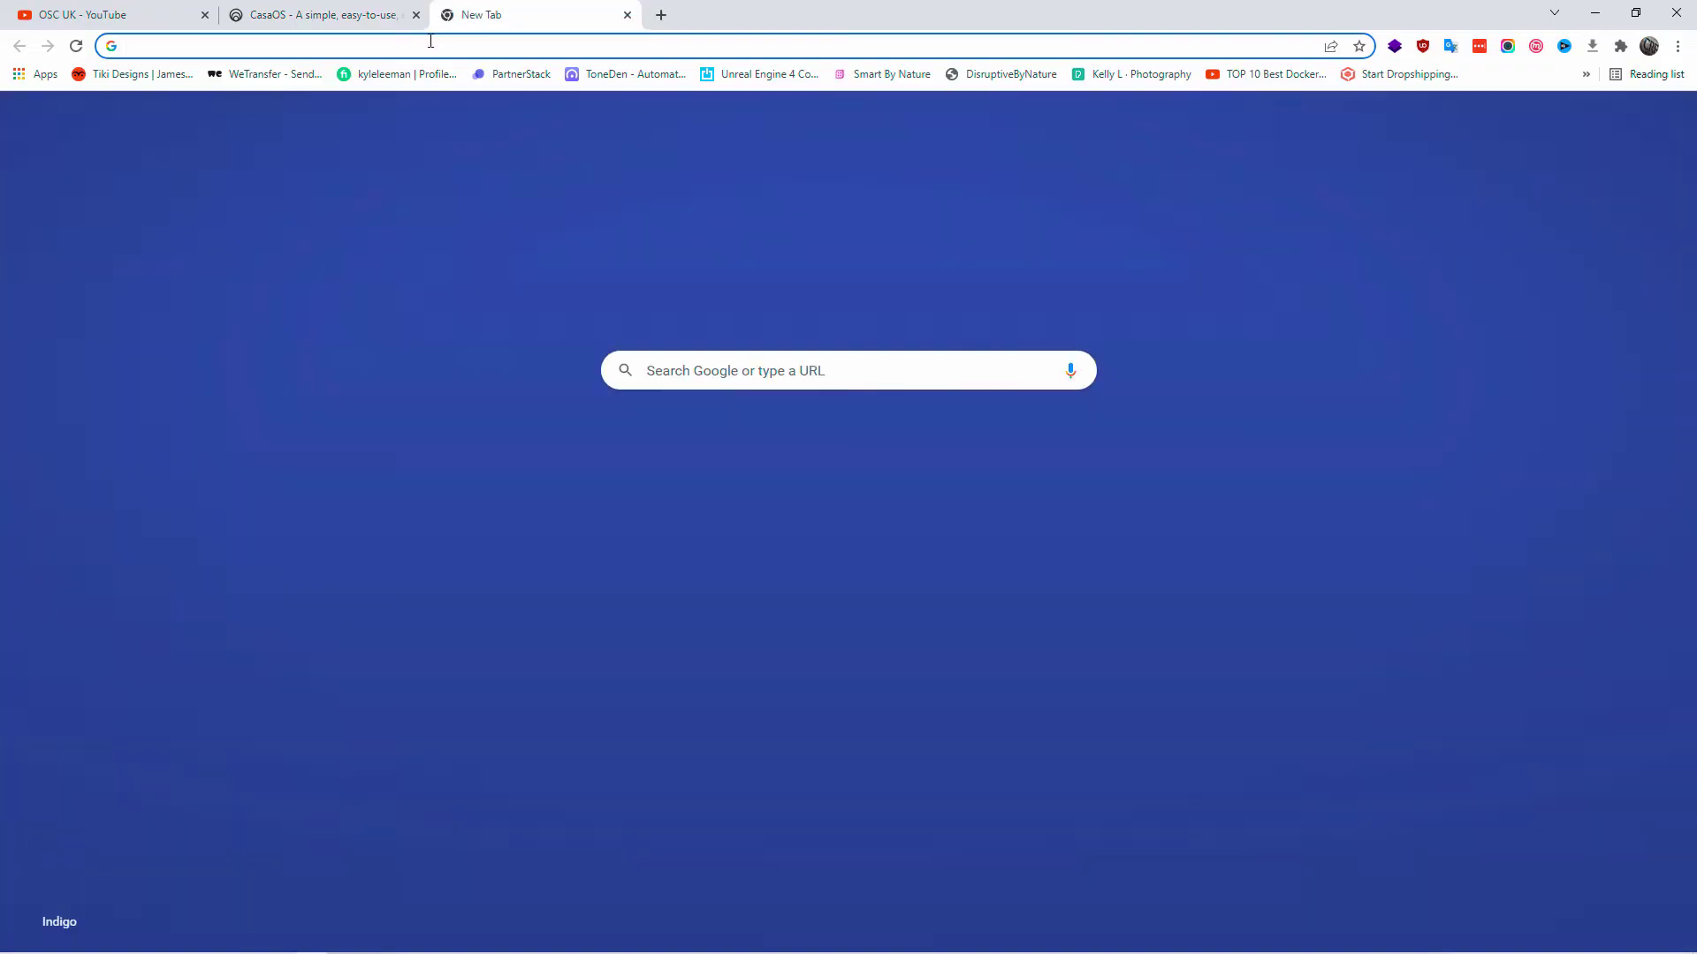
pyautogui.click(431, 40)
pyautogui.write('http:')
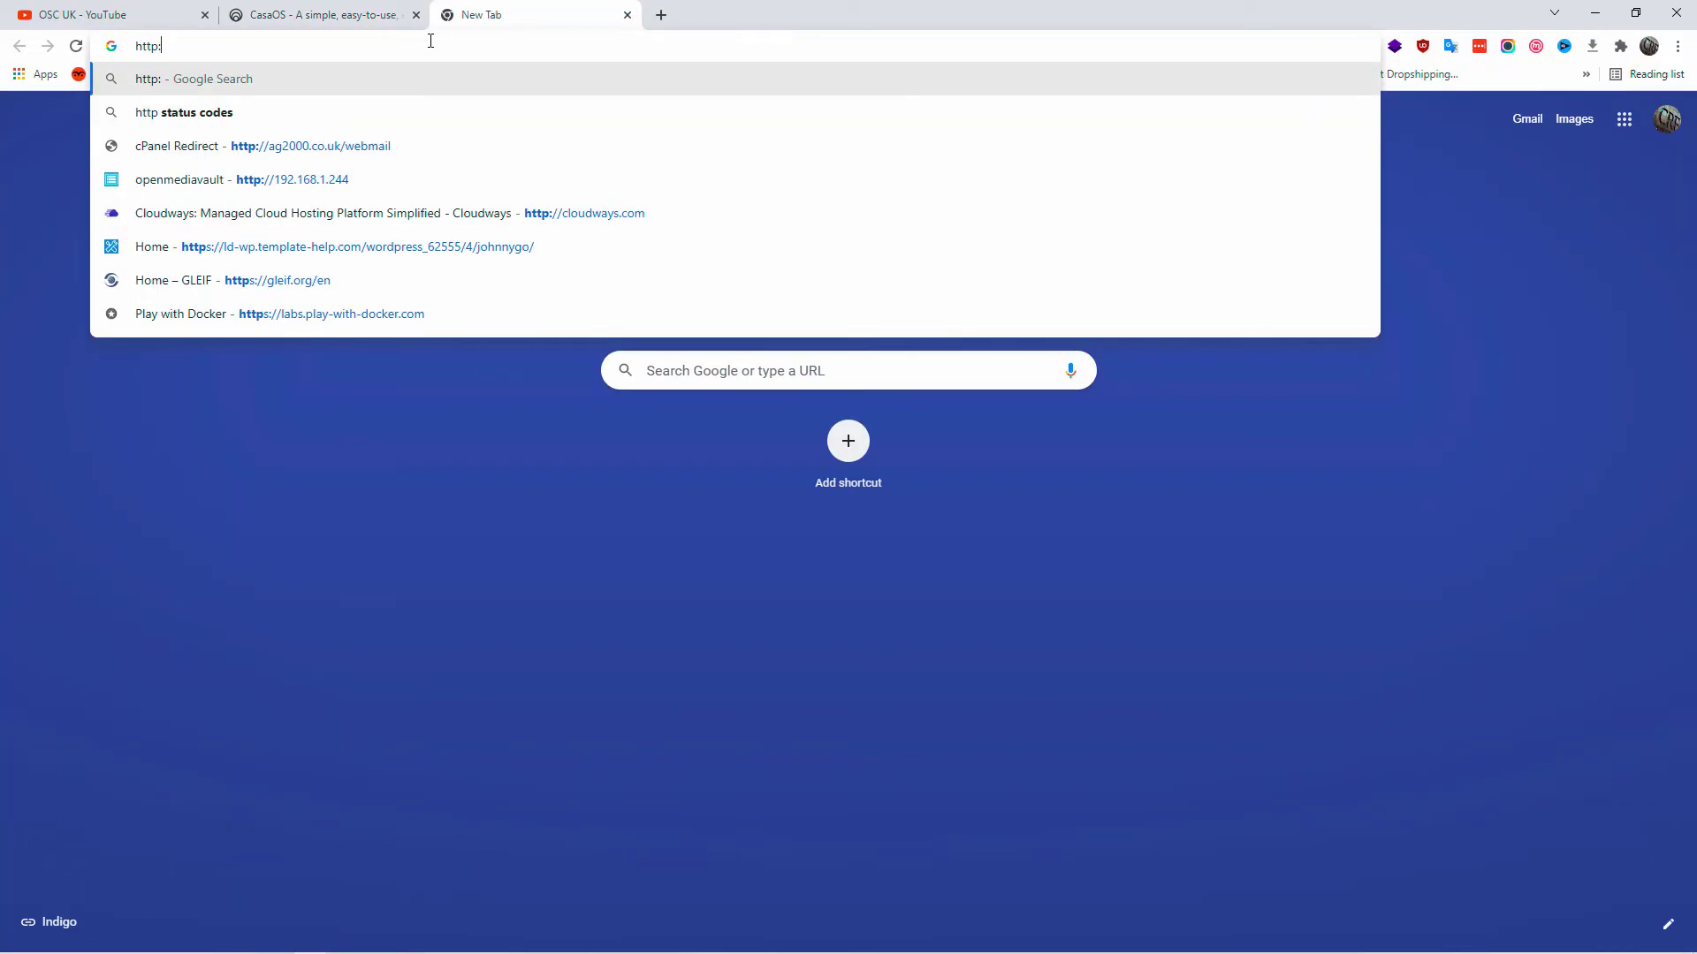
pyautogui.press('BackSpace')
pyautogui.press('BackSpace')
pyautogui.press('BackSpace')
pyautogui.press('BackSpace')
pyautogui.write('192.168.1.115')
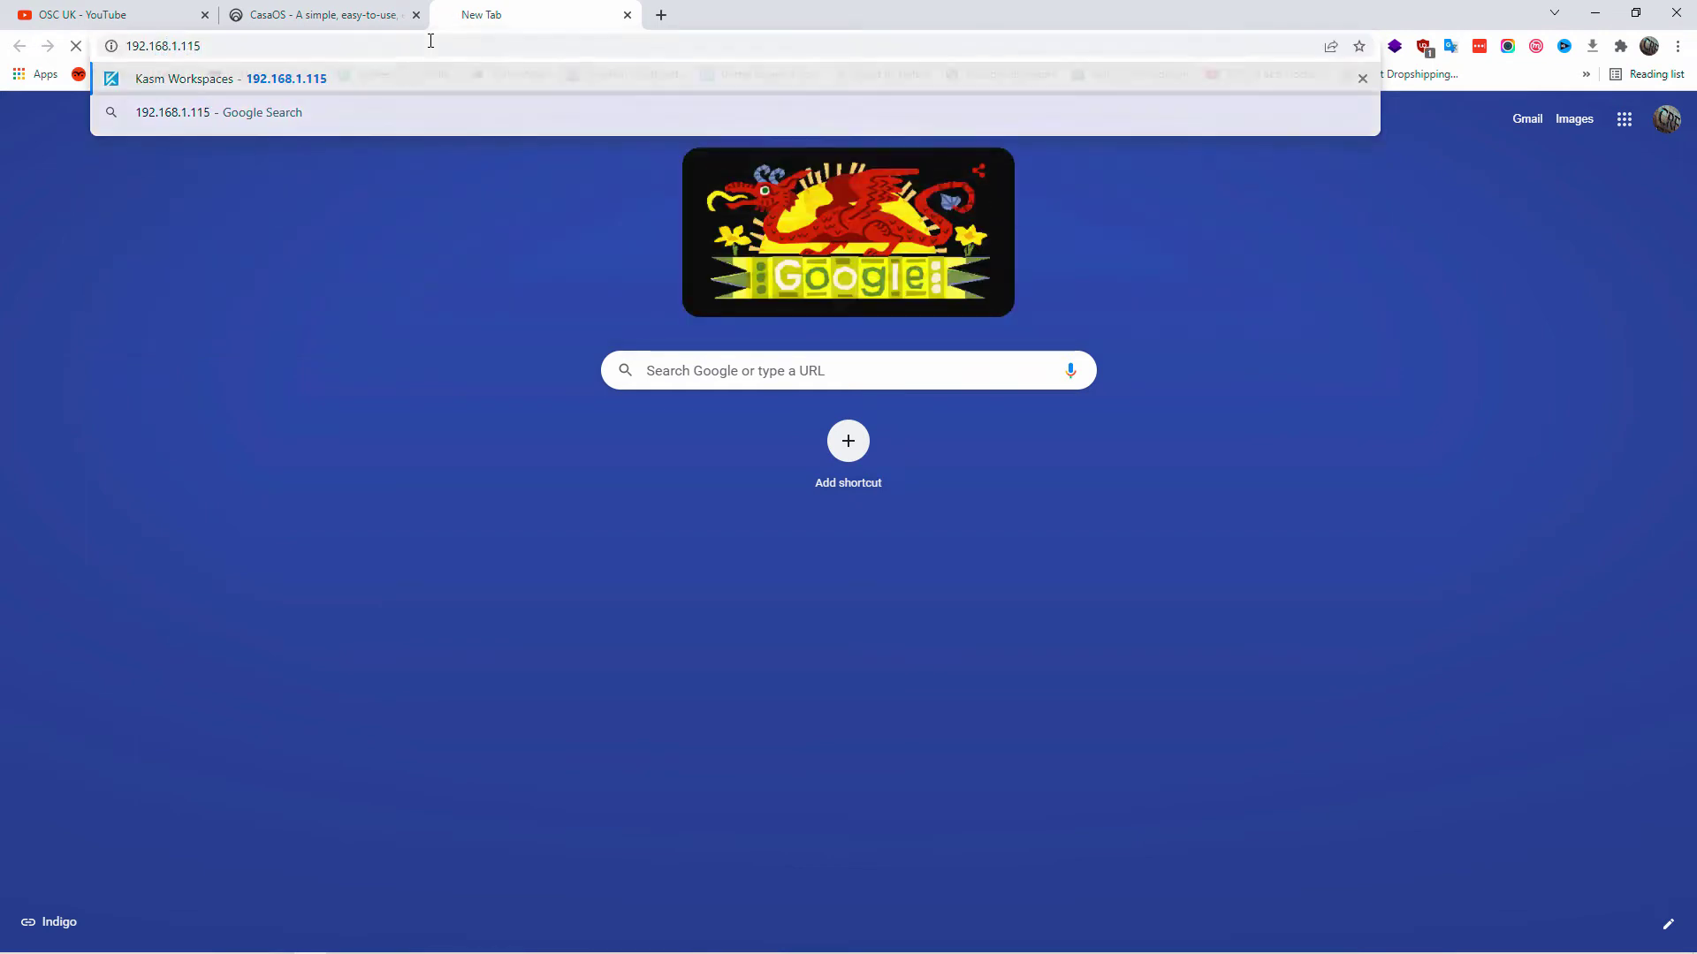
pyautogui.press('Return')
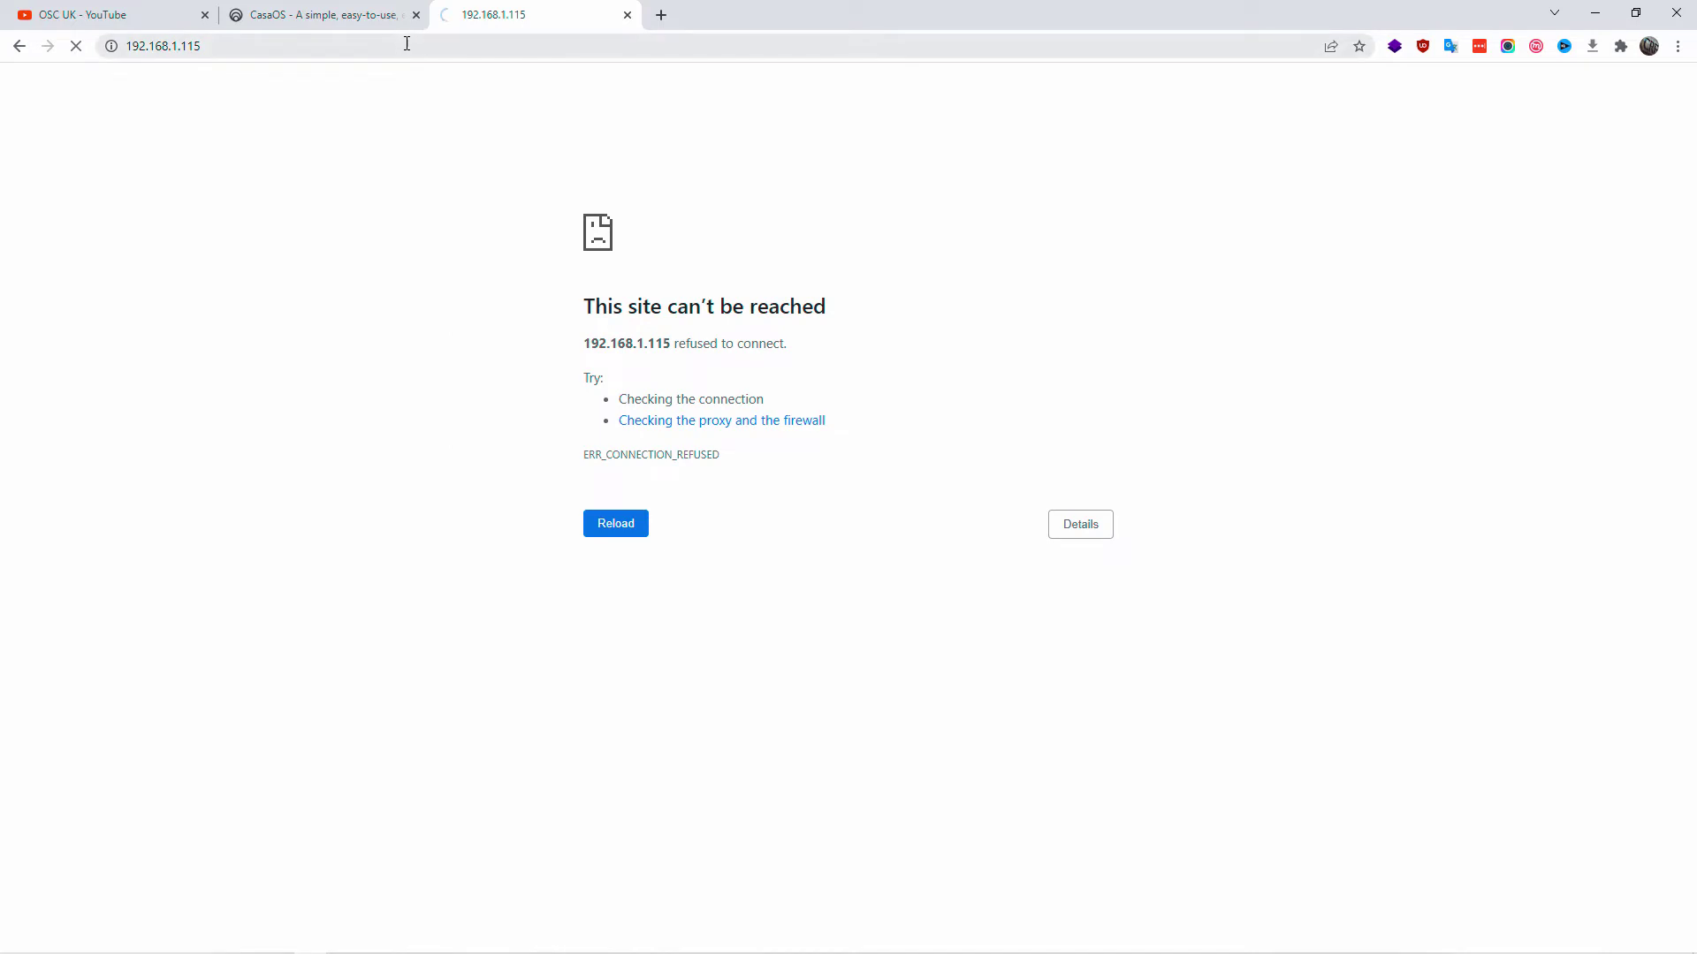
pyautogui.click(225, 44)
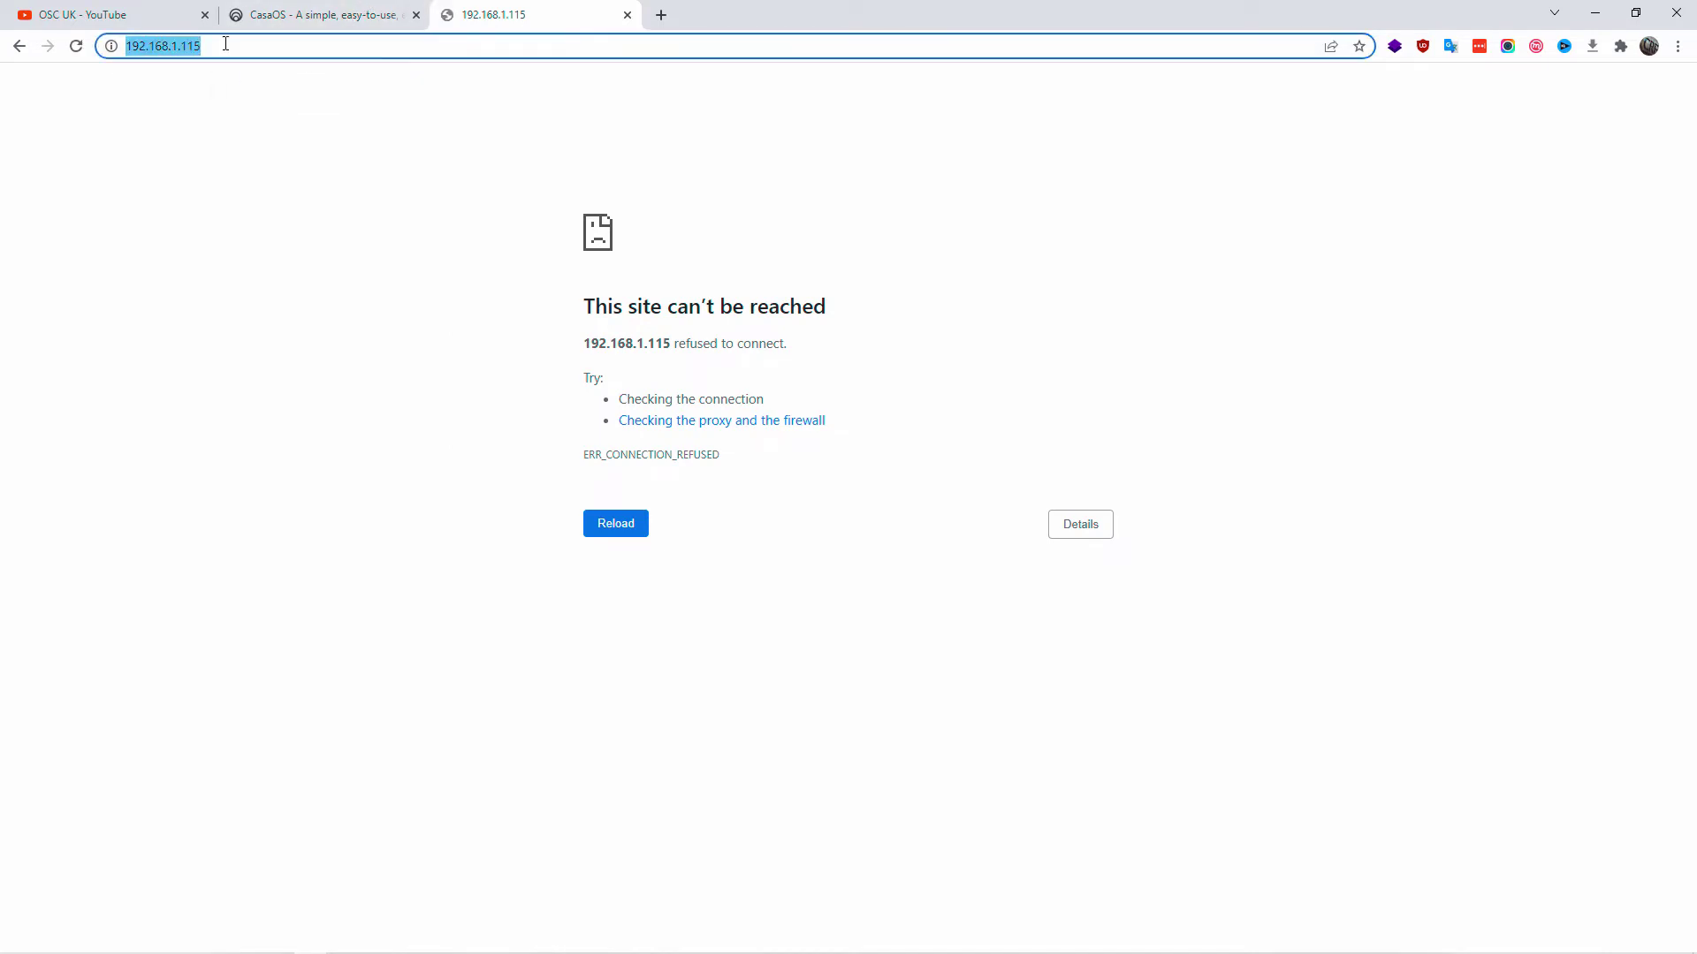
pyautogui.press('Home')
pyautogui.write('https://')
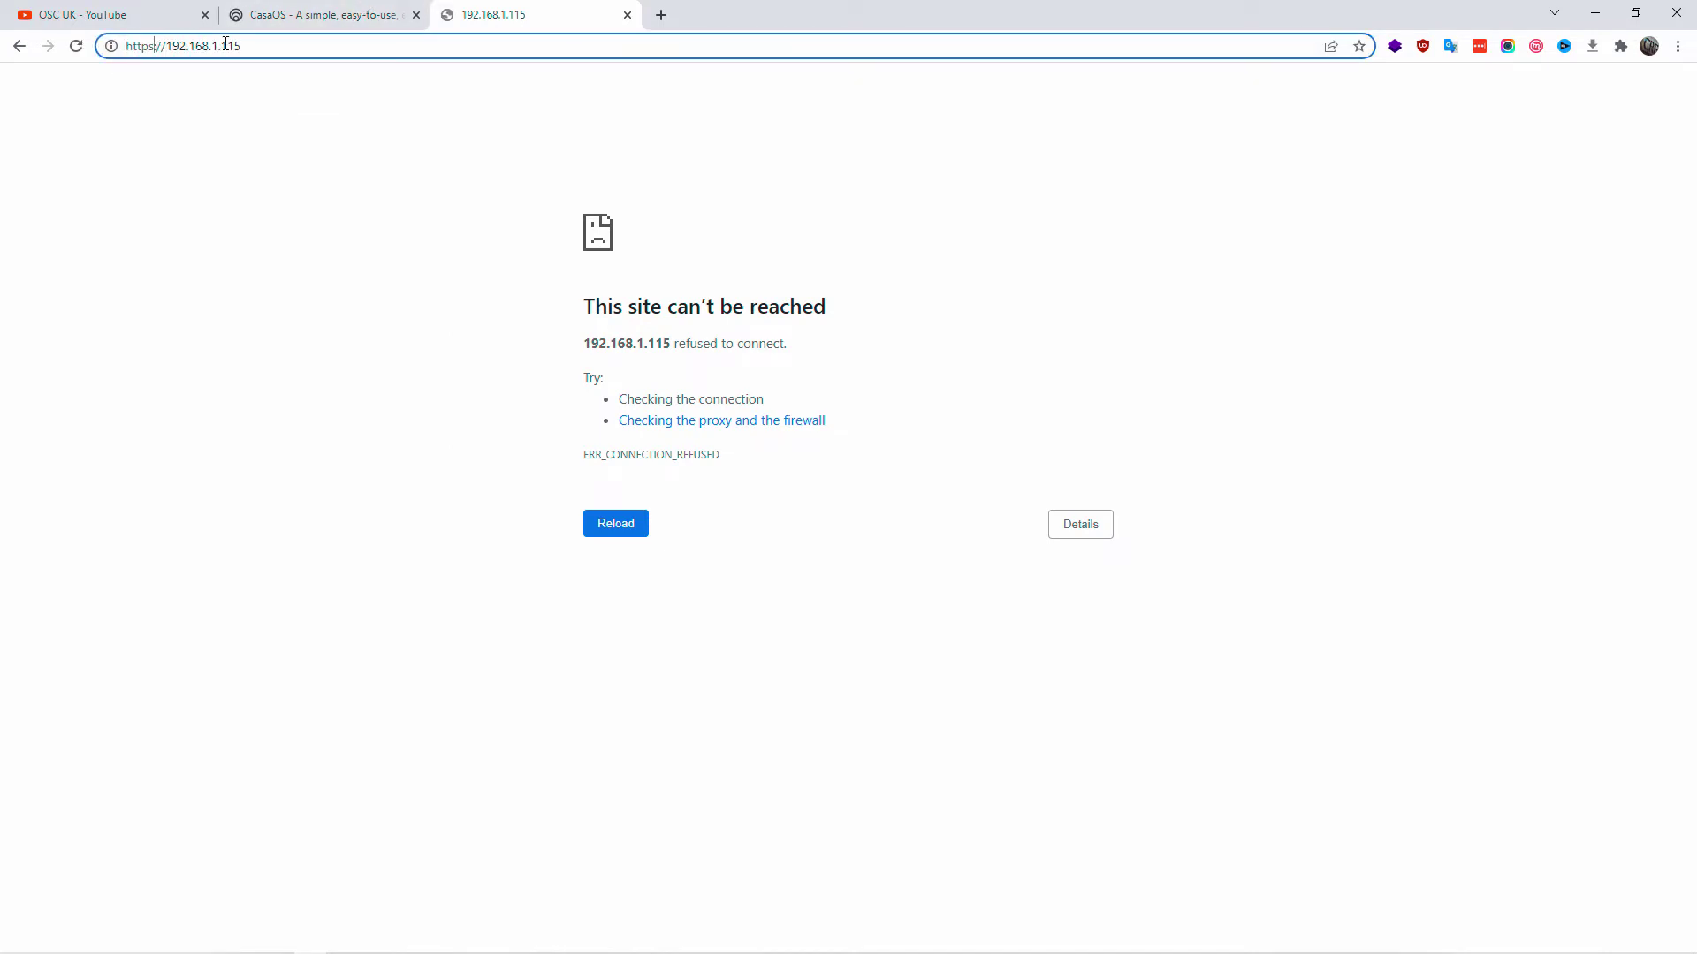
pyautogui.write(':')
pyautogui.press('Return')
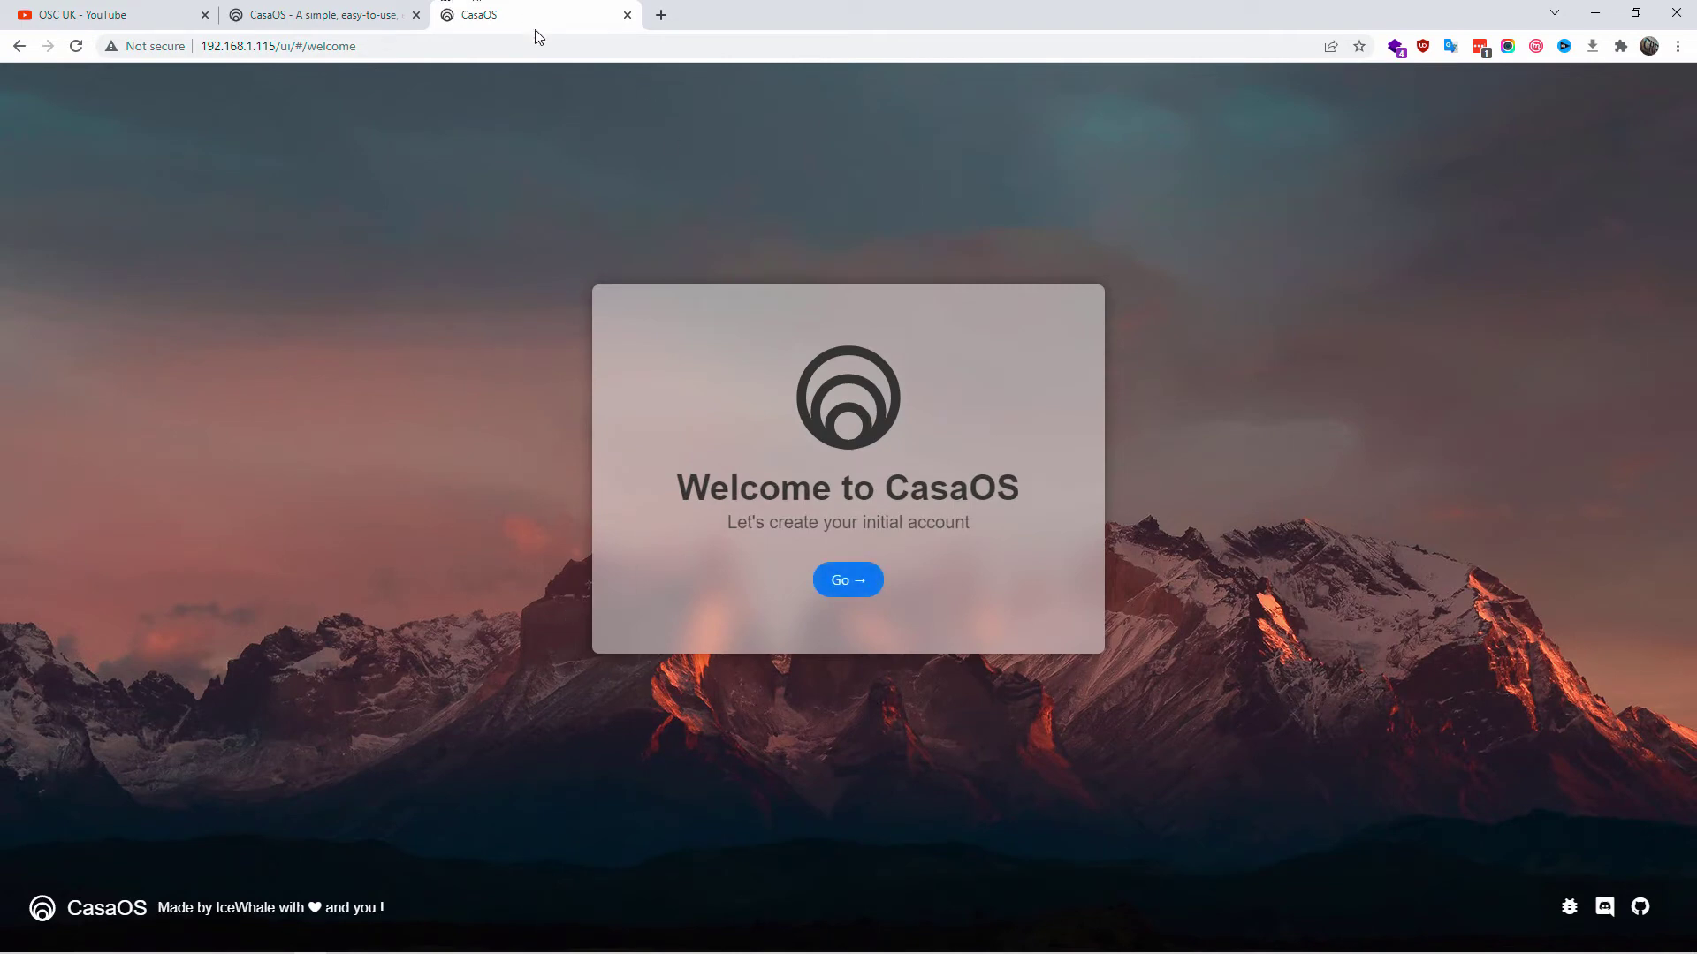
pyautogui.click(661, 15)
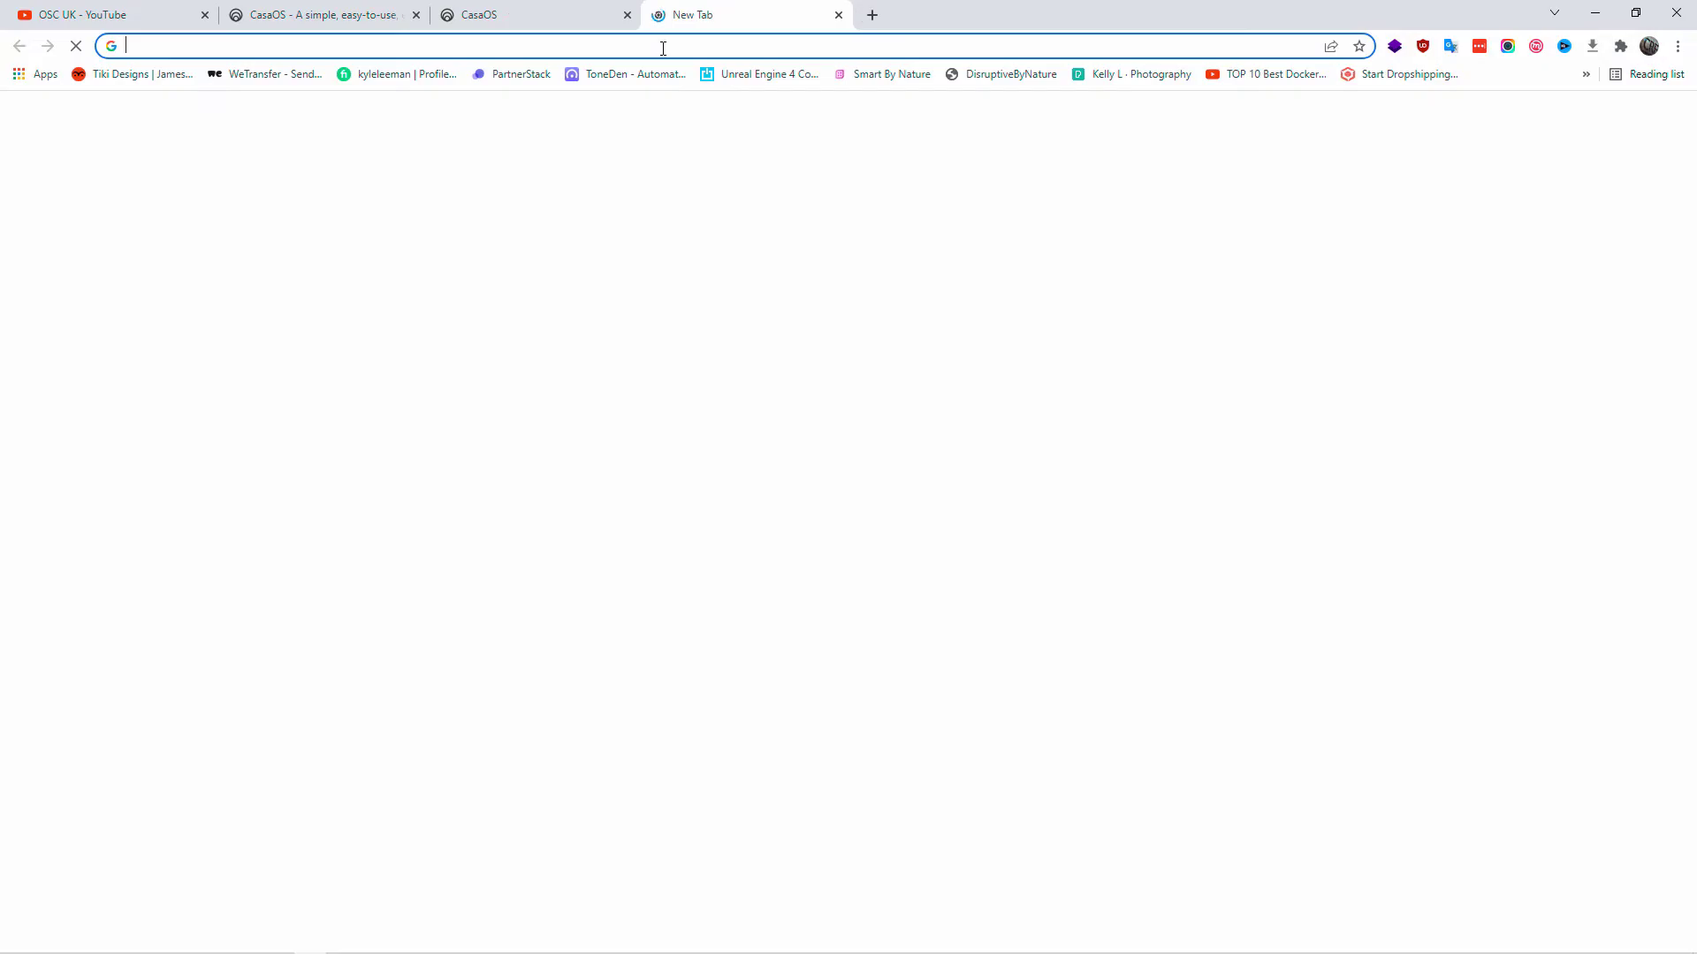
pyautogui.click(663, 46)
pyautogui.write('https')
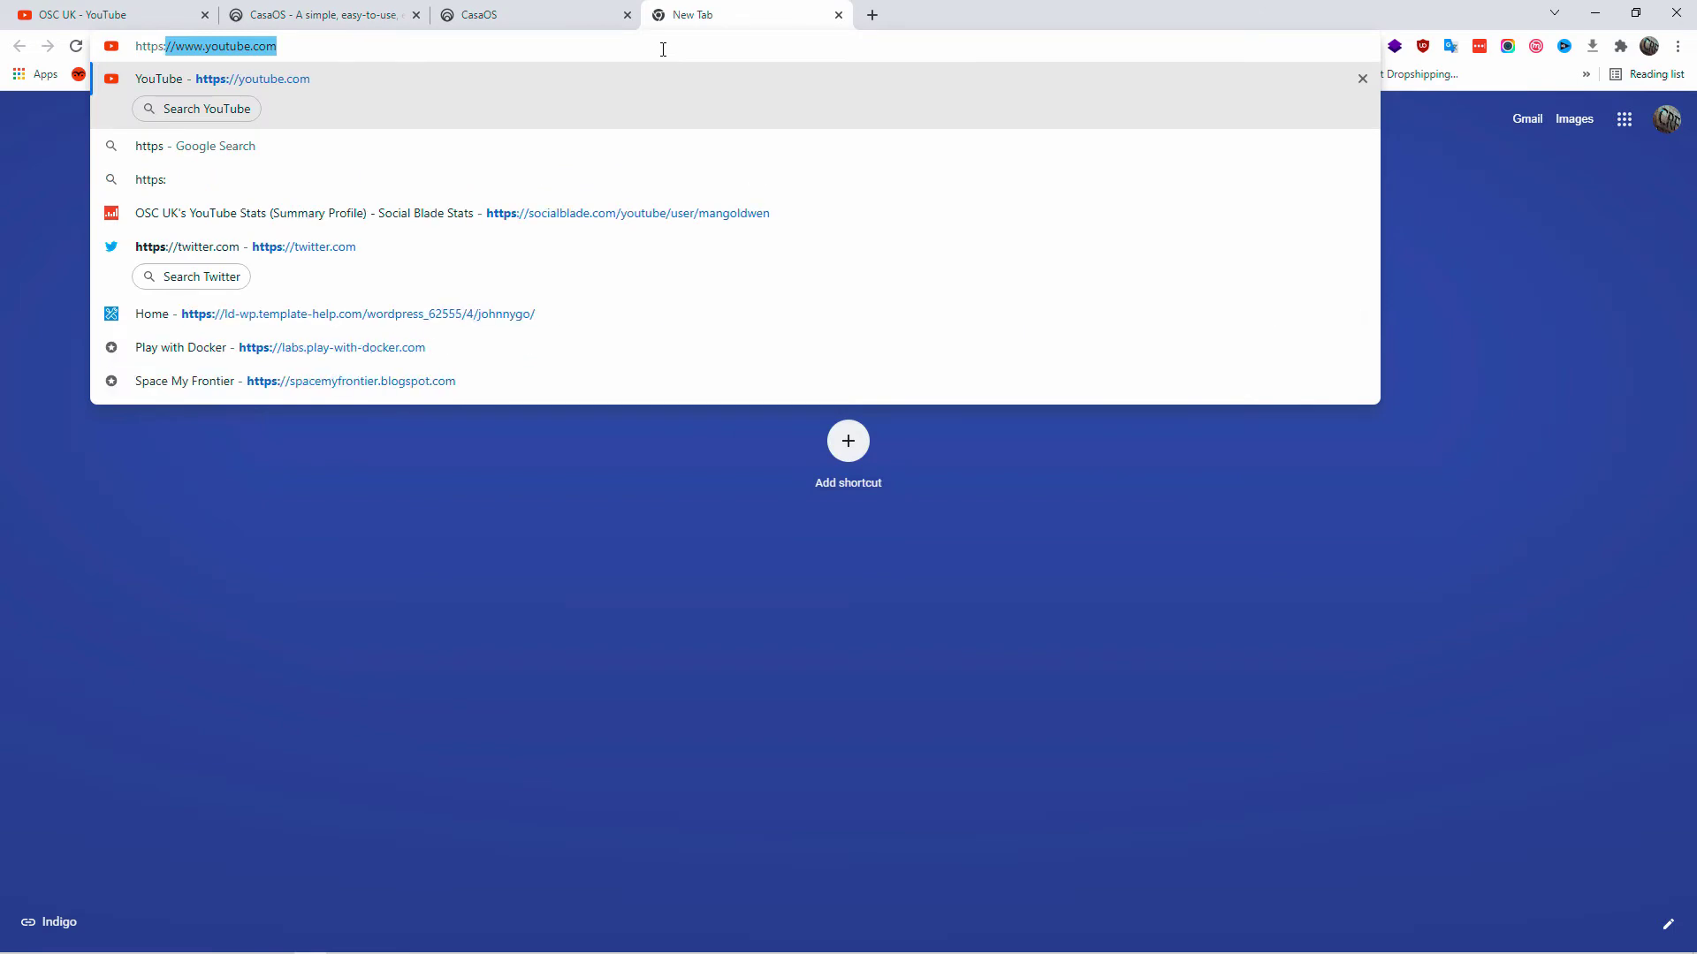
pyautogui.write('://open')
pyautogui.press('Return')
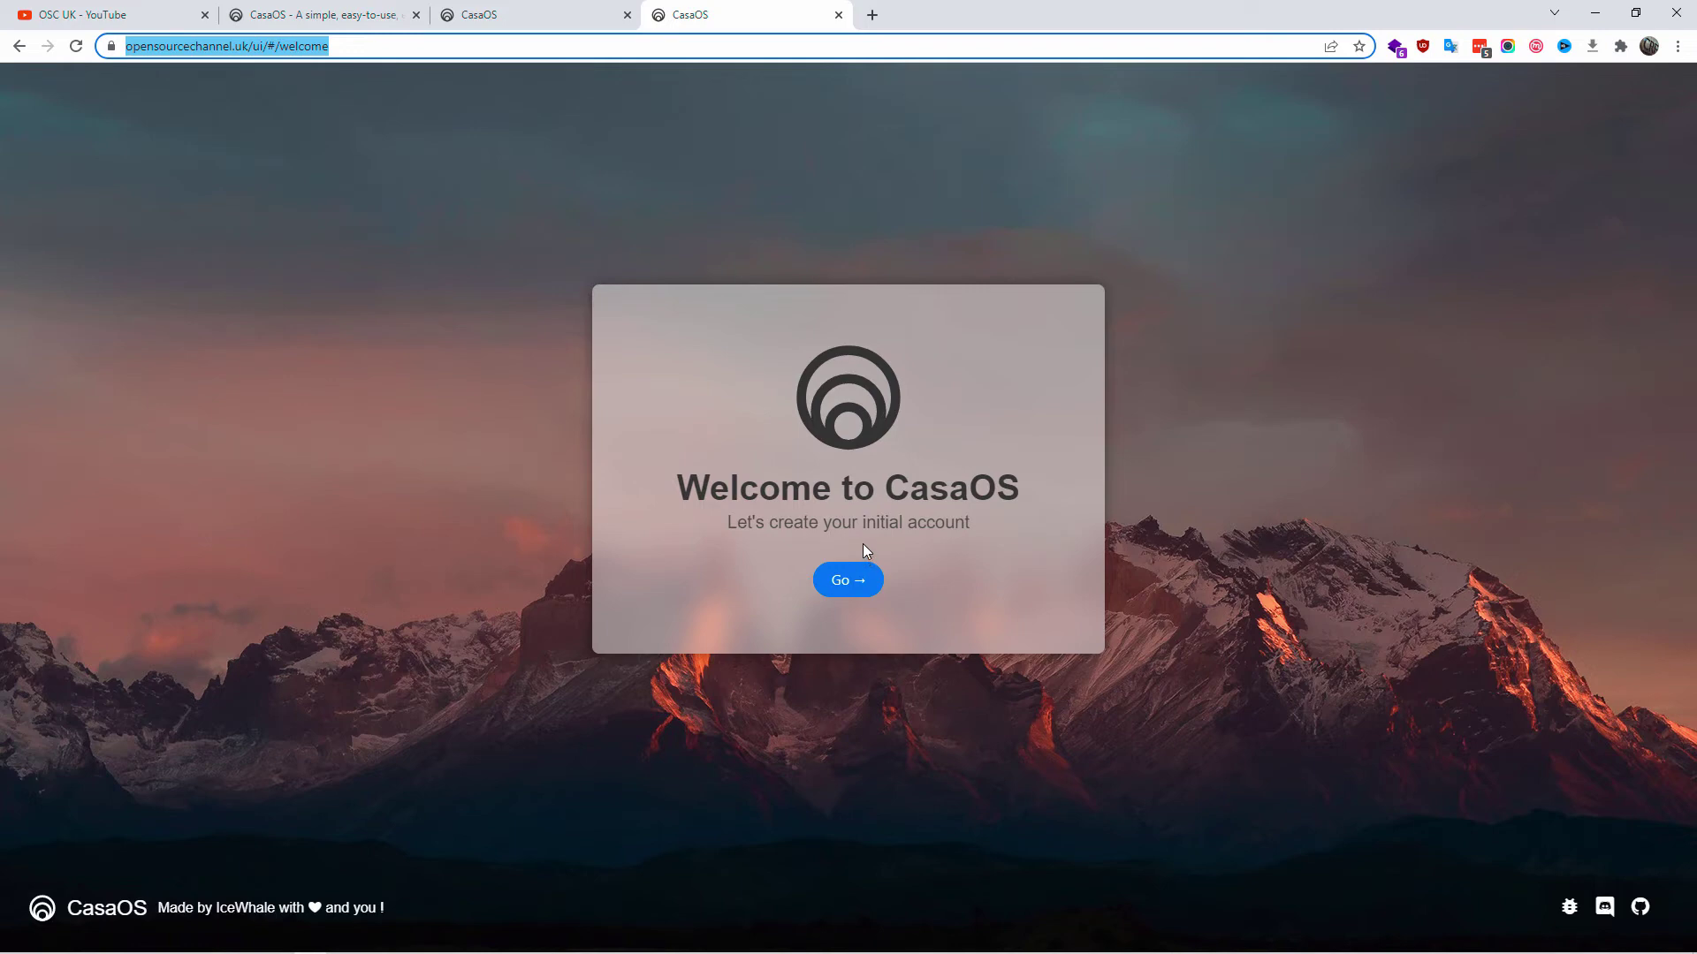
# - Start the initial account setup, entering the username, password and password confirmation
pyautogui.click(850, 579)
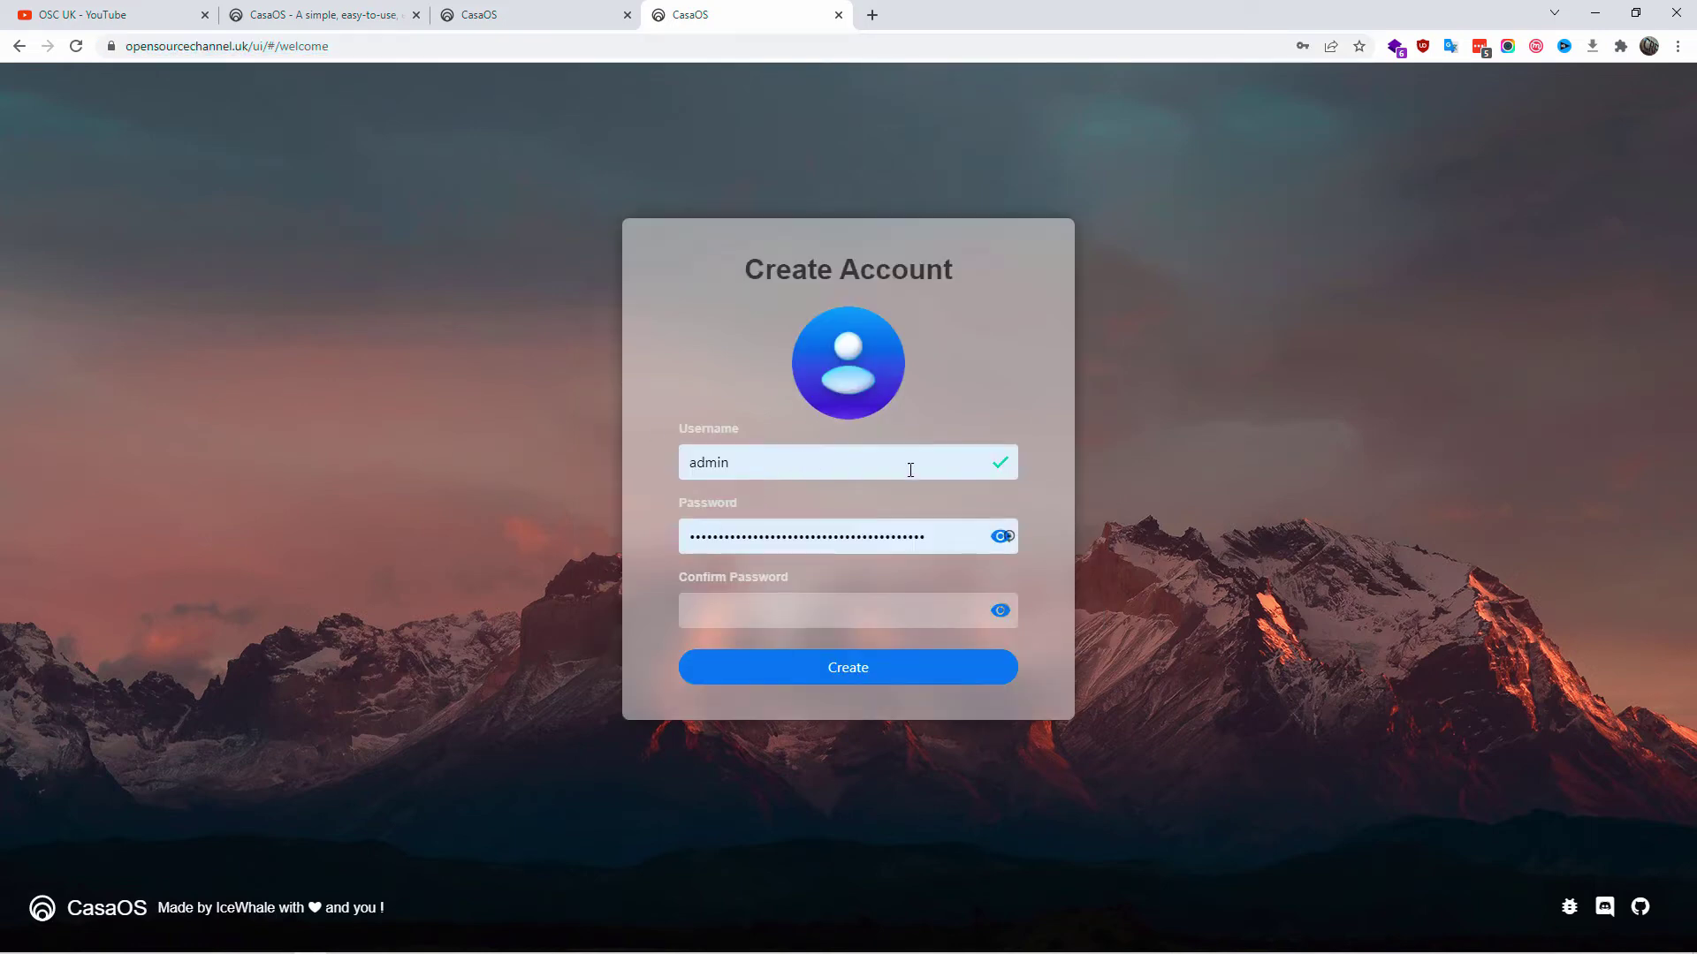
pyautogui.doubleClick(772, 462)
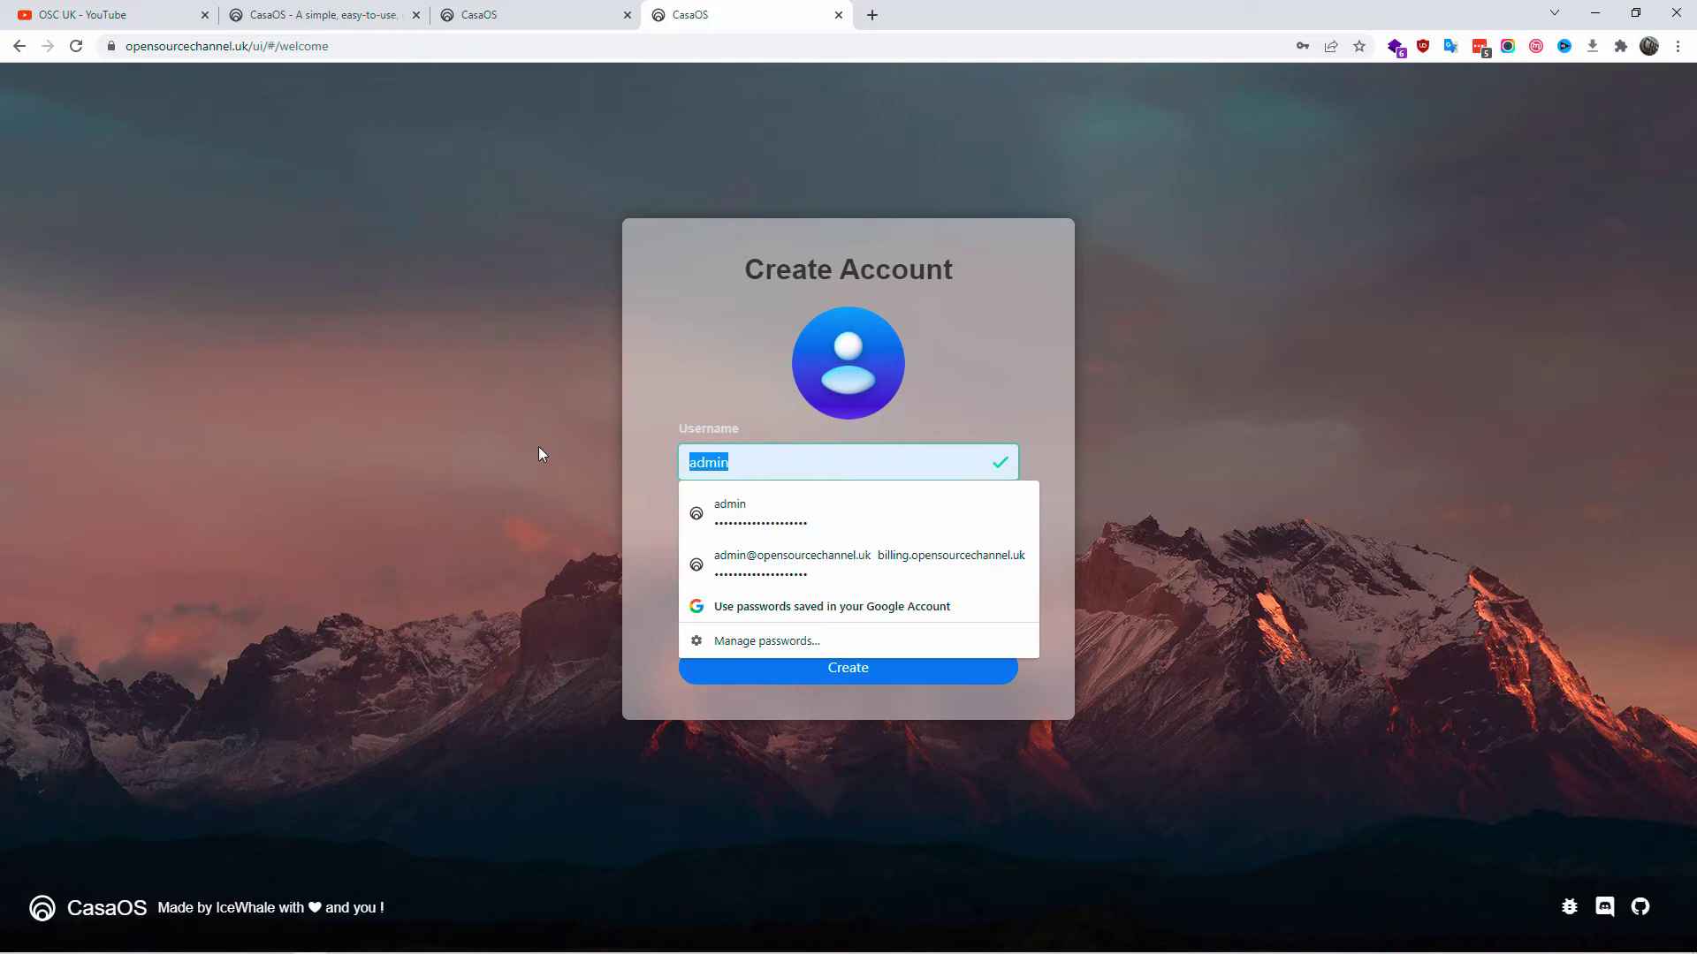
pyautogui.write('hal')
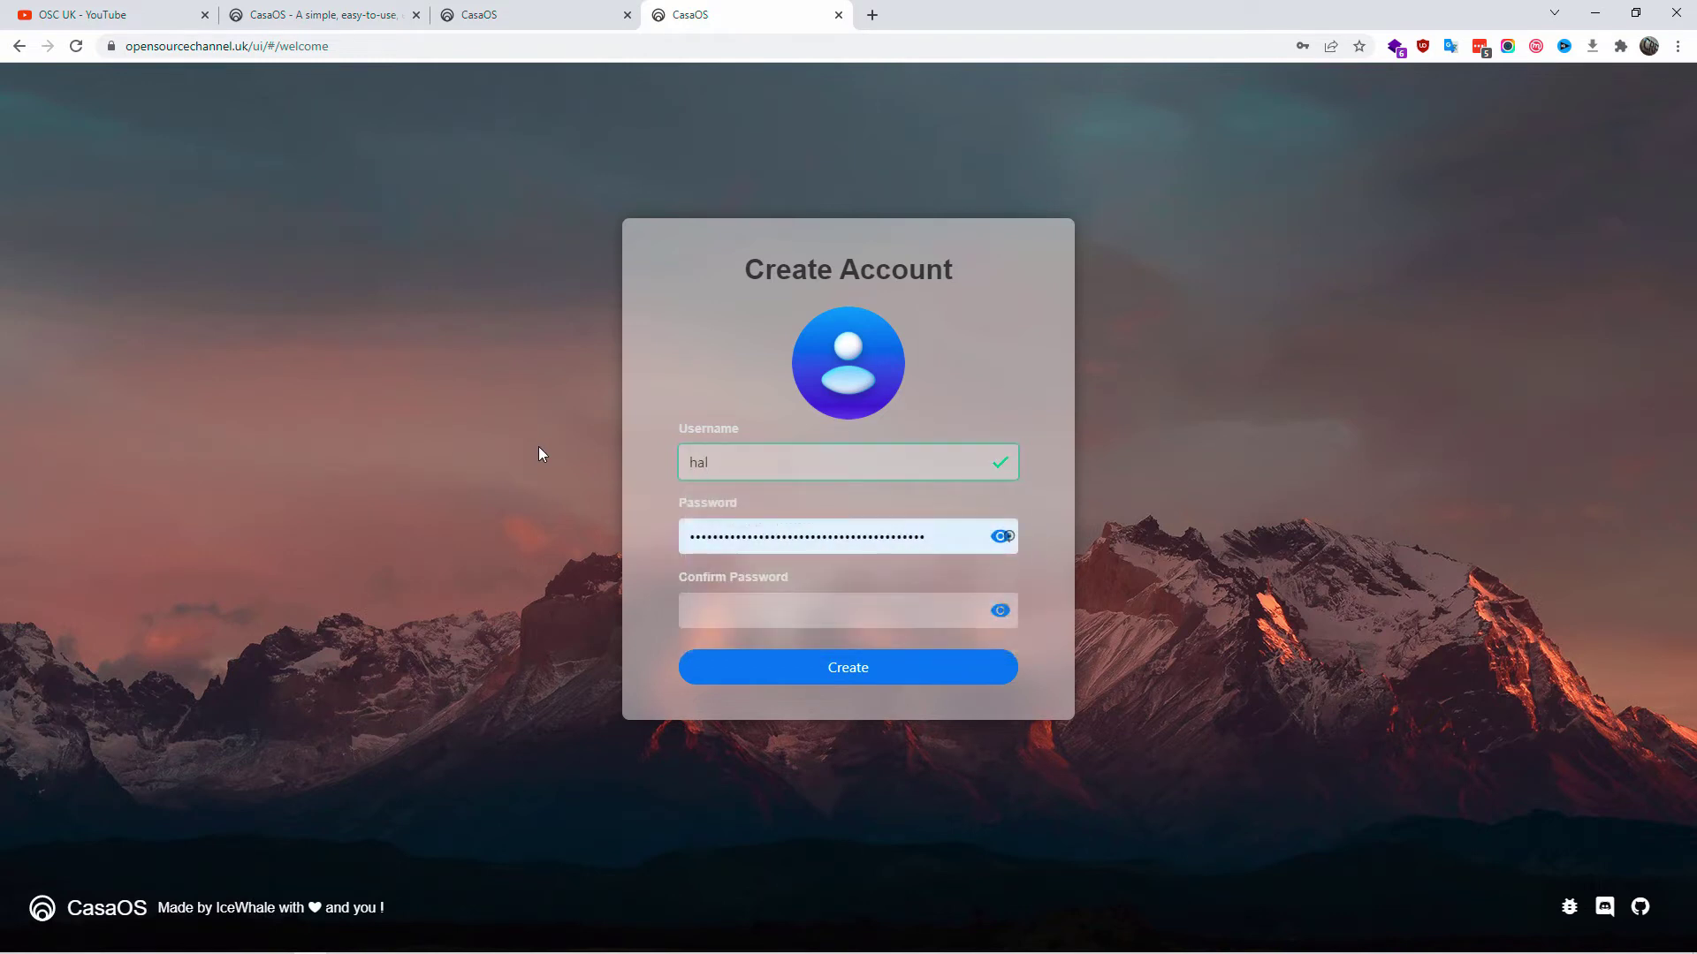
pyautogui.press('Tab')
pyautogui.write('ca')
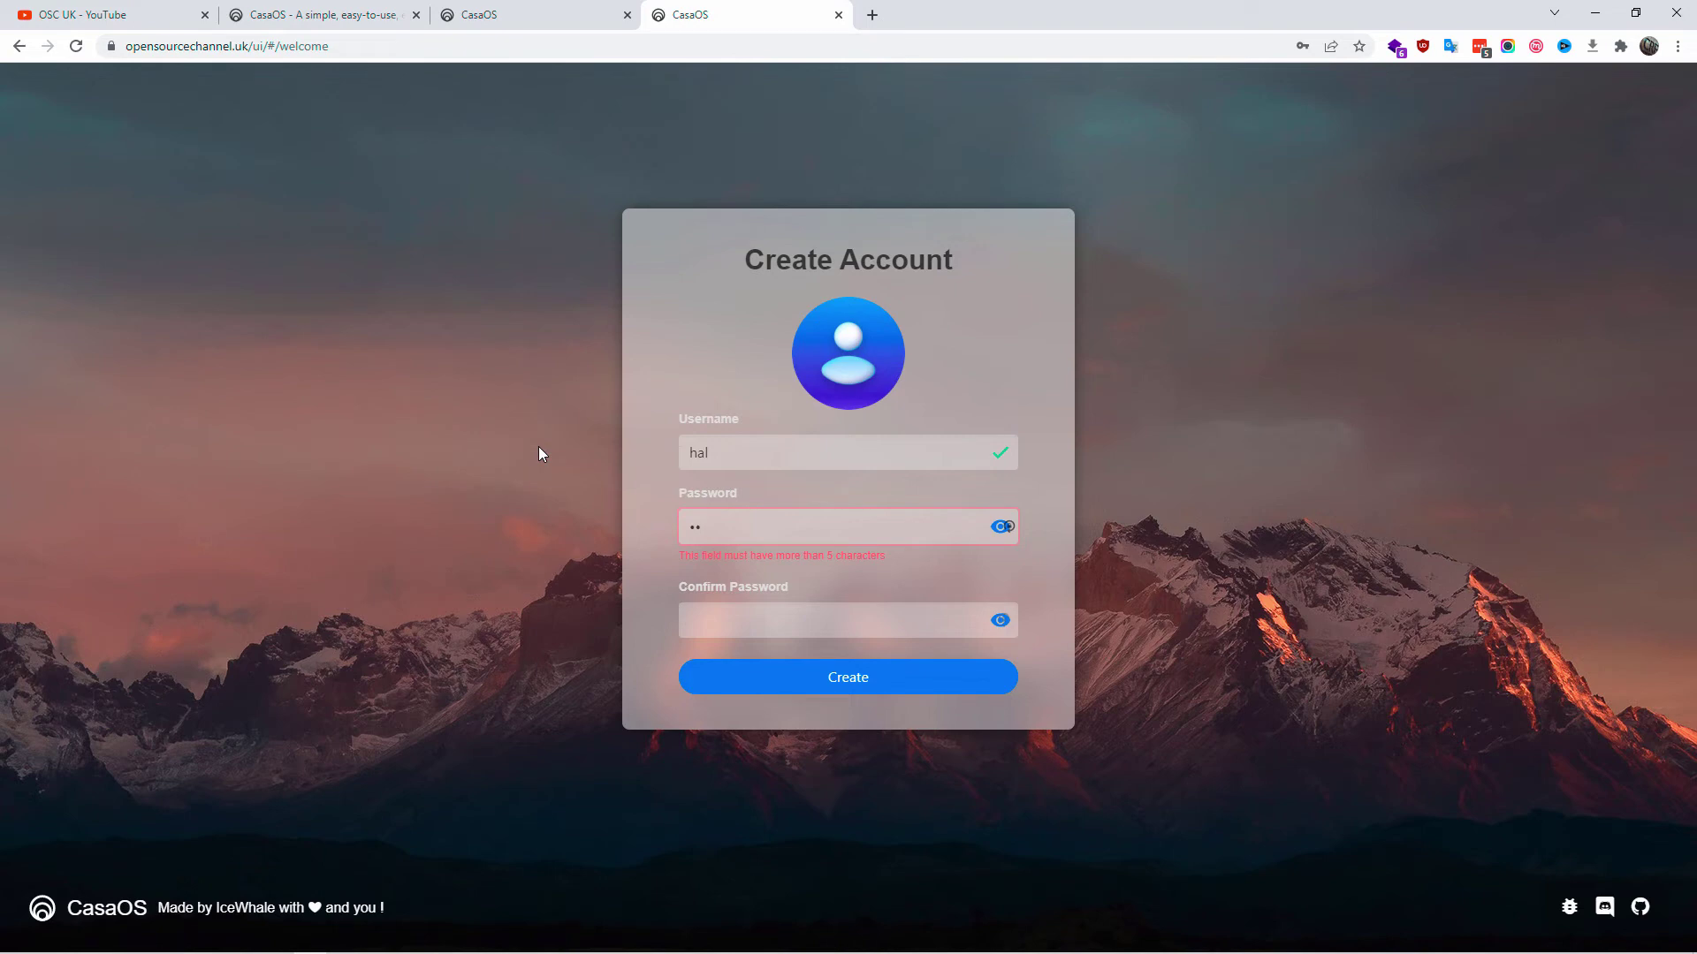
pyautogui.write('saos1234')
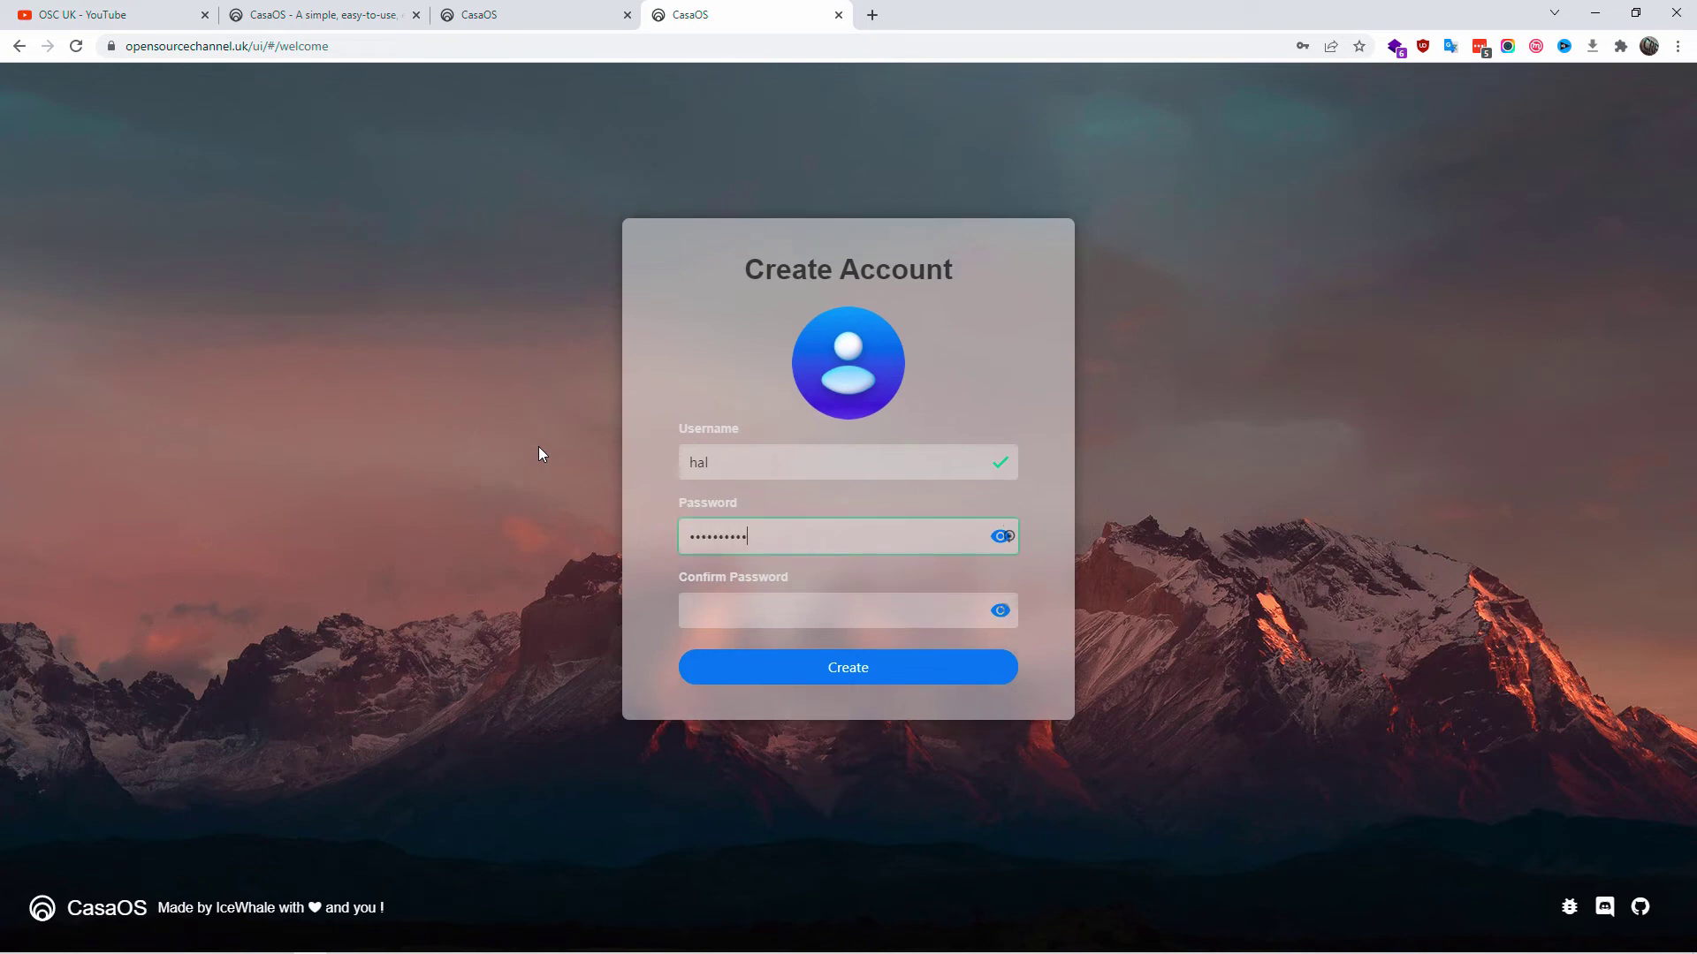
pyautogui.write('56789')
pyautogui.press('Tab')
pyautogui.hotkey('ctrl', 'v')
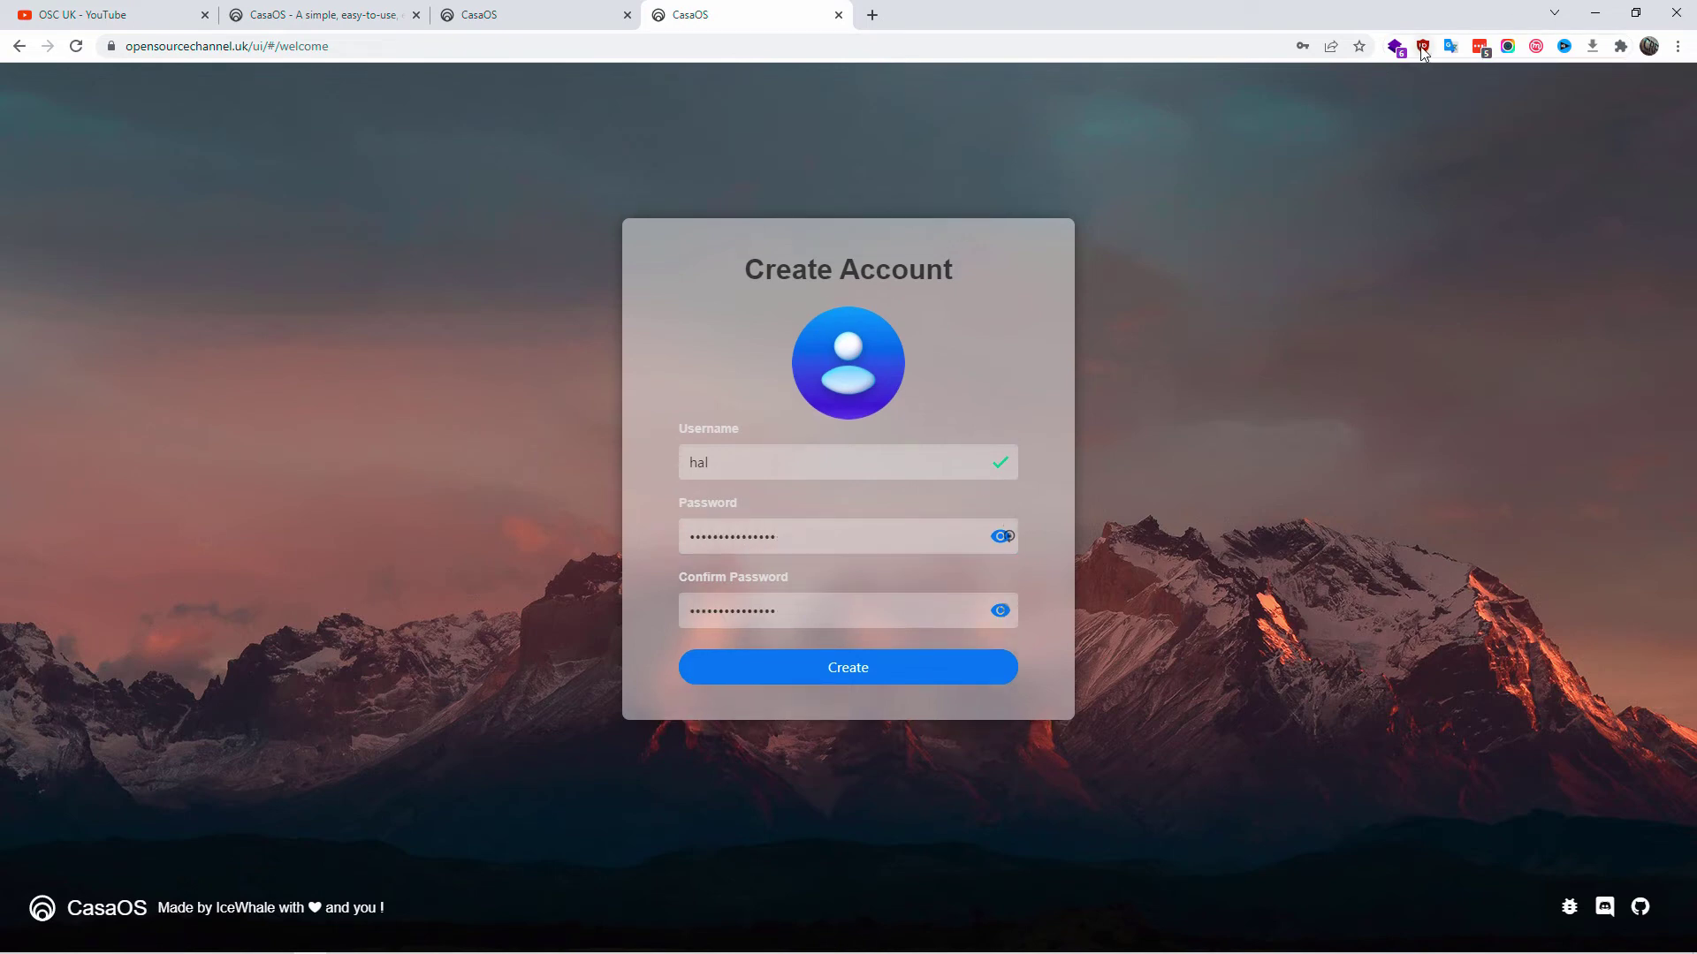
# - Disable the ad-blocker for the site, create the account, and close the old IP-address tab
pyautogui.click(1423, 48)
pyautogui.click(1318, 106)
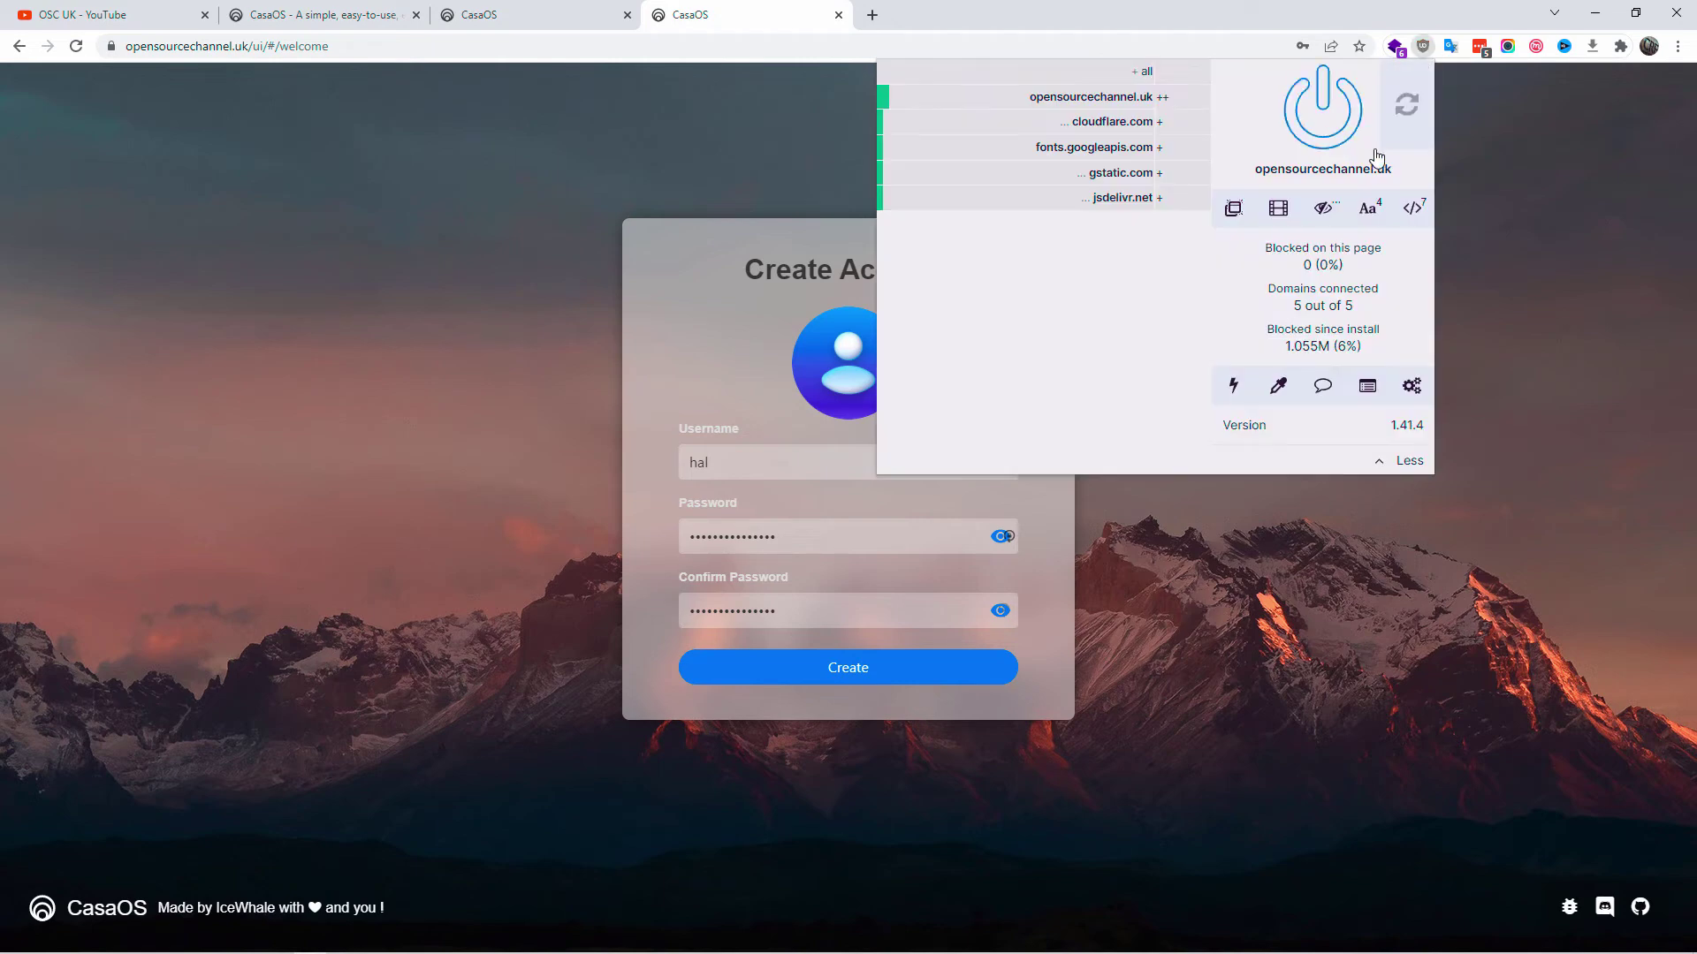
pyautogui.click(1522, 497)
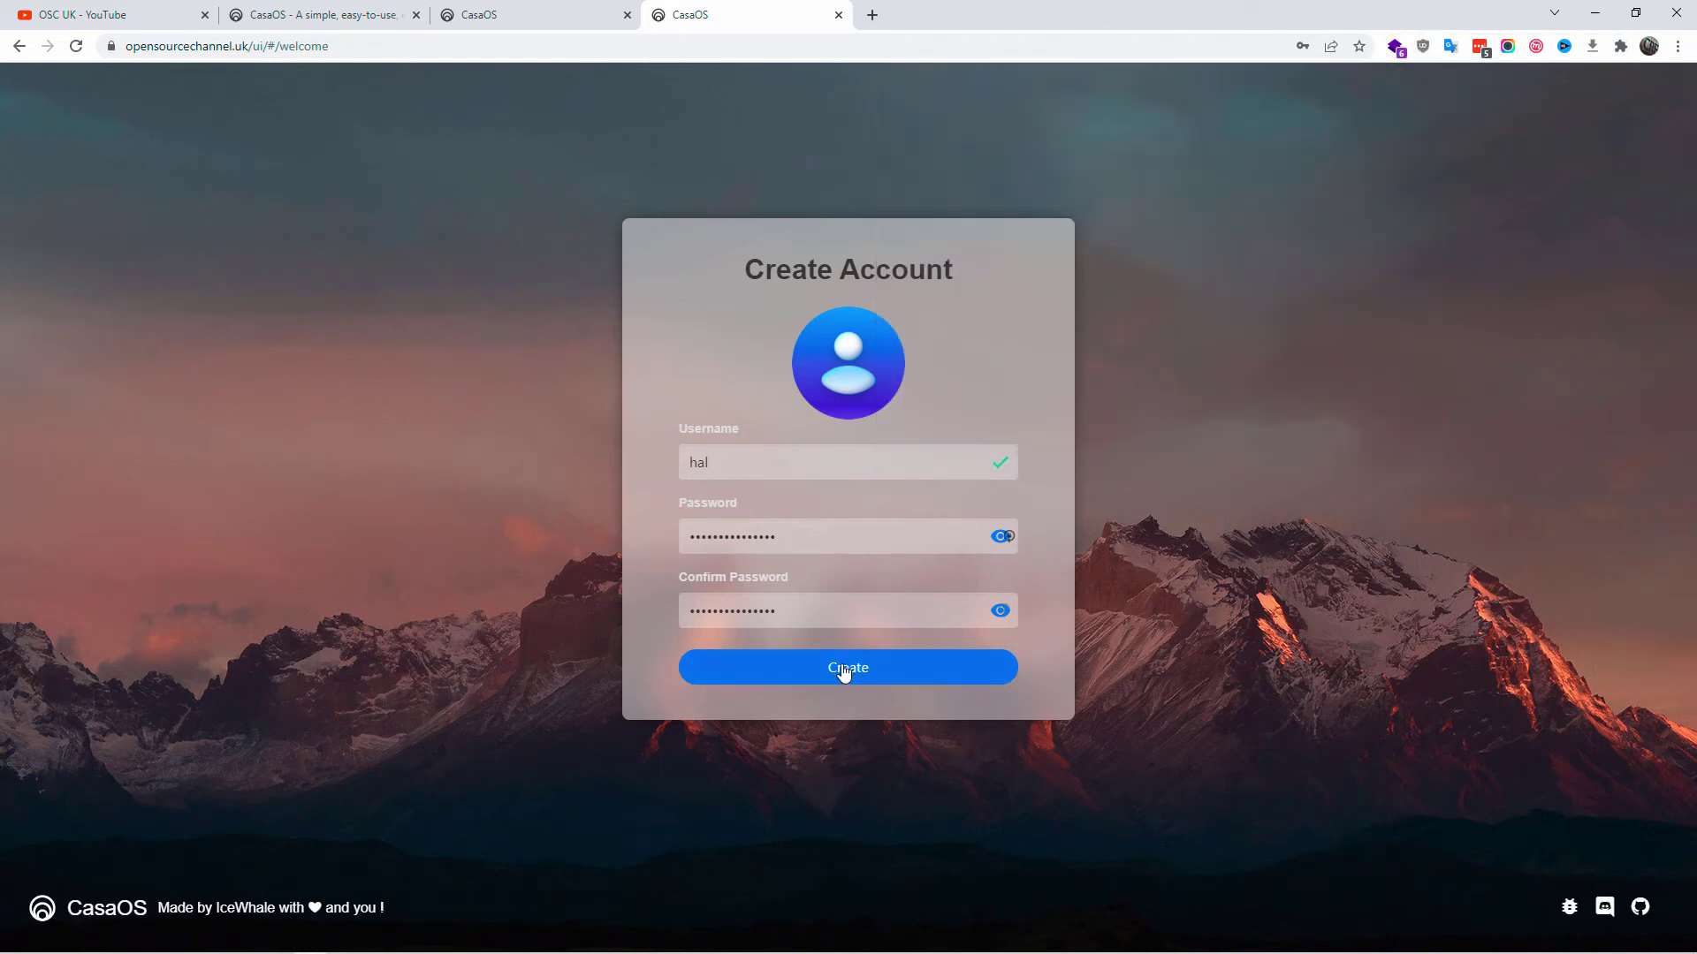
pyautogui.click(879, 673)
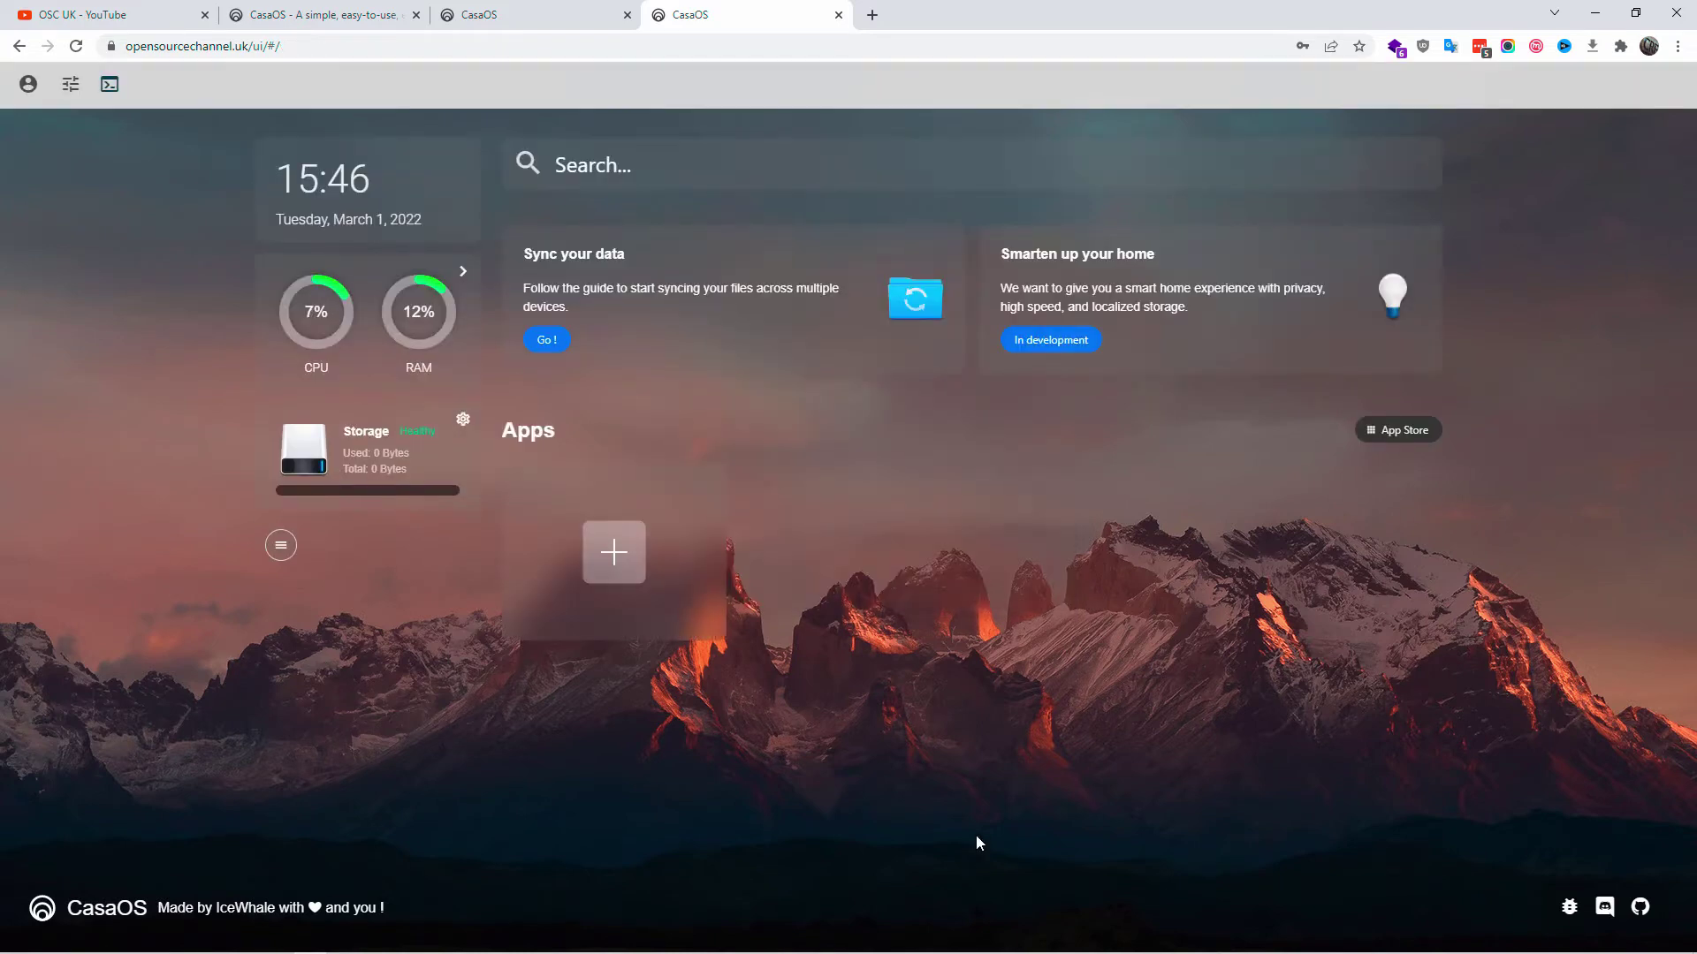
pyautogui.click(478, 13)
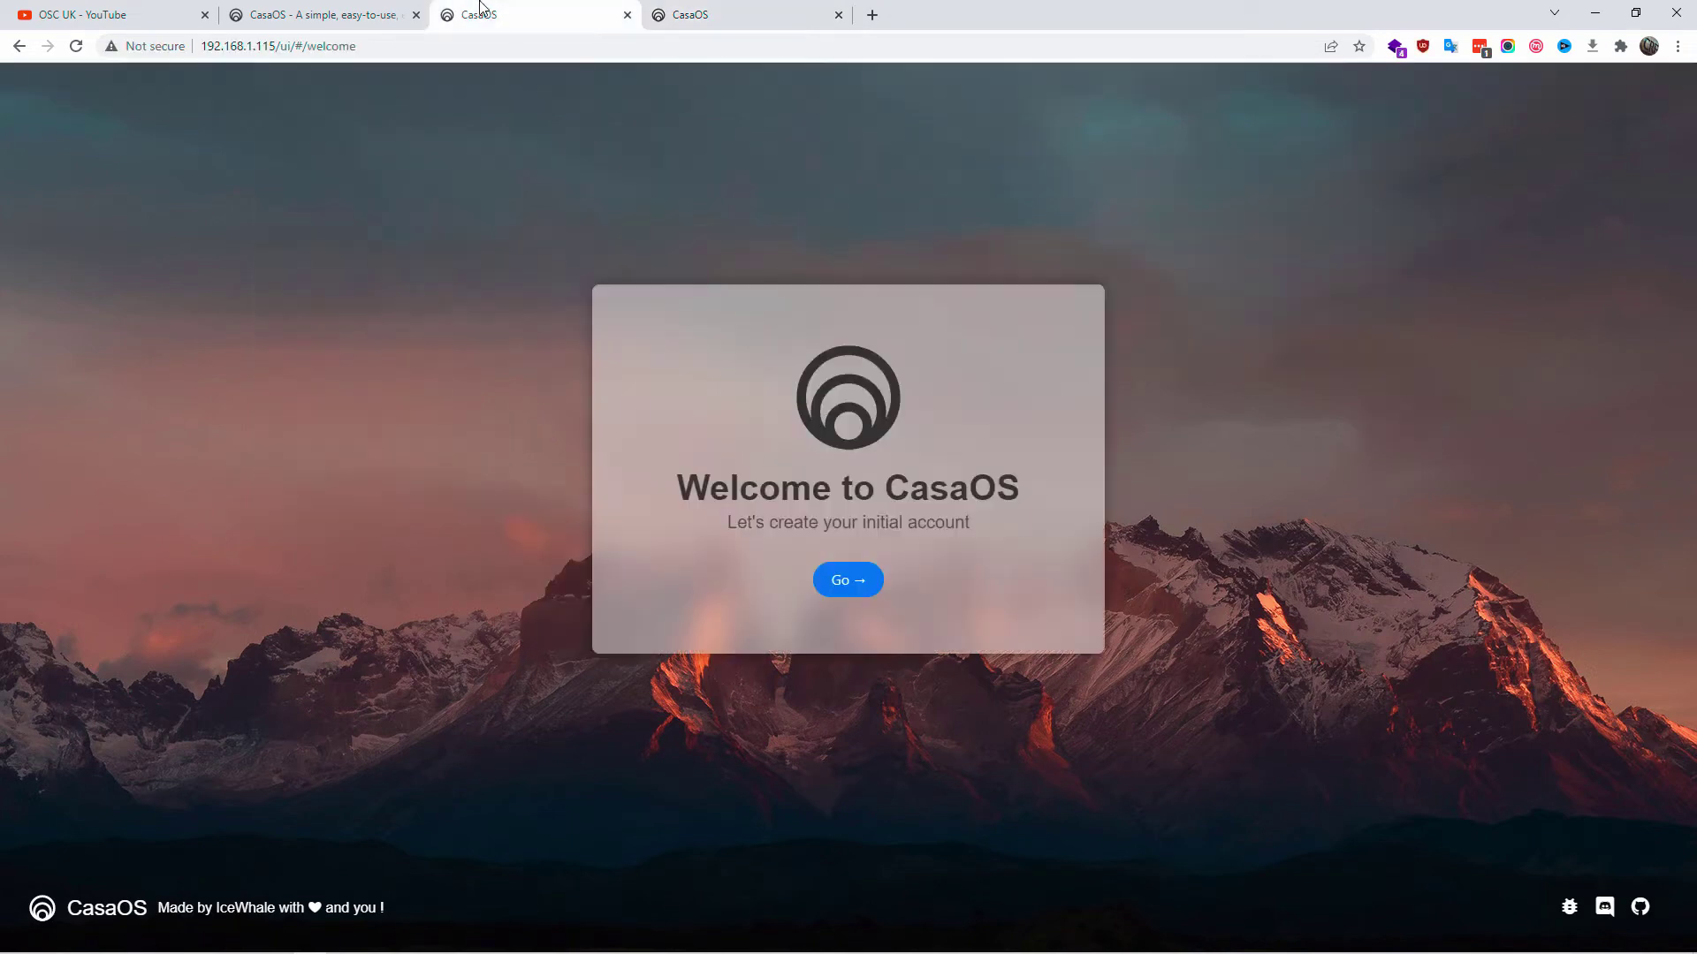
pyautogui.click(628, 14)
pyautogui.click(253, 45)
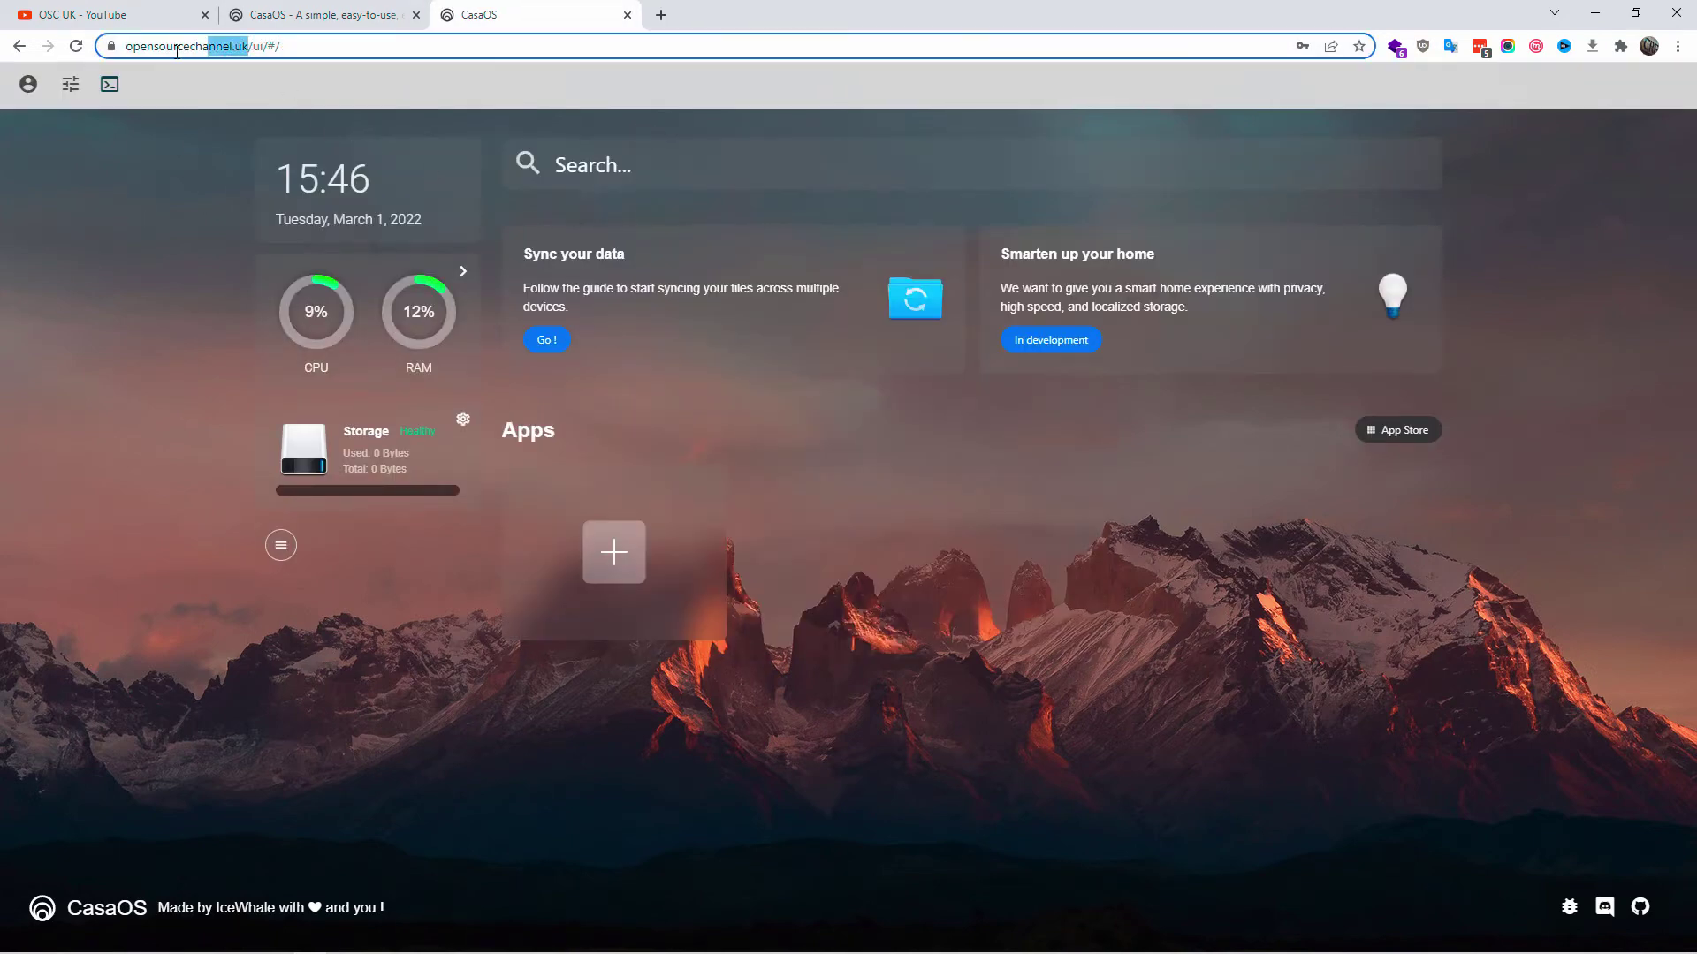
pyautogui.click(156, 273)
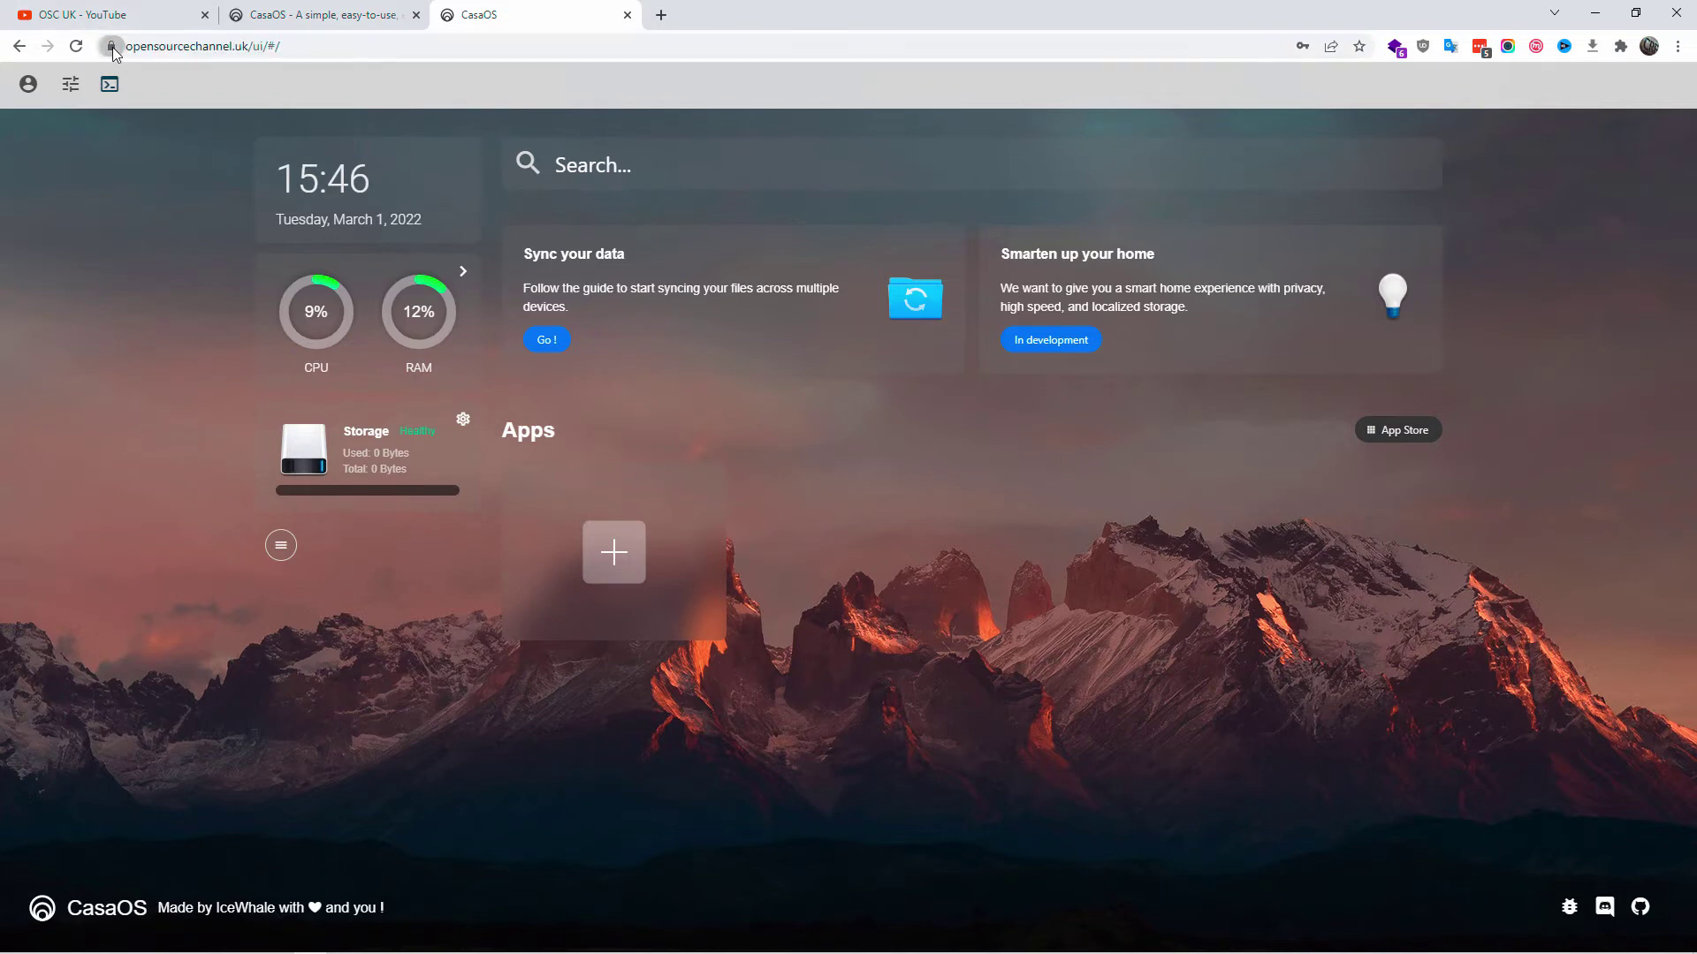
pyautogui.click(112, 47)
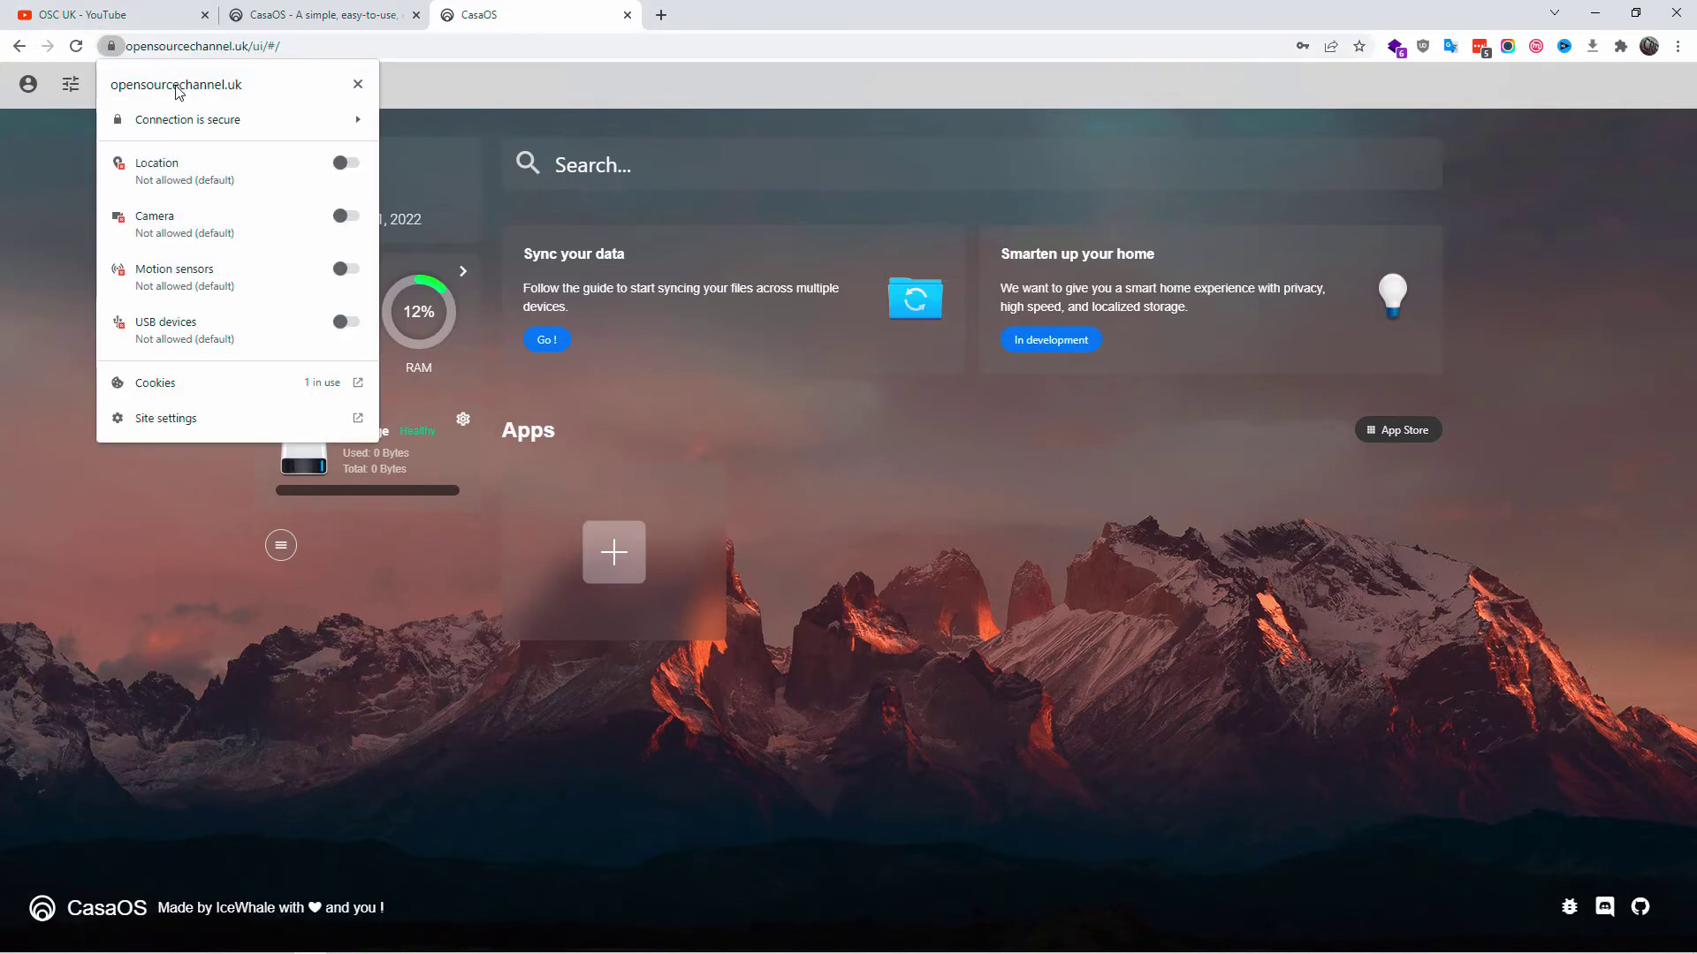
pyautogui.click(303, 125)
pyautogui.click(206, 244)
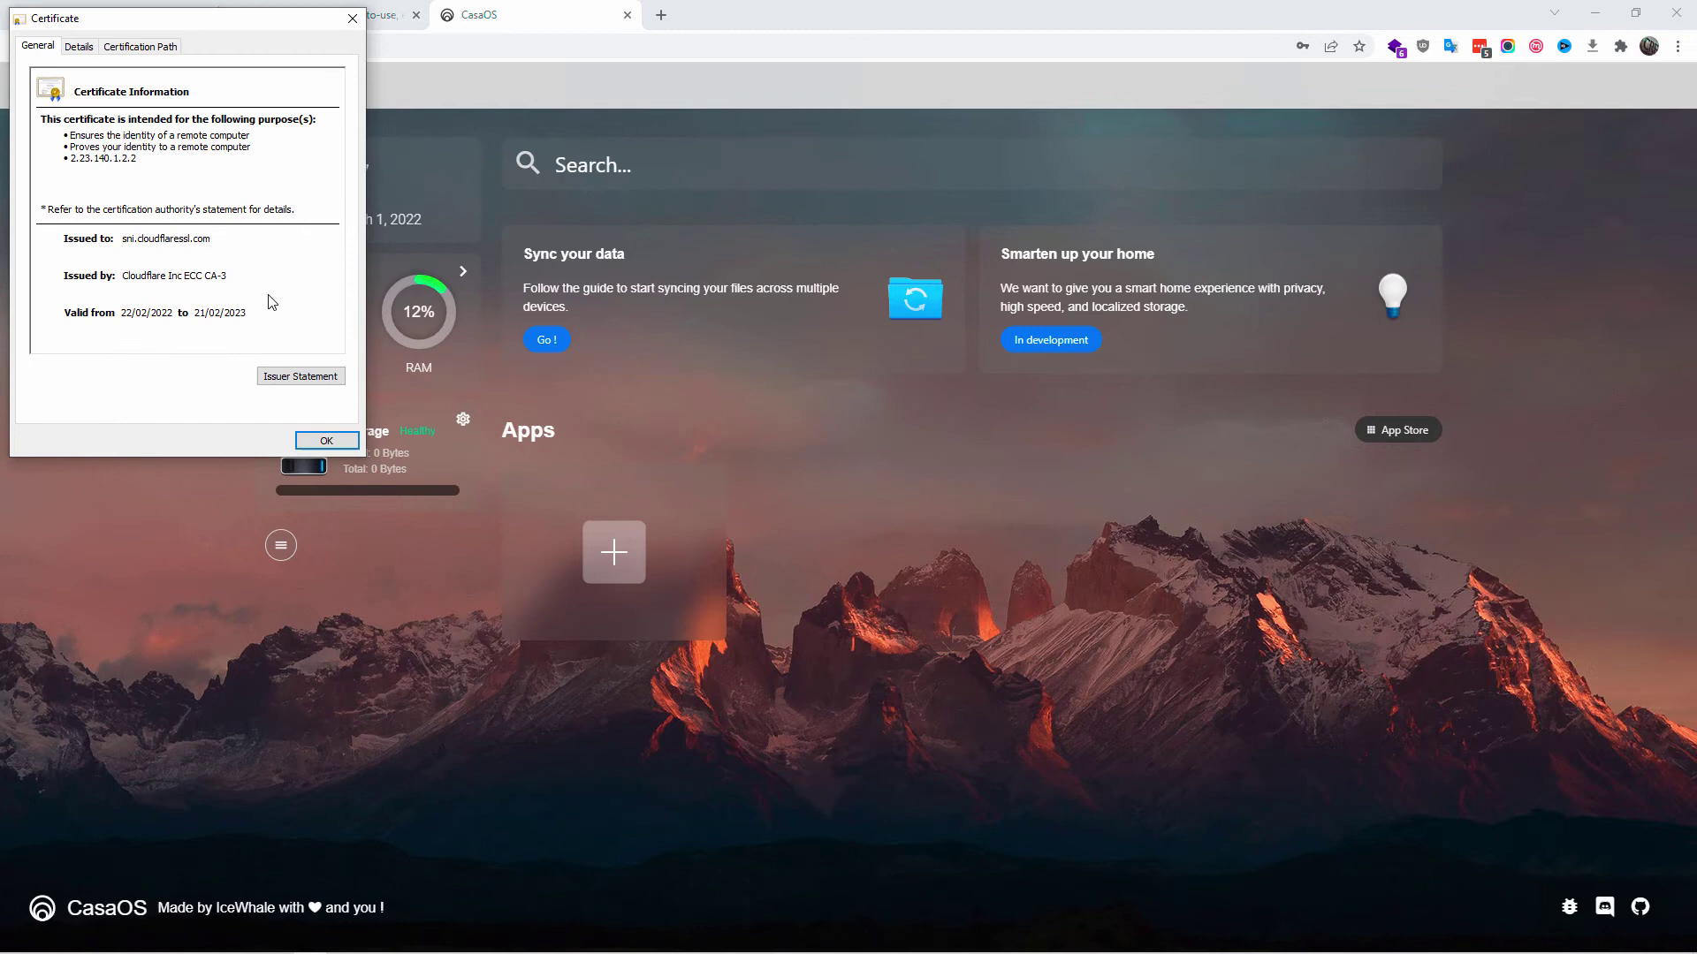
pyautogui.press('Tab')
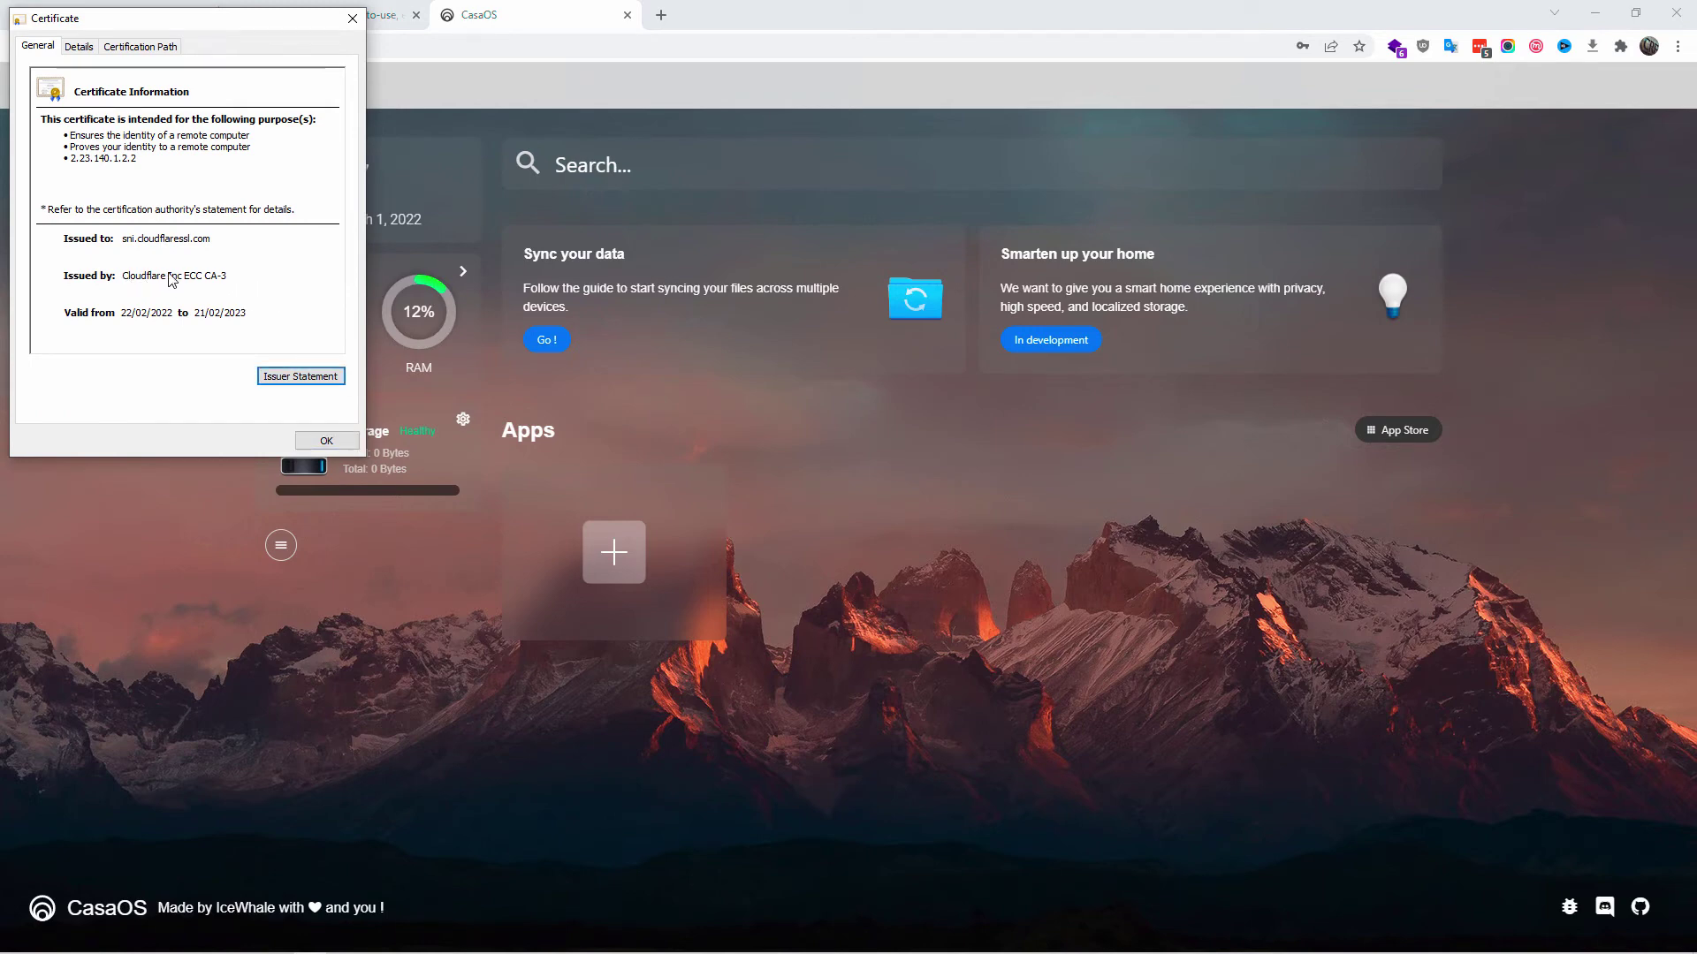
pyautogui.click(326, 440)
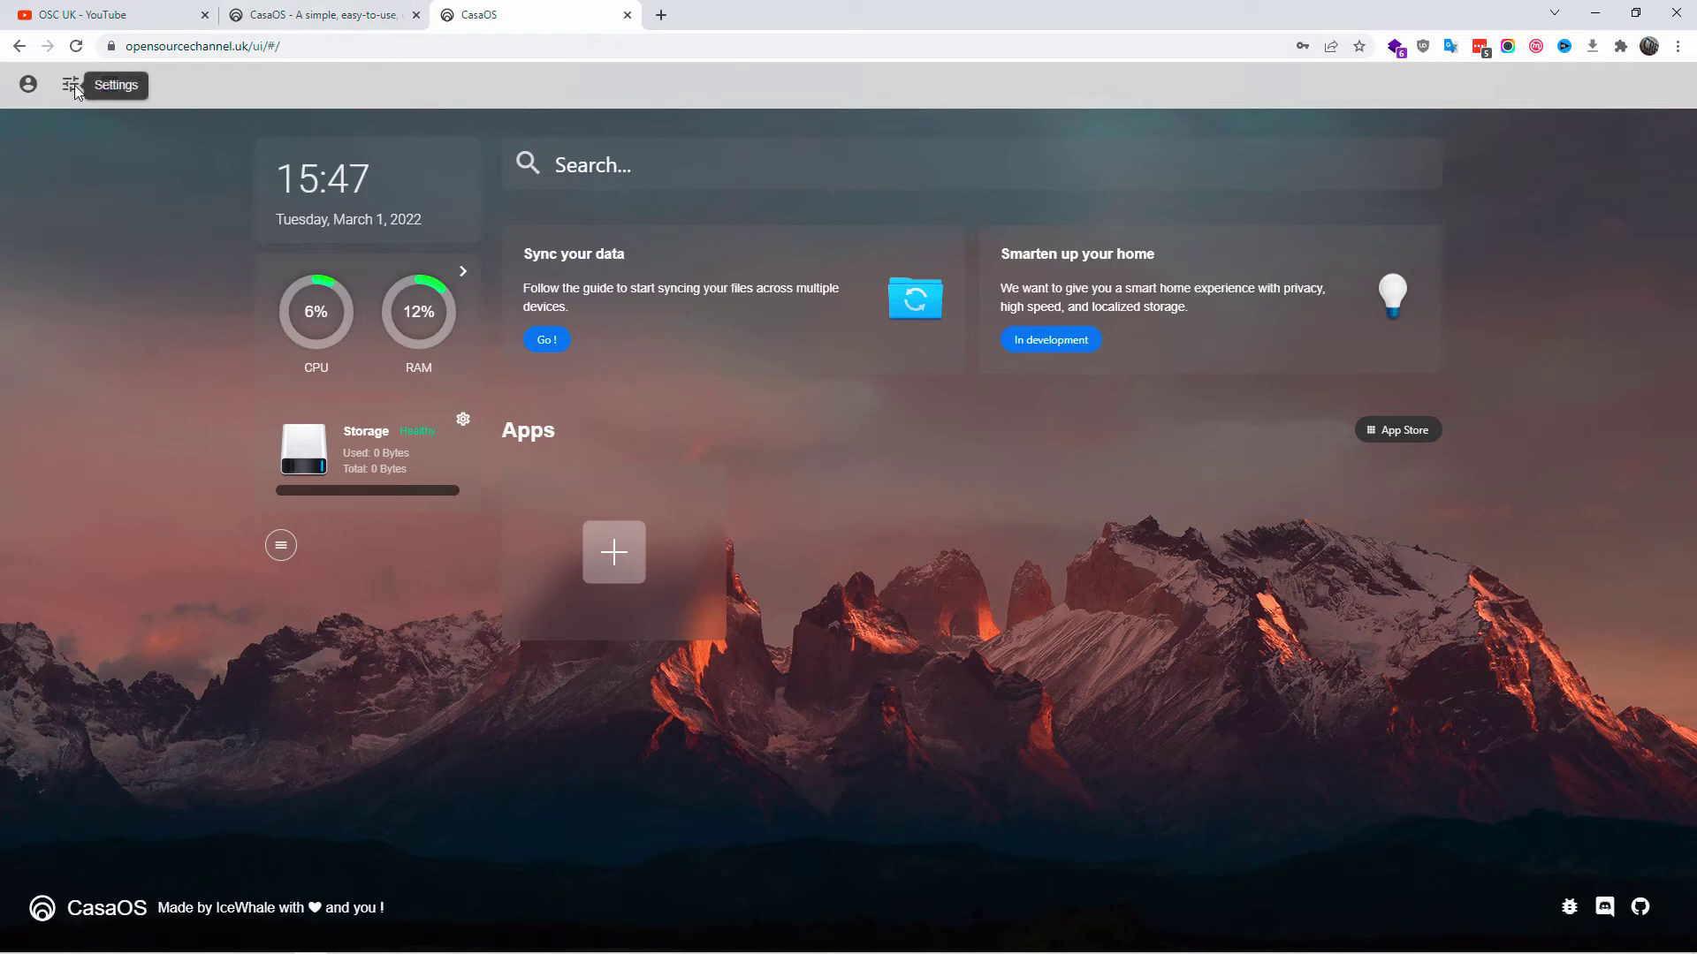
# - In dashboard settings, keep DuckDuckGo as search engine and set the language to English
pyautogui.click(28, 84)
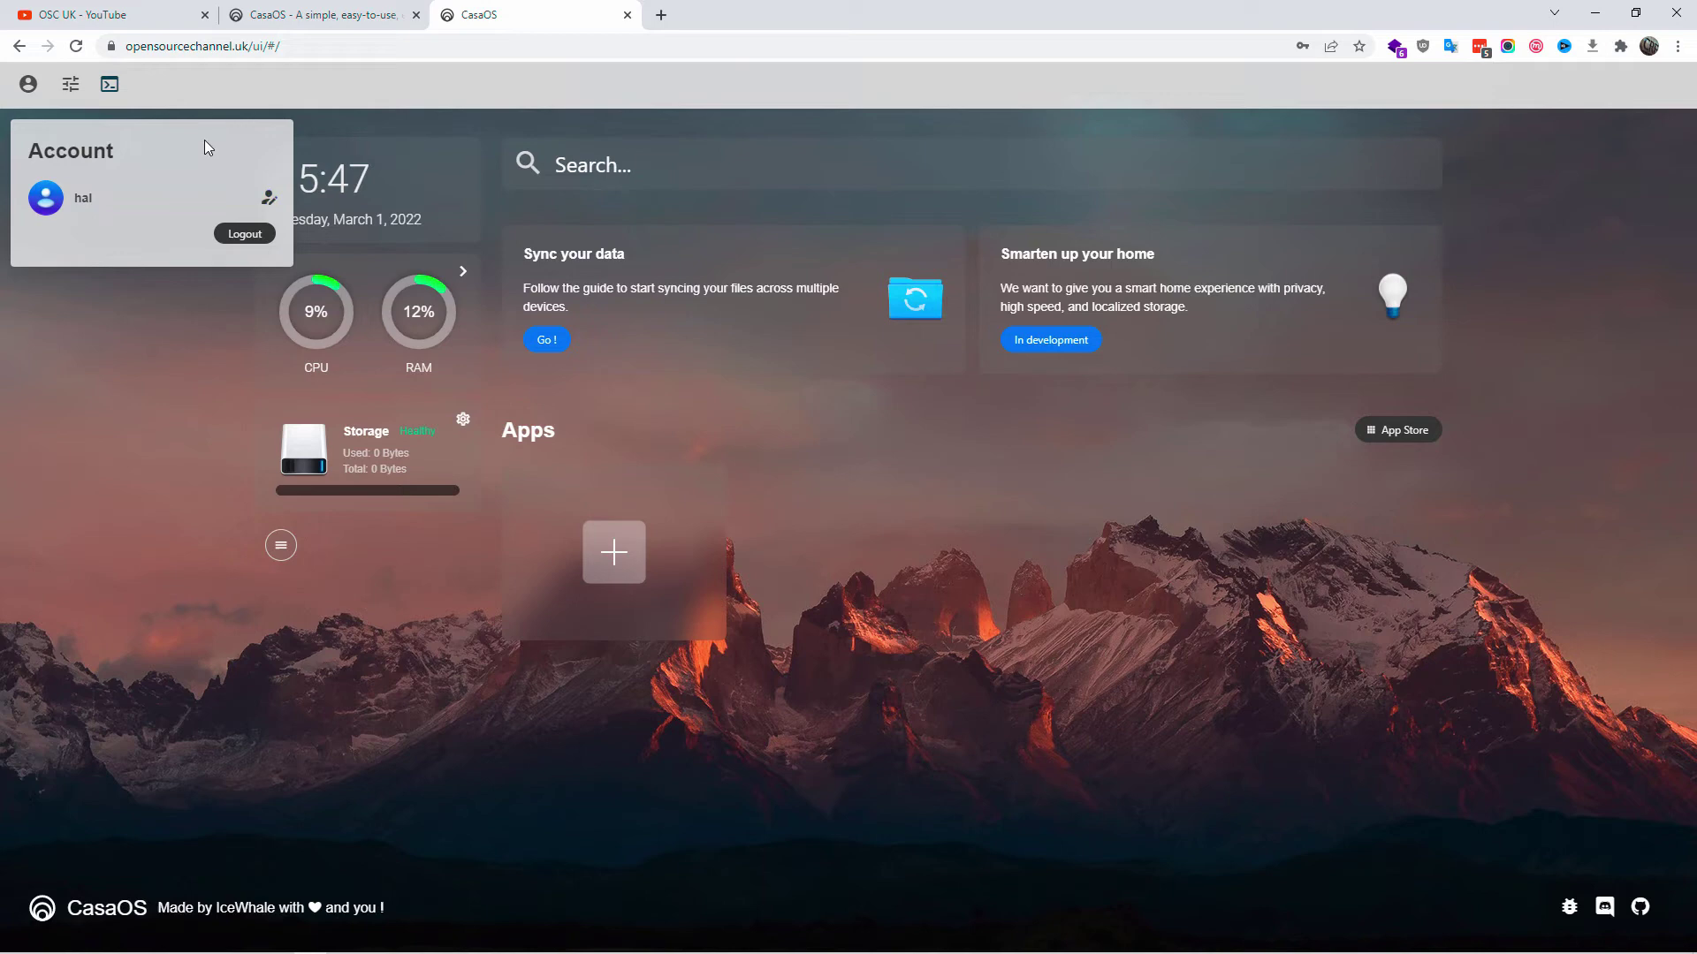
pyautogui.click(71, 84)
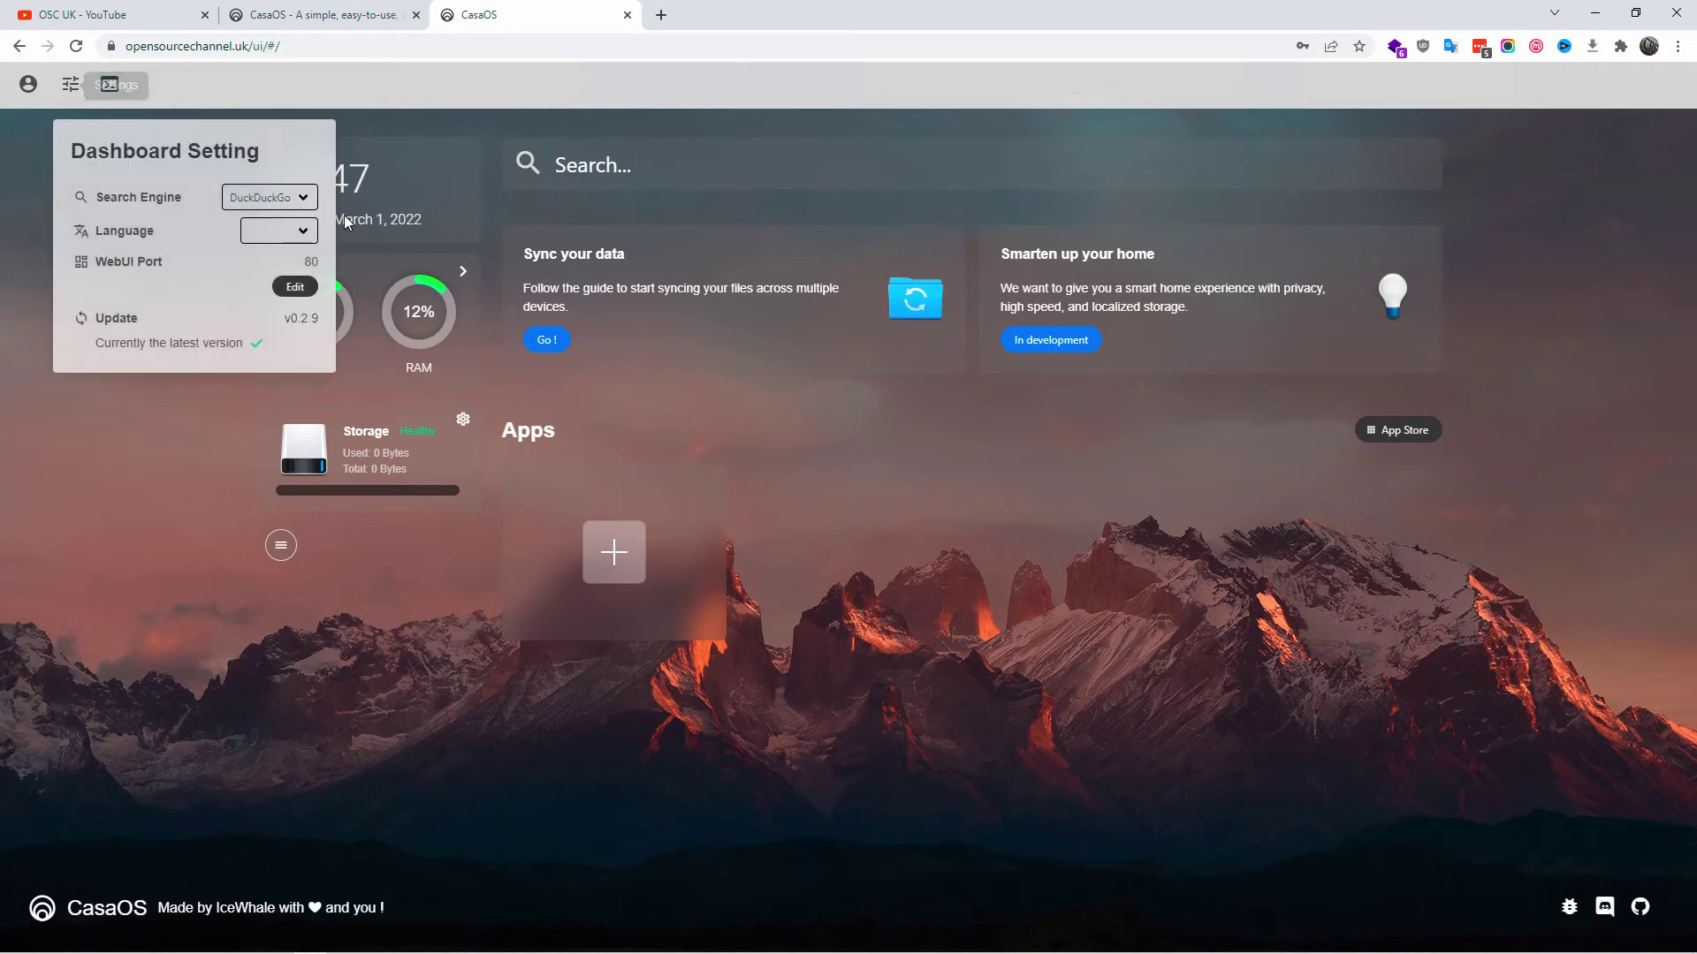
pyautogui.click(270, 198)
pyautogui.click(243, 219)
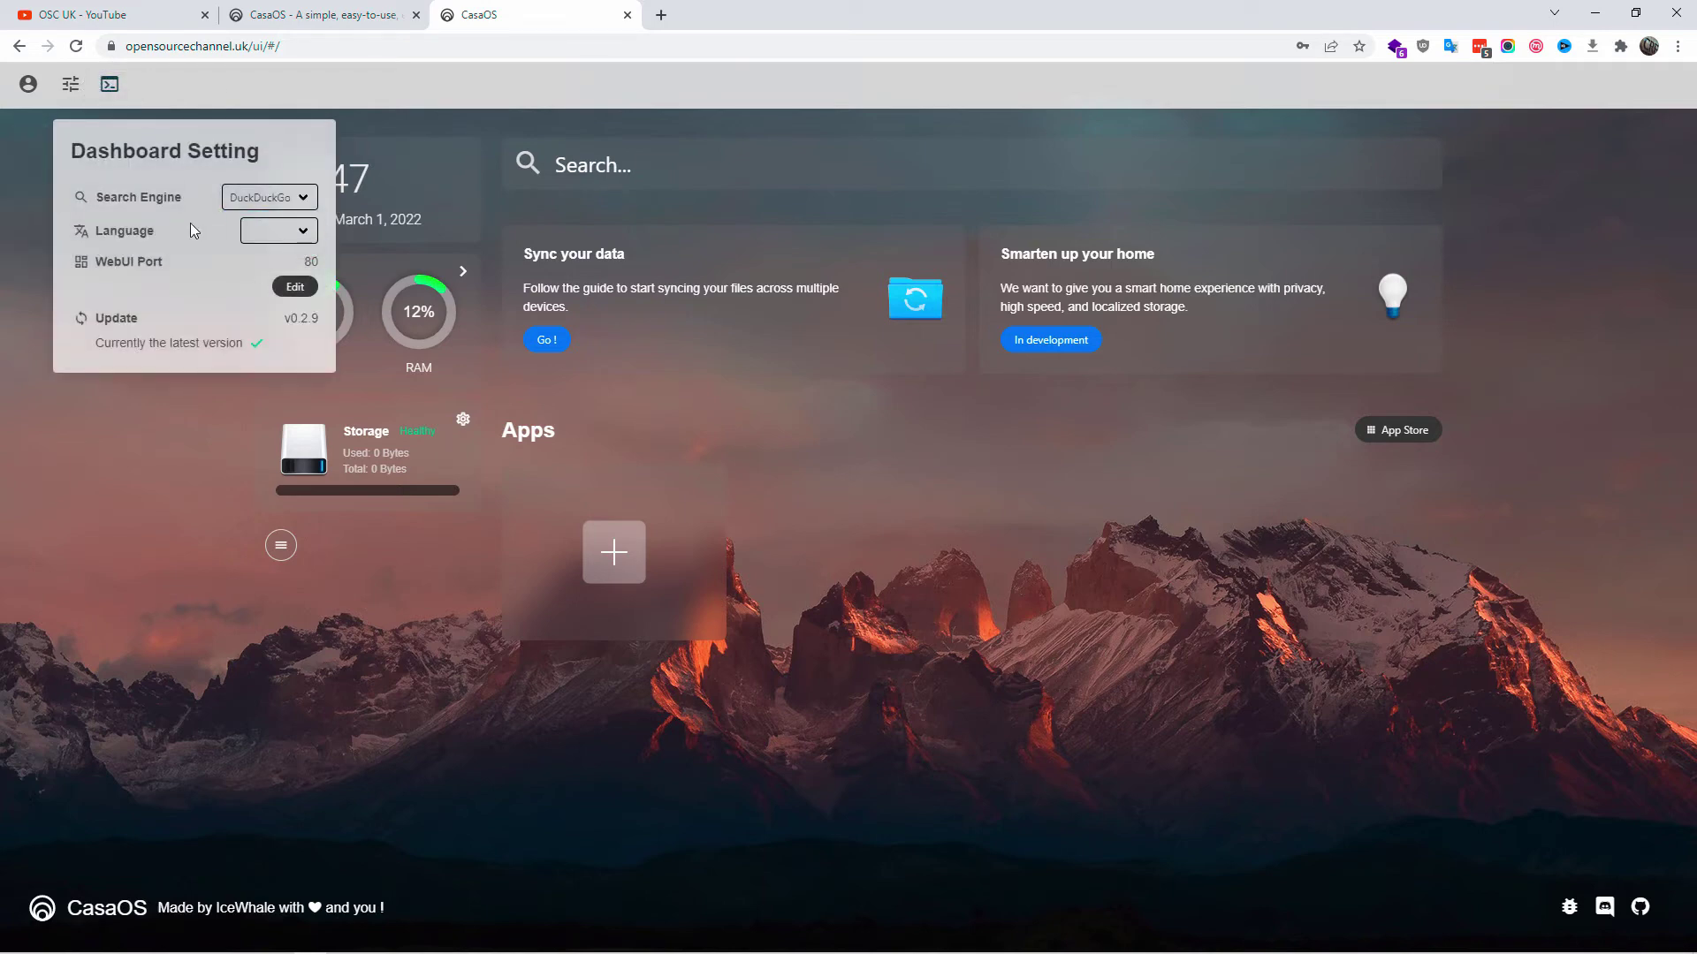
pyautogui.click(300, 231)
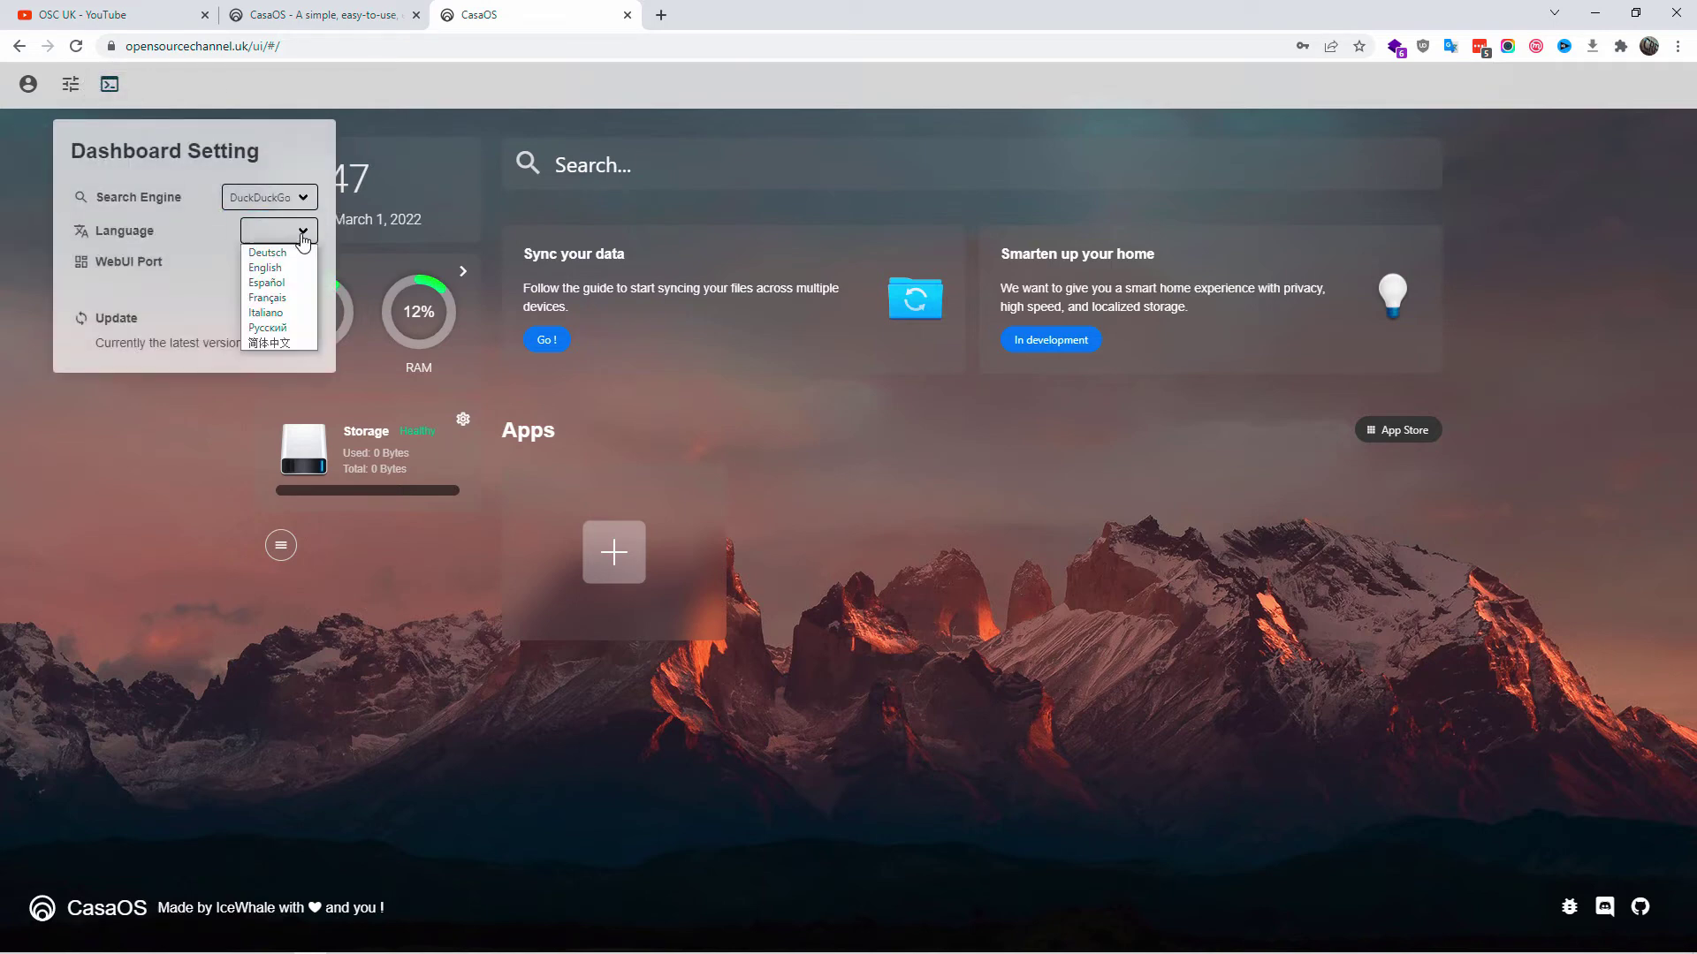
pyautogui.click(275, 269)
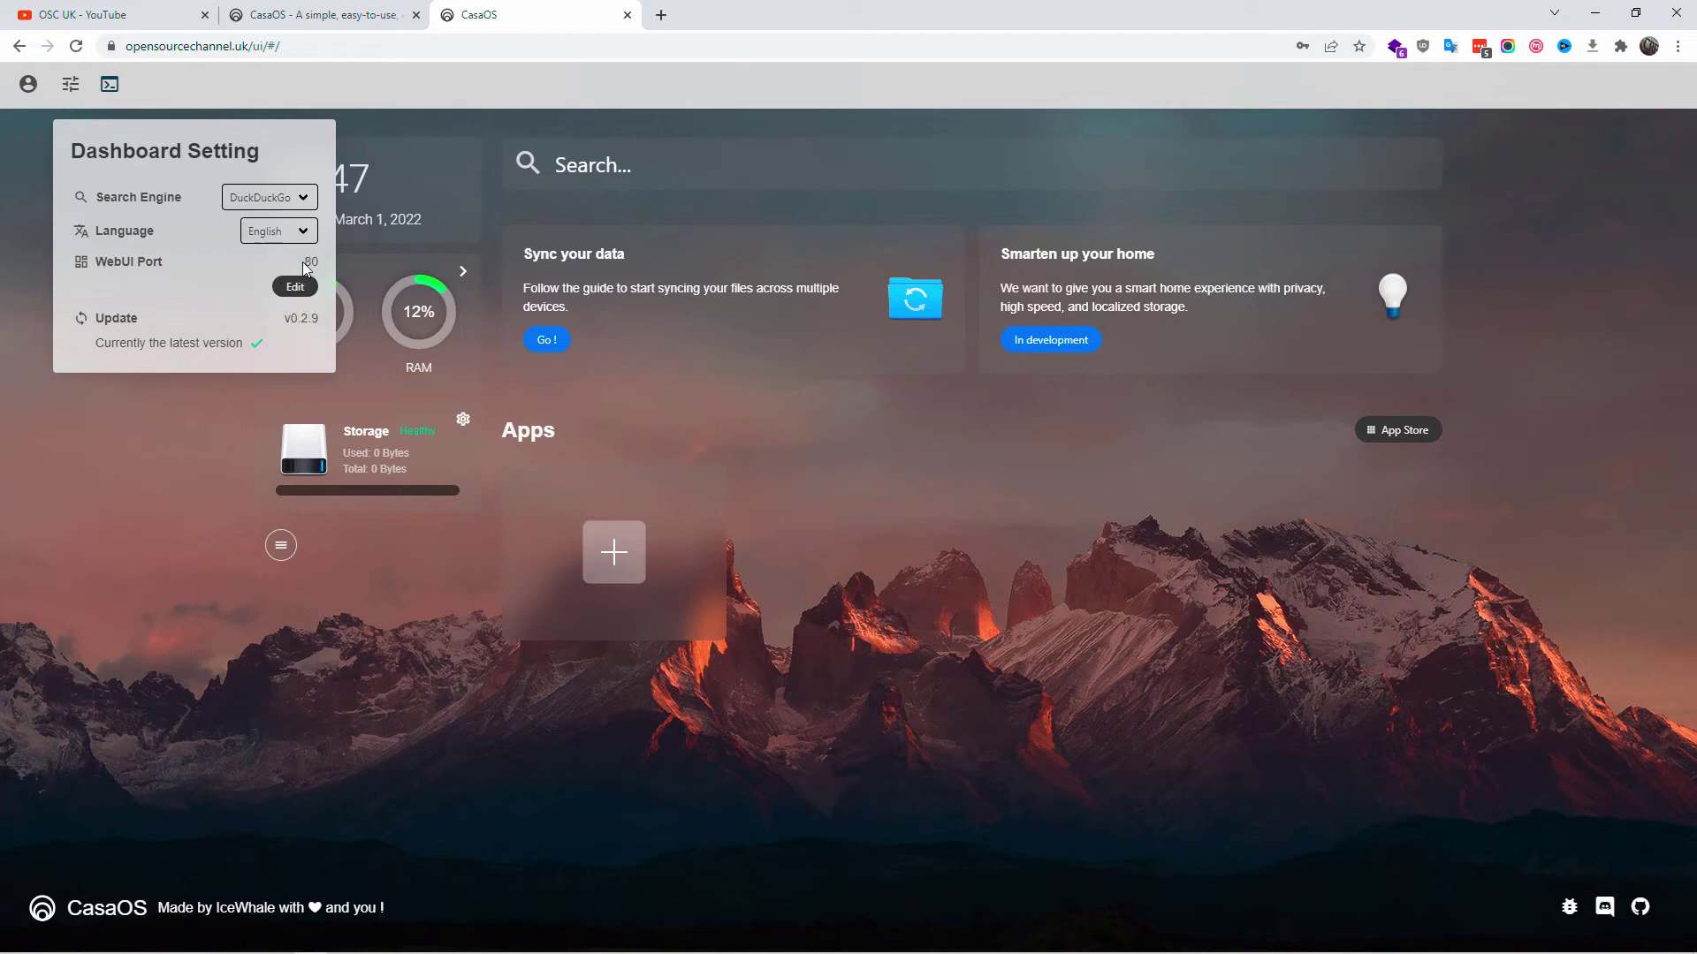
# - Leave the WebUI port at 80, then check the current-version update note in settings
pyautogui.click(292, 291)
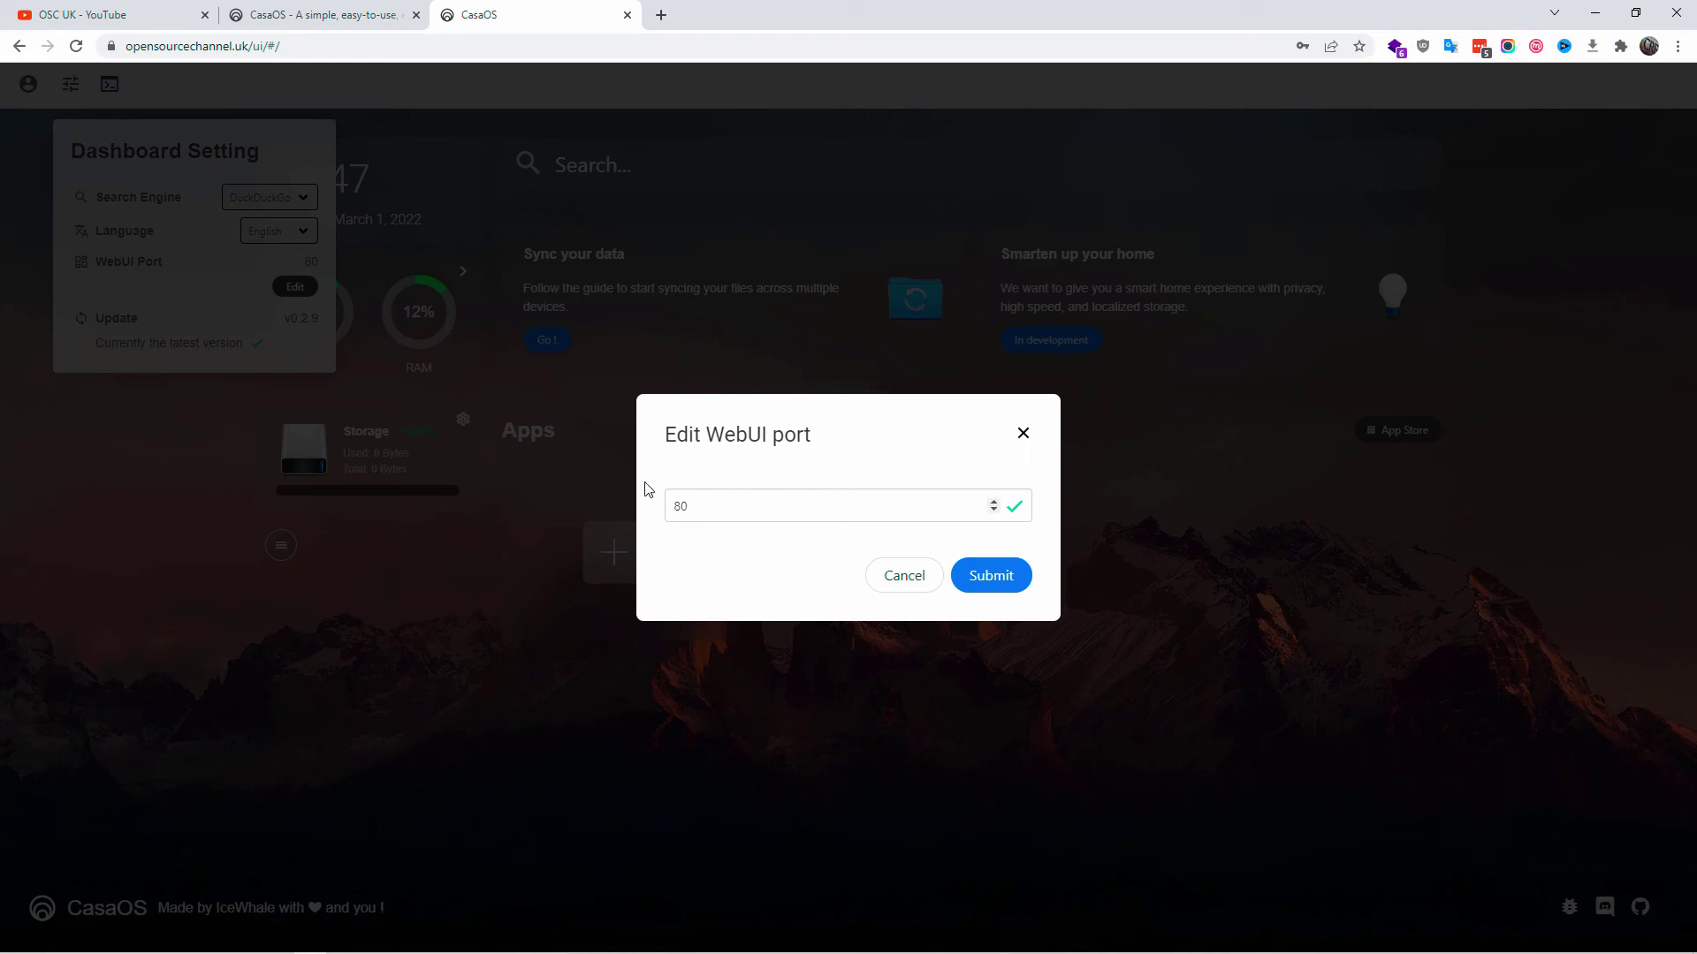
pyautogui.click(919, 578)
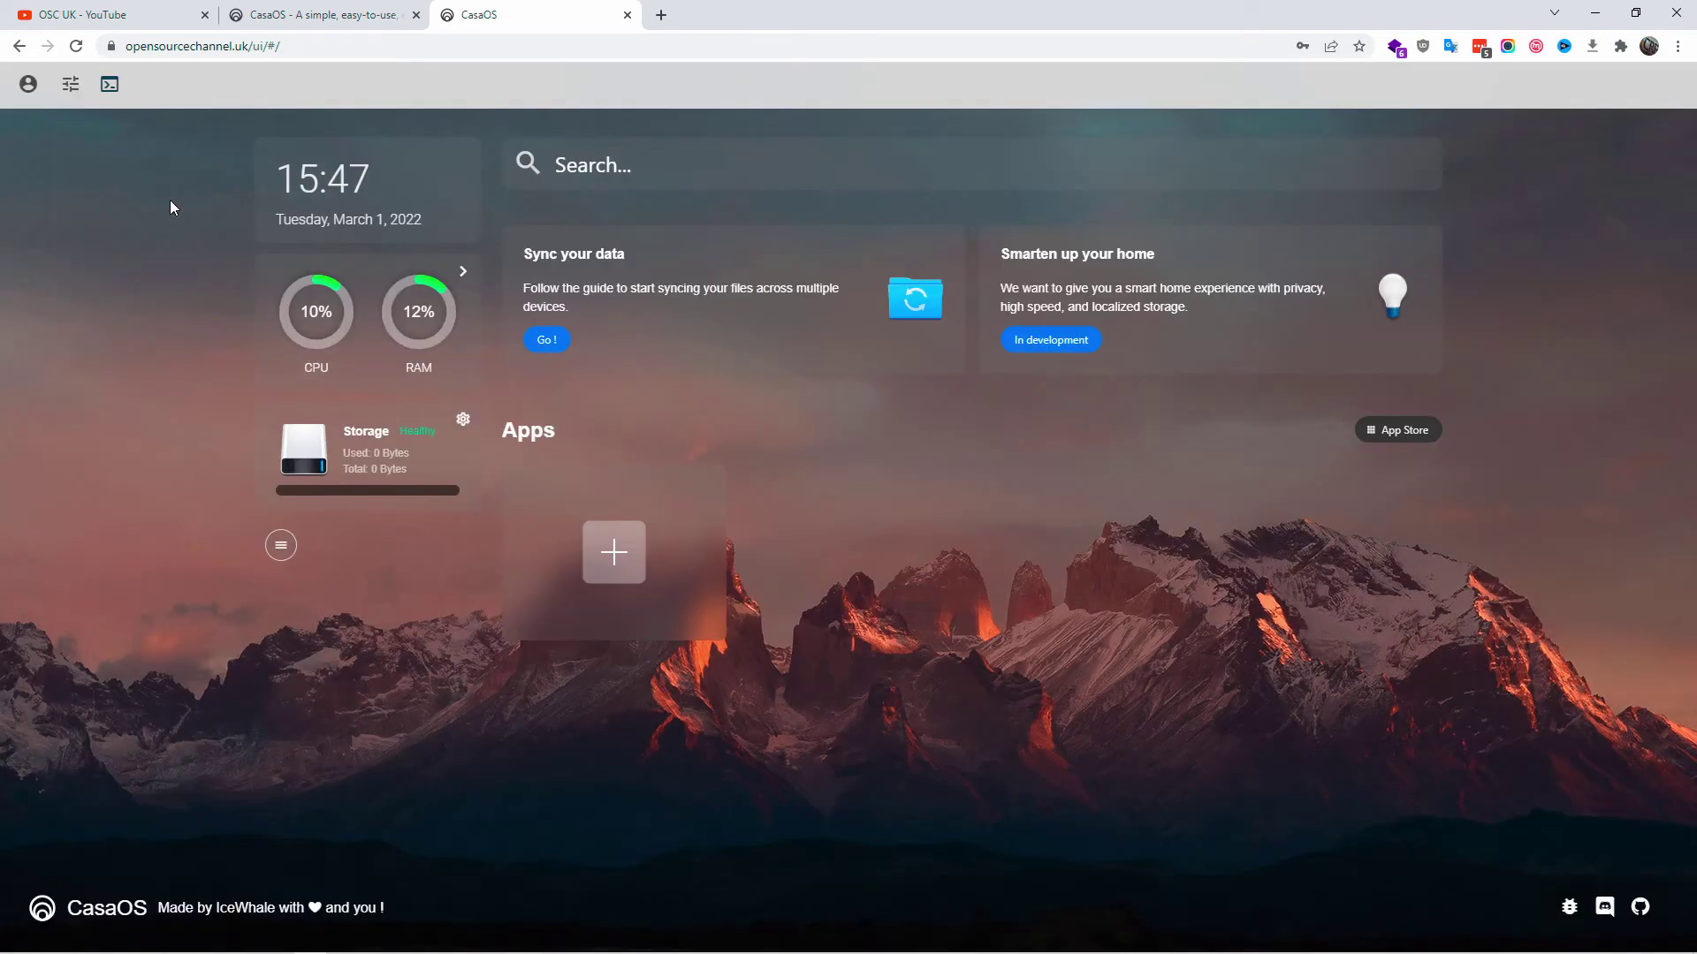
pyautogui.click(71, 84)
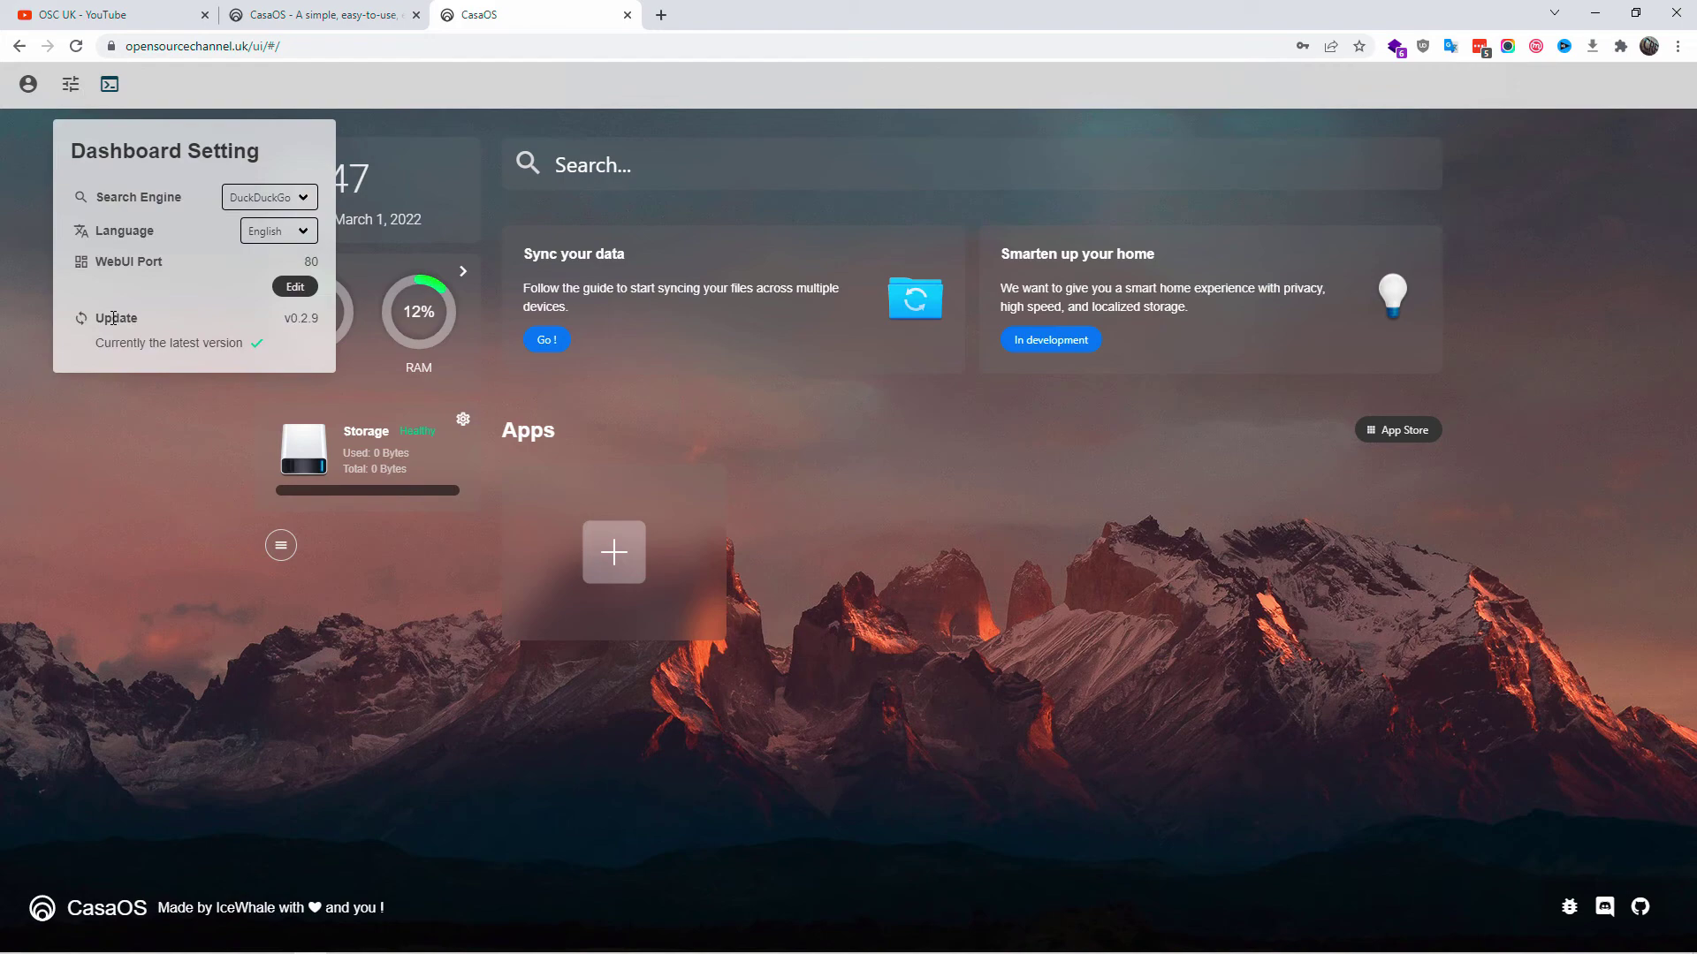
pyautogui.moveTo(105, 346); pyautogui.dragTo(190, 346)
# - Browse the Terminal and Logs view's disk.go error entries, then close it
pyautogui.click(109, 84)
pyautogui.click(607, 172)
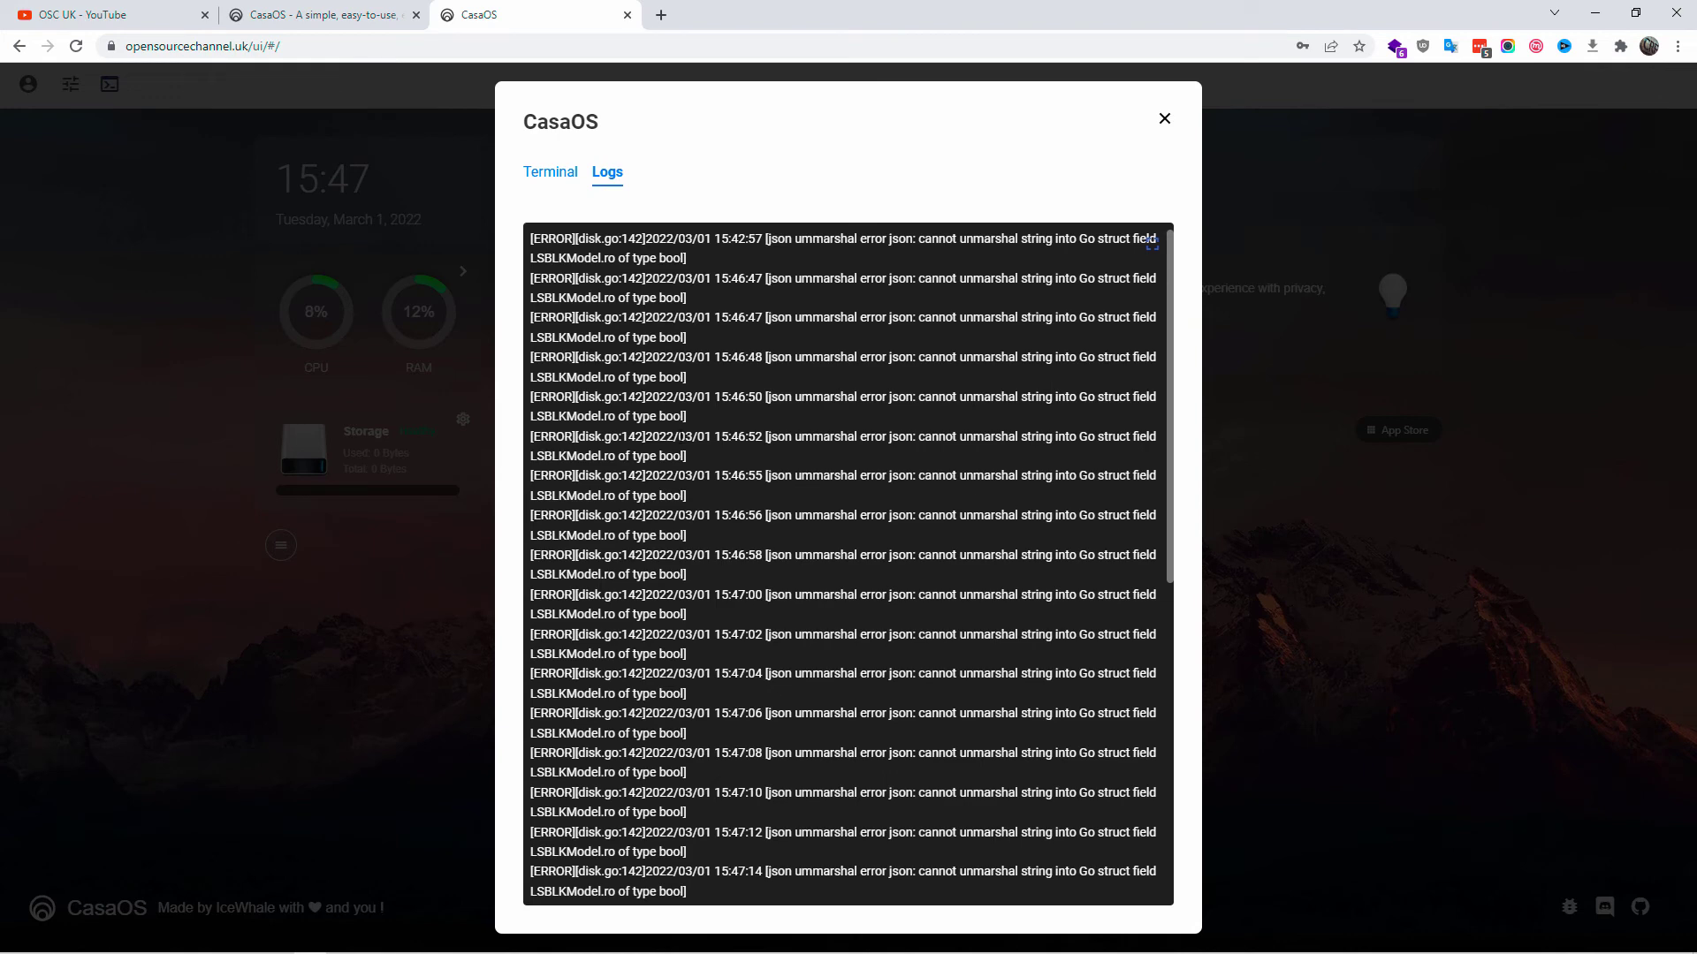
pyautogui.scroll(-7, 848, 565)
pyautogui.click(1164, 118)
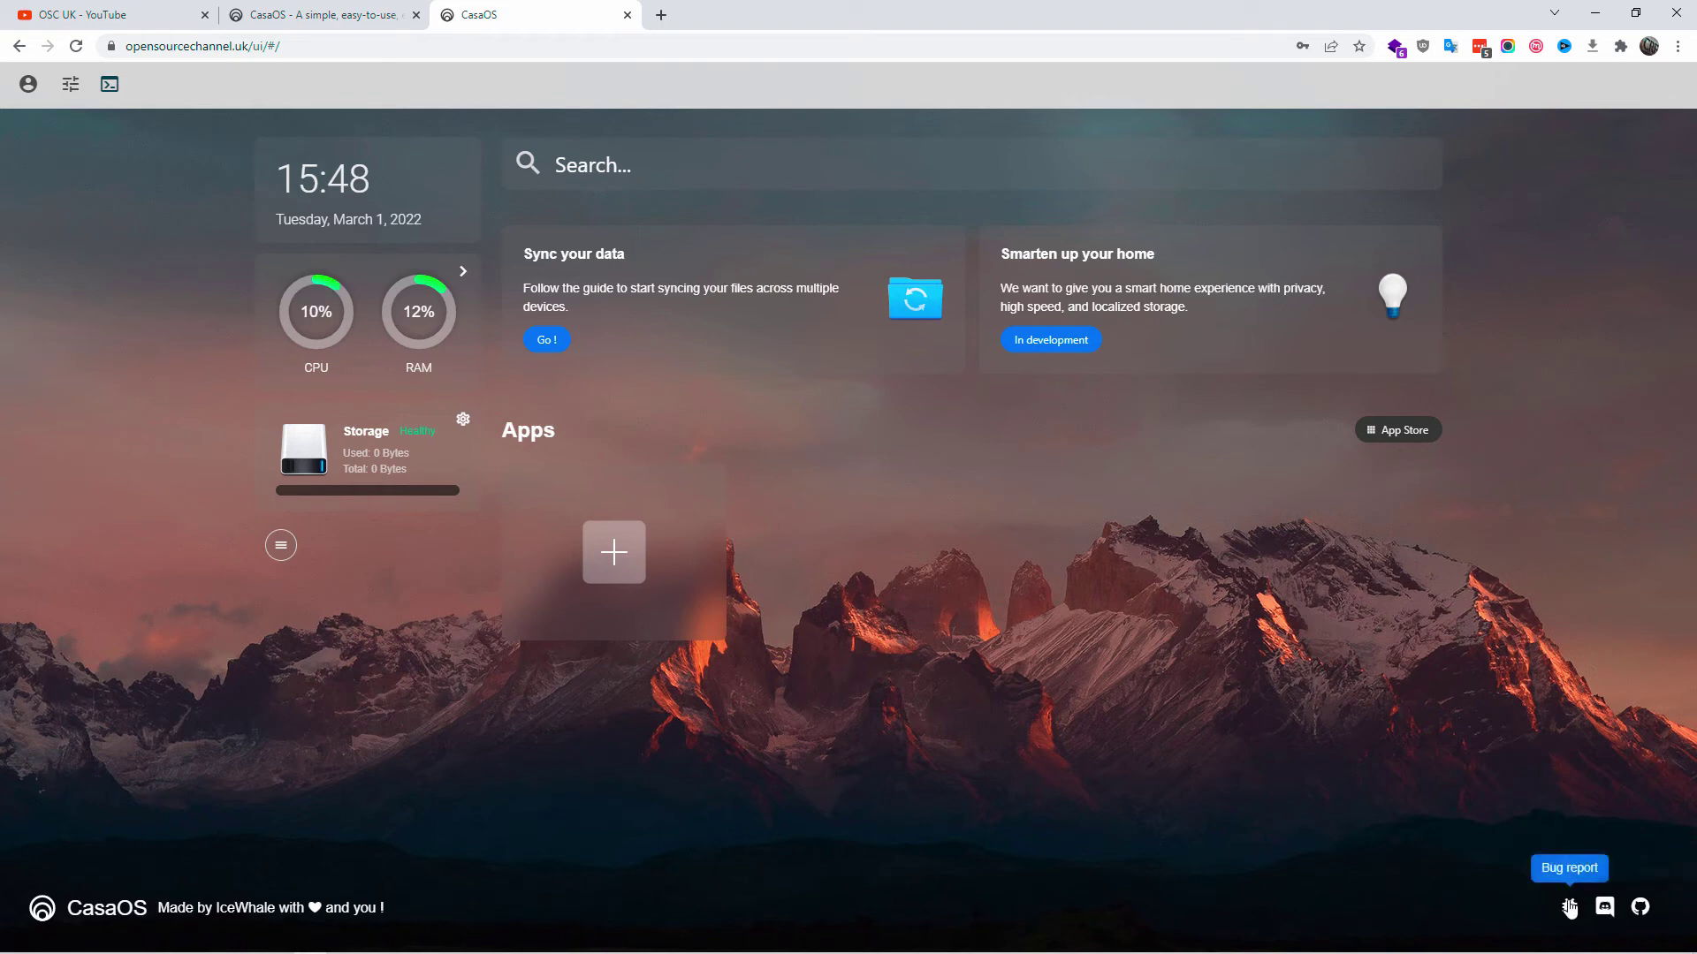
# - Toggle the Time widget off and back on in Widgets Settings, then close it
pyautogui.click(281, 545)
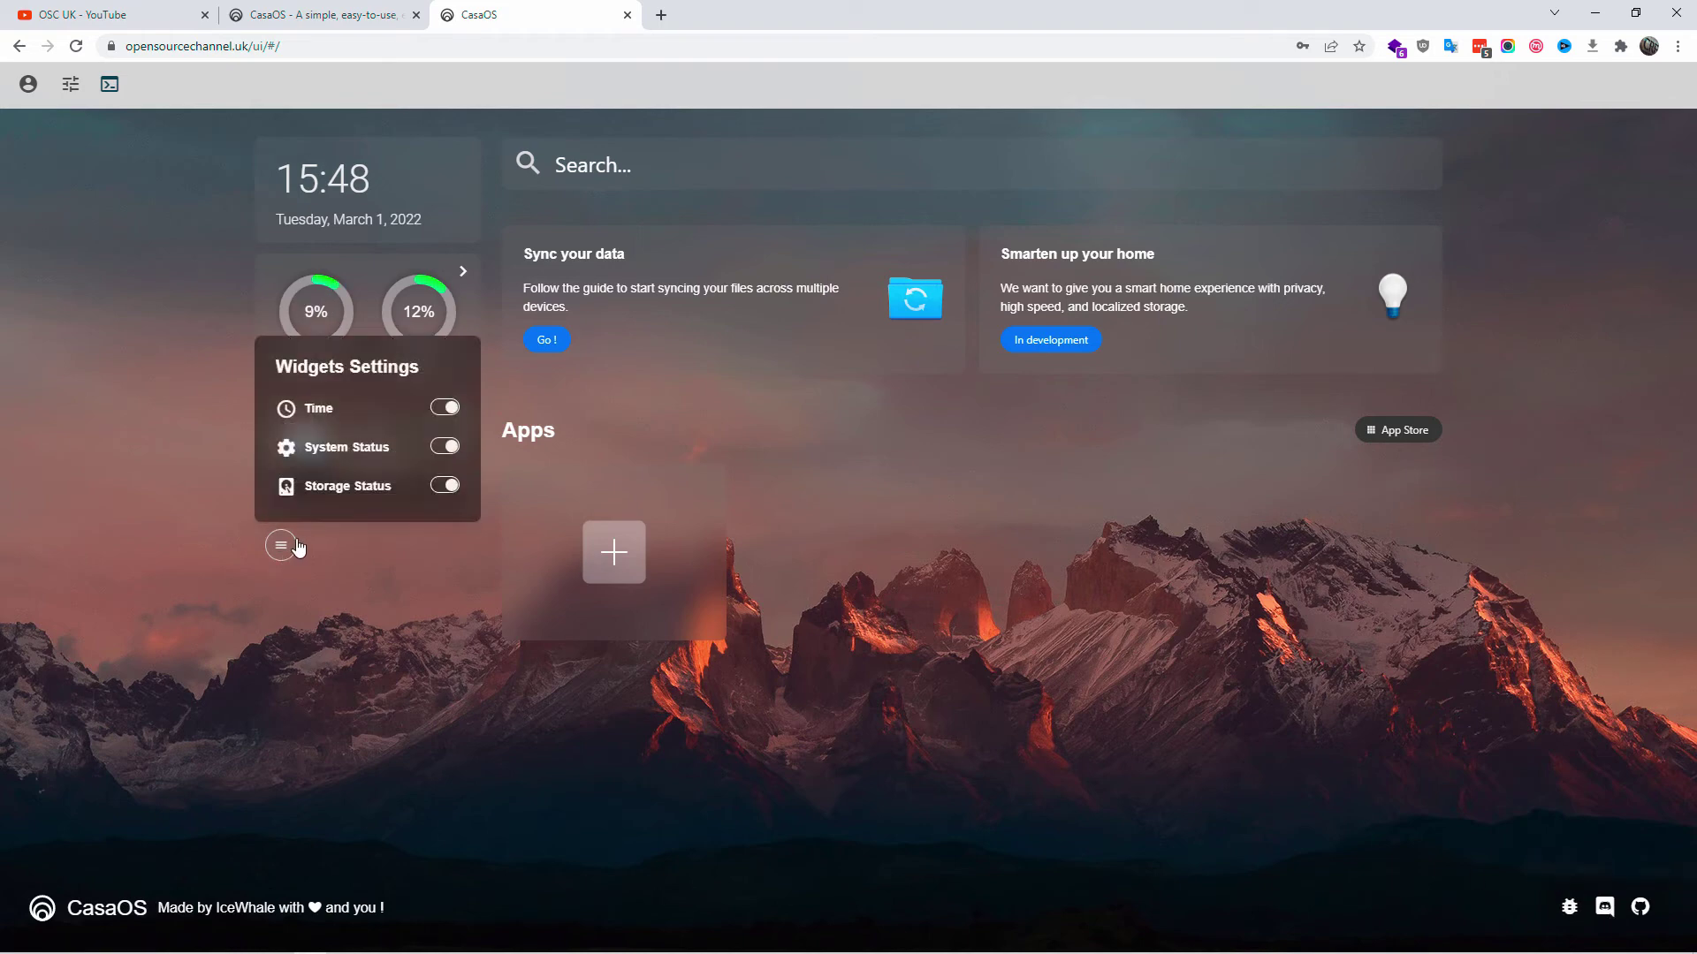
pyautogui.doubleClick(446, 408)
pyautogui.click(336, 597)
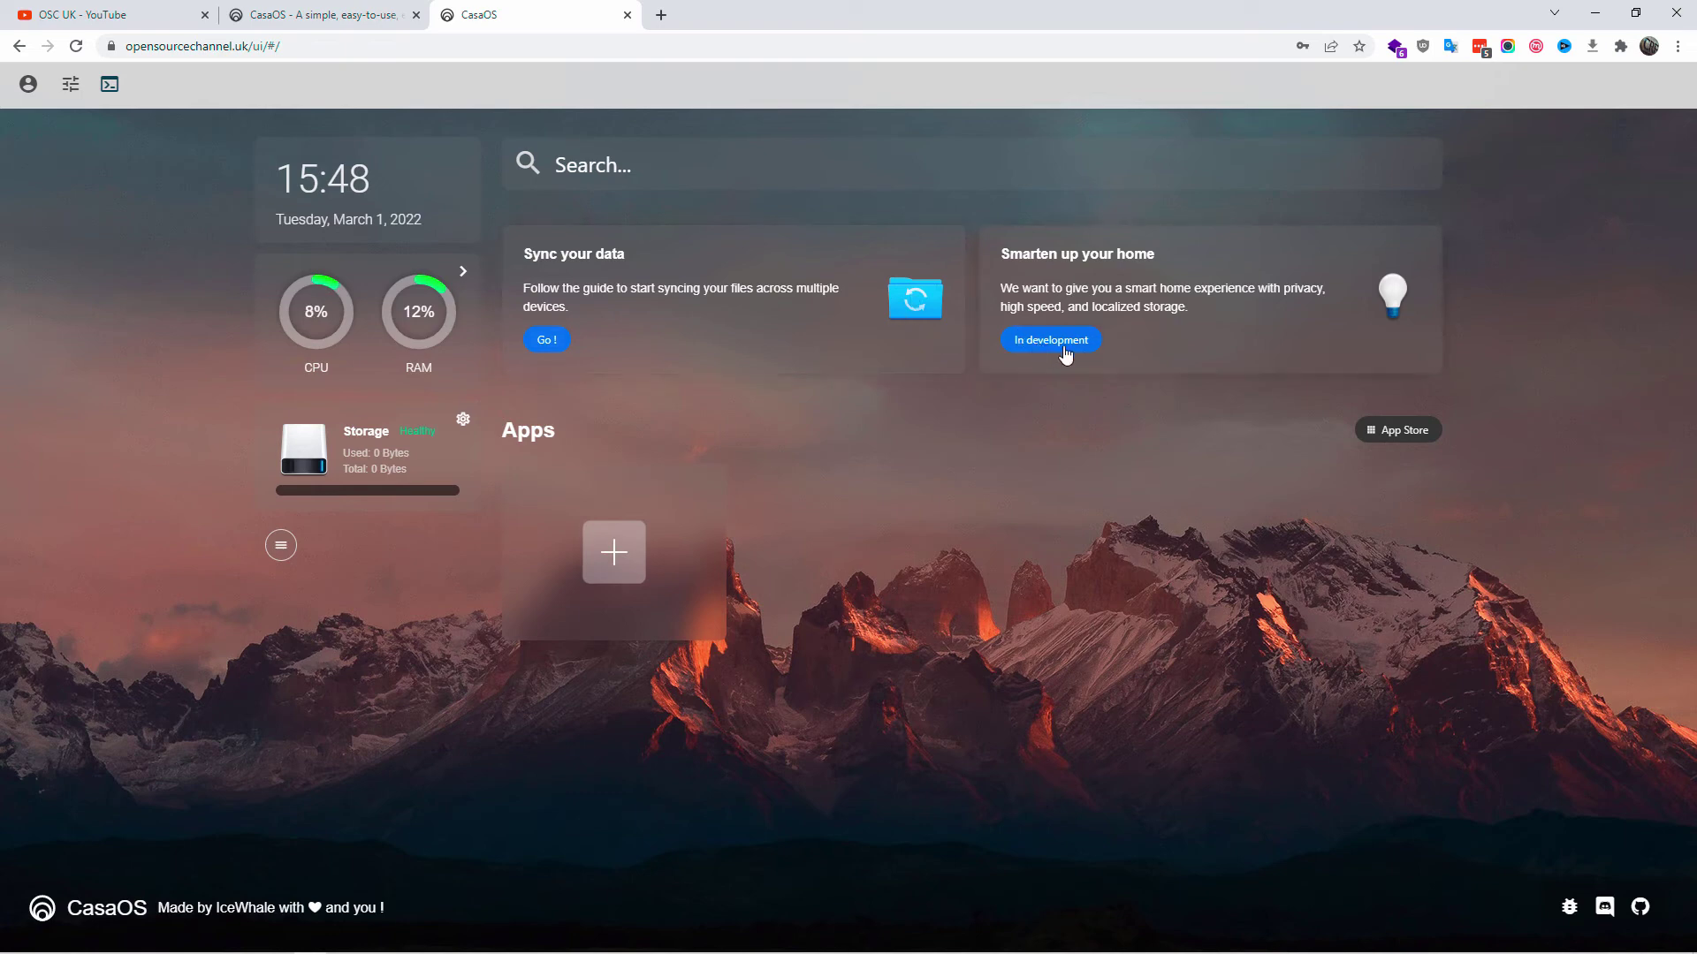
pyautogui.click(1391, 433)
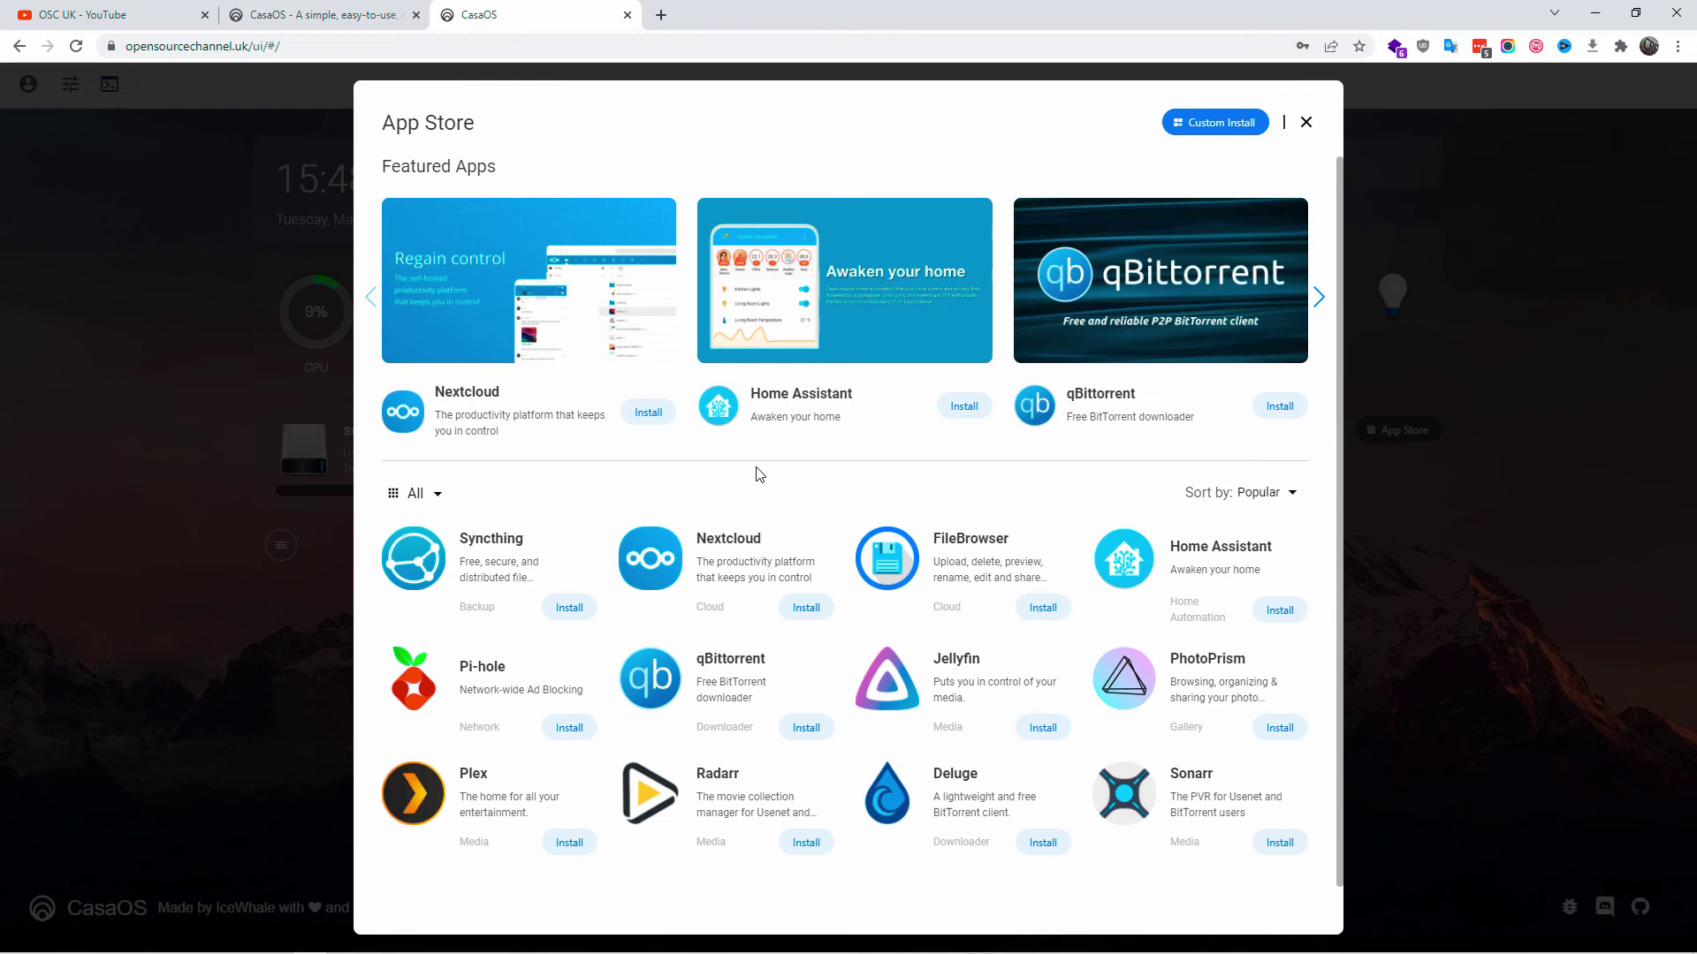
pyautogui.scroll(-1, 801, 604)
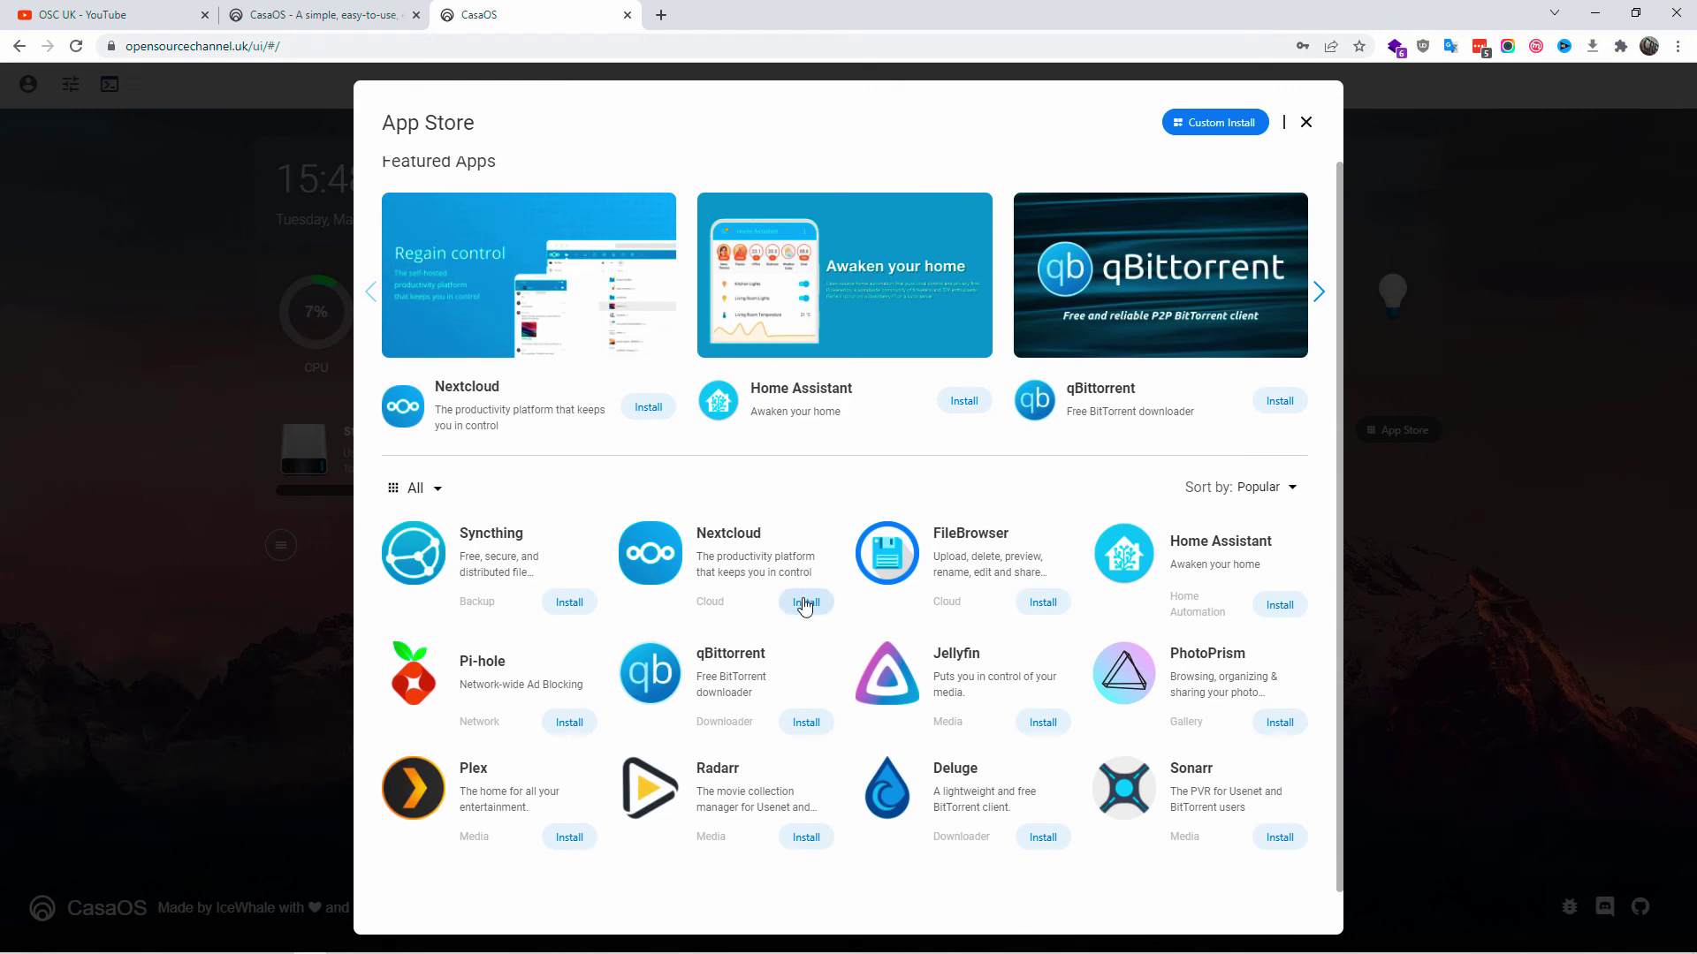
pyautogui.click(1204, 136)
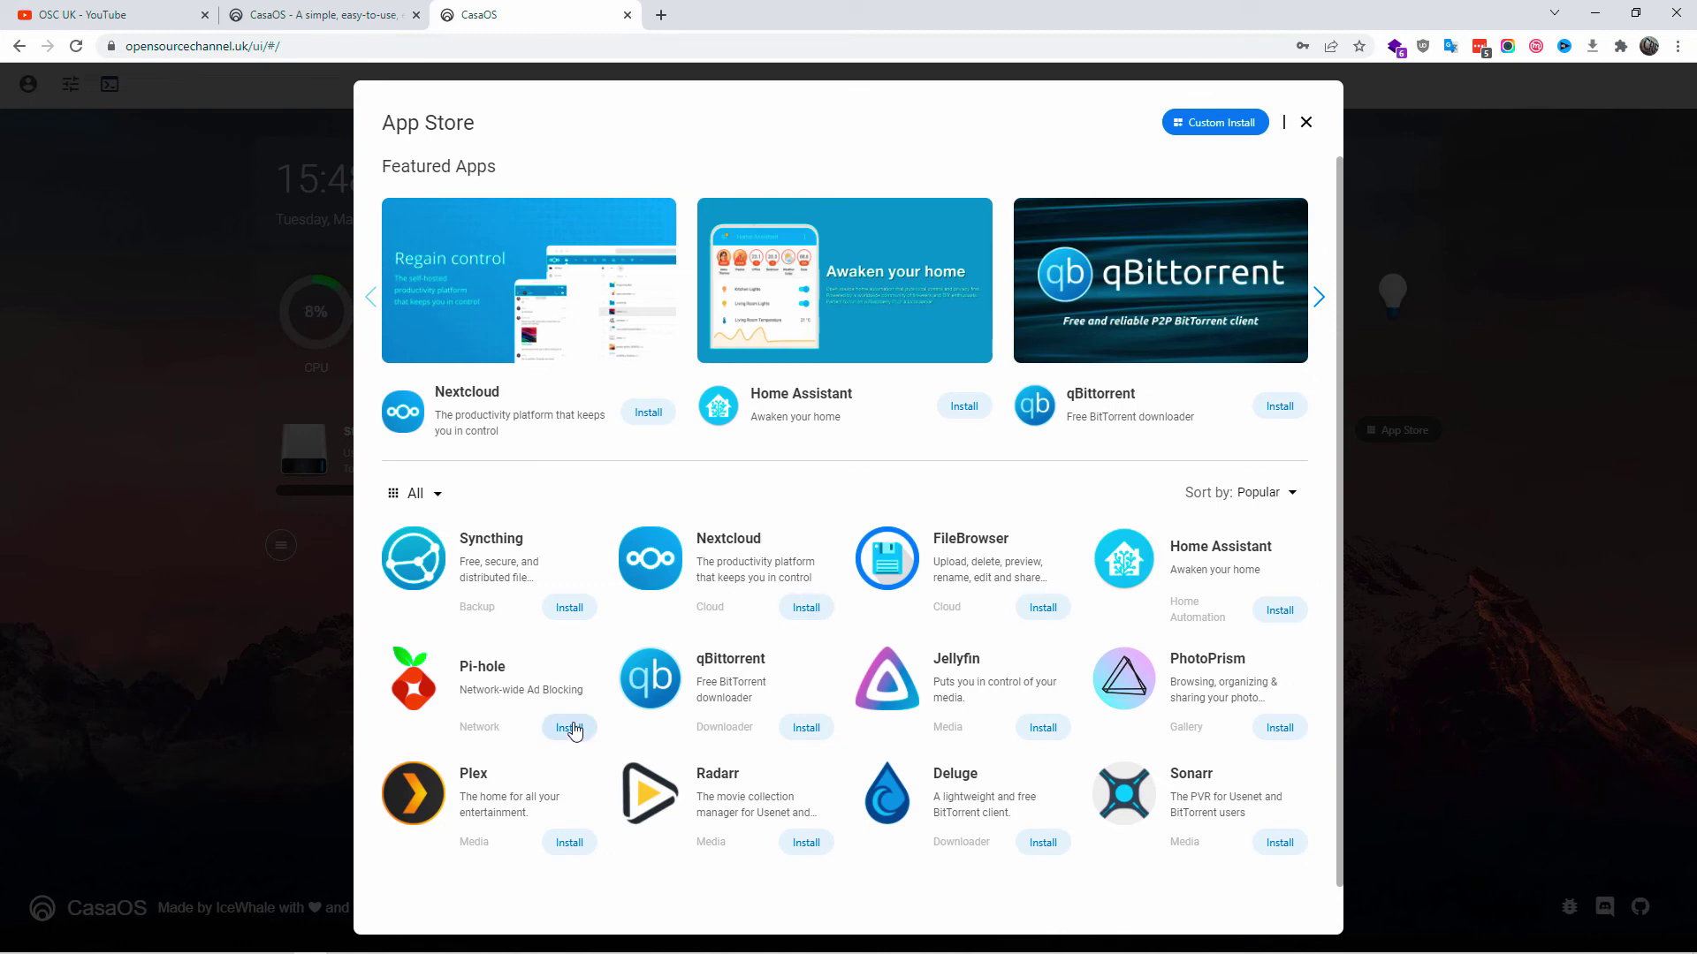
pyautogui.scroll(-1, 575, 729)
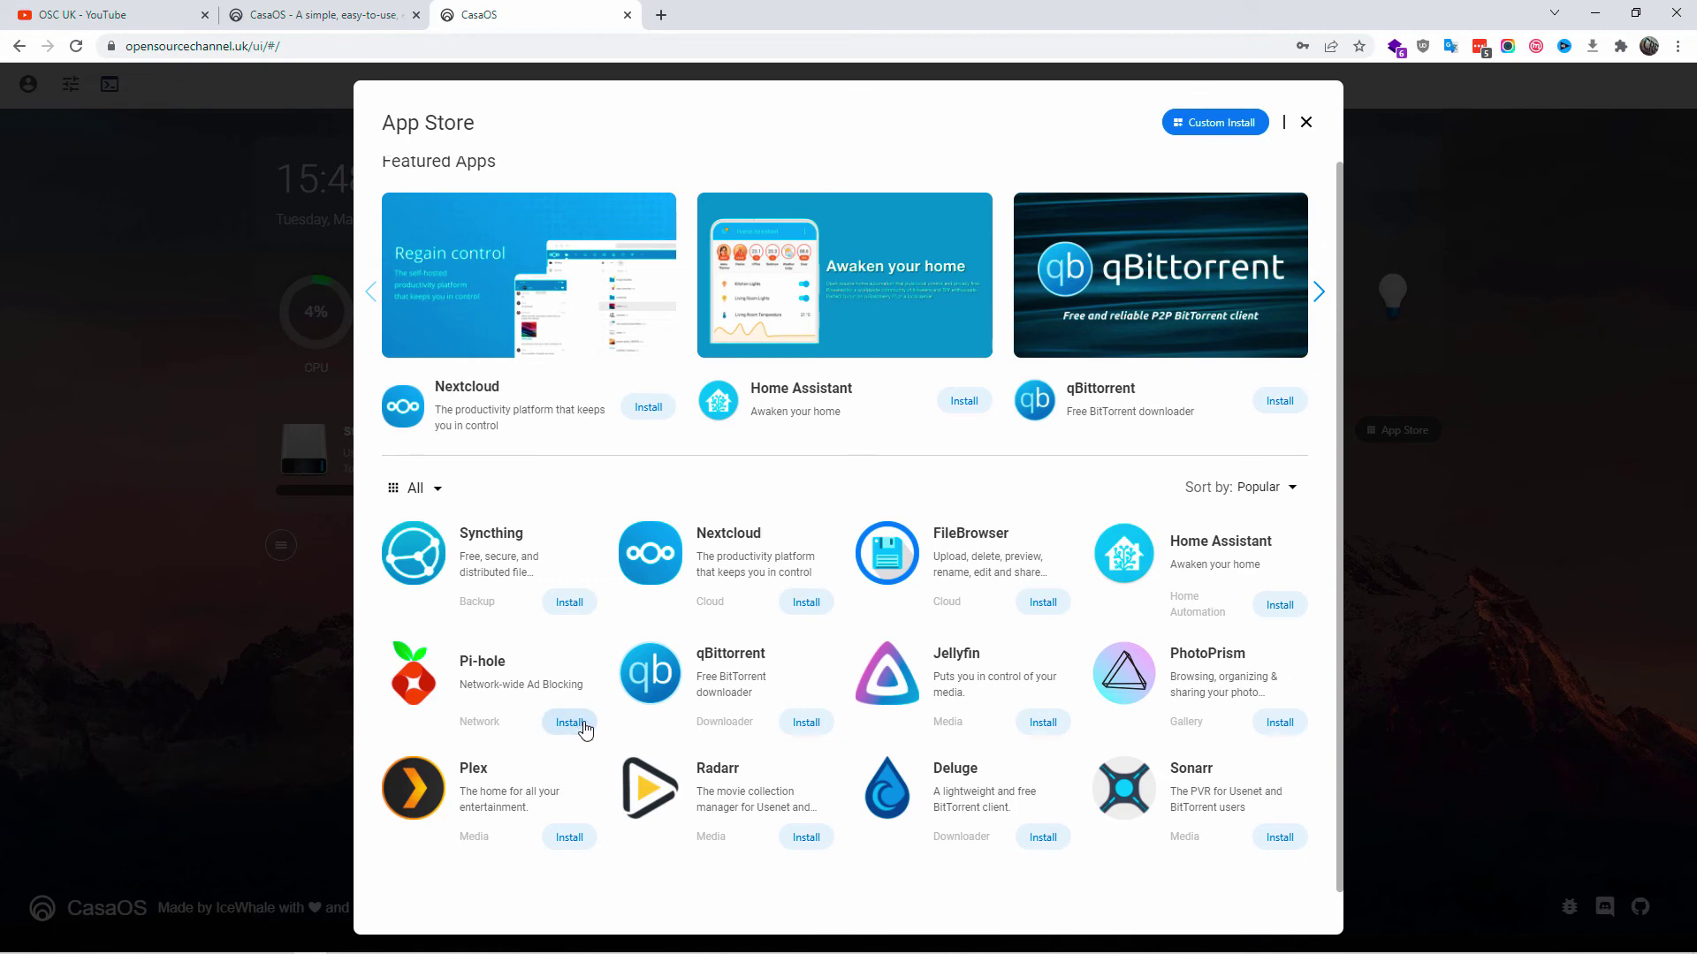
pyautogui.click(421, 488)
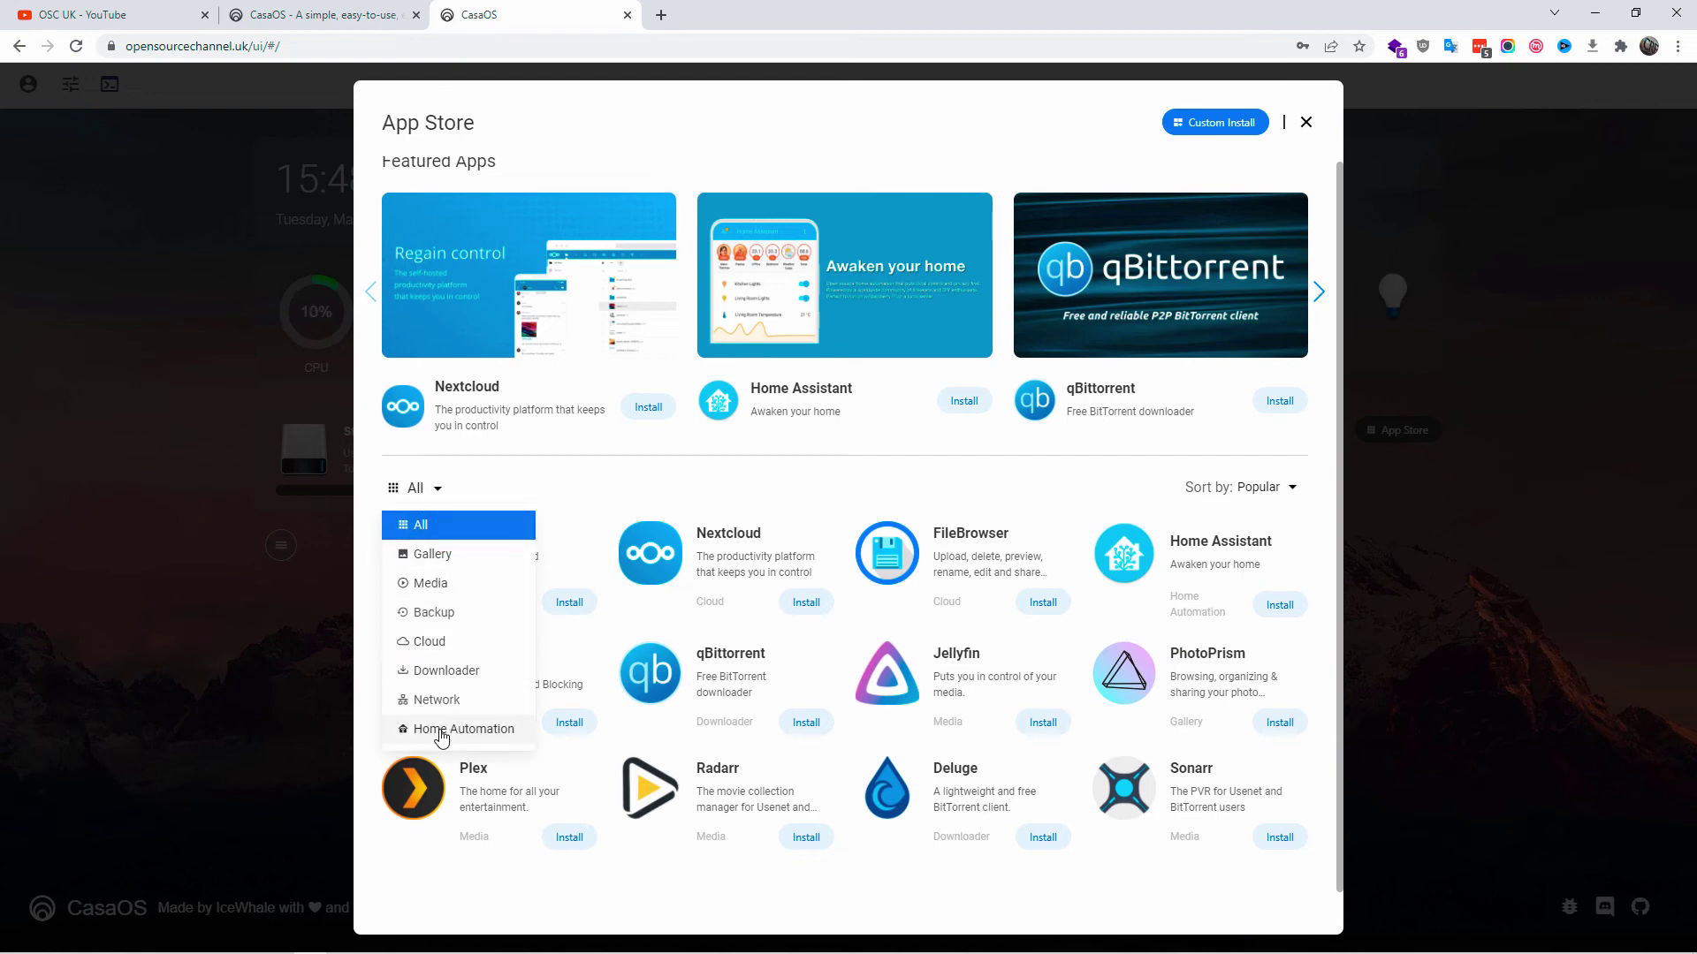
pyautogui.click(437, 728)
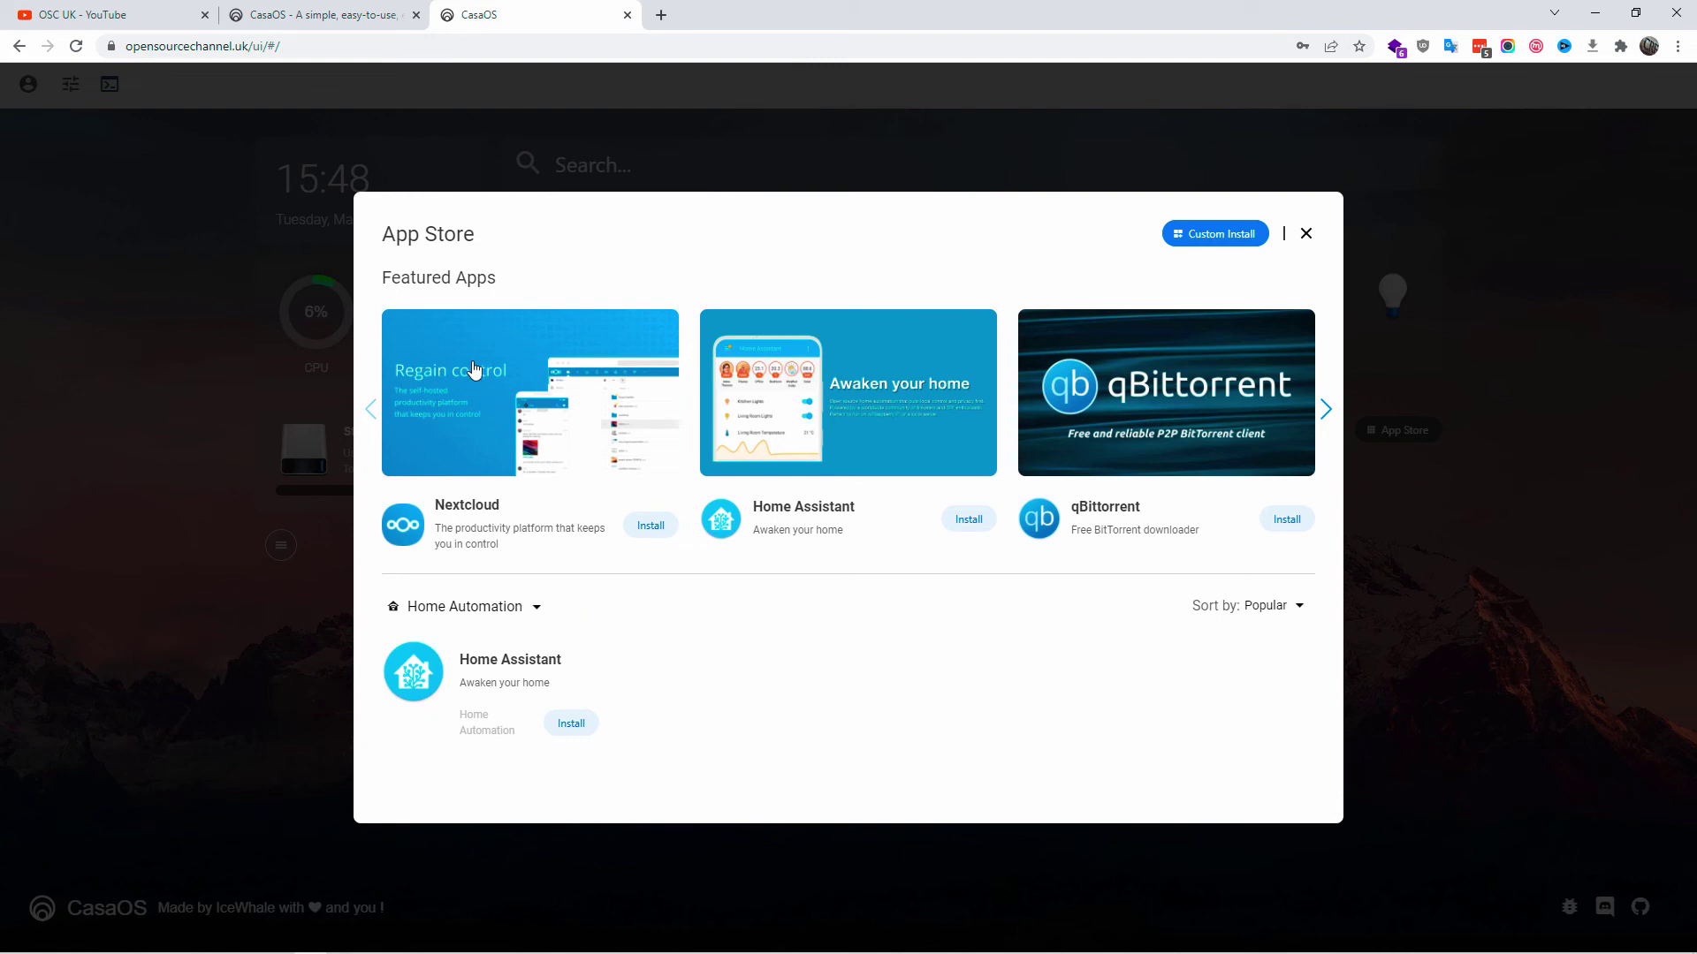
pyautogui.click(516, 608)
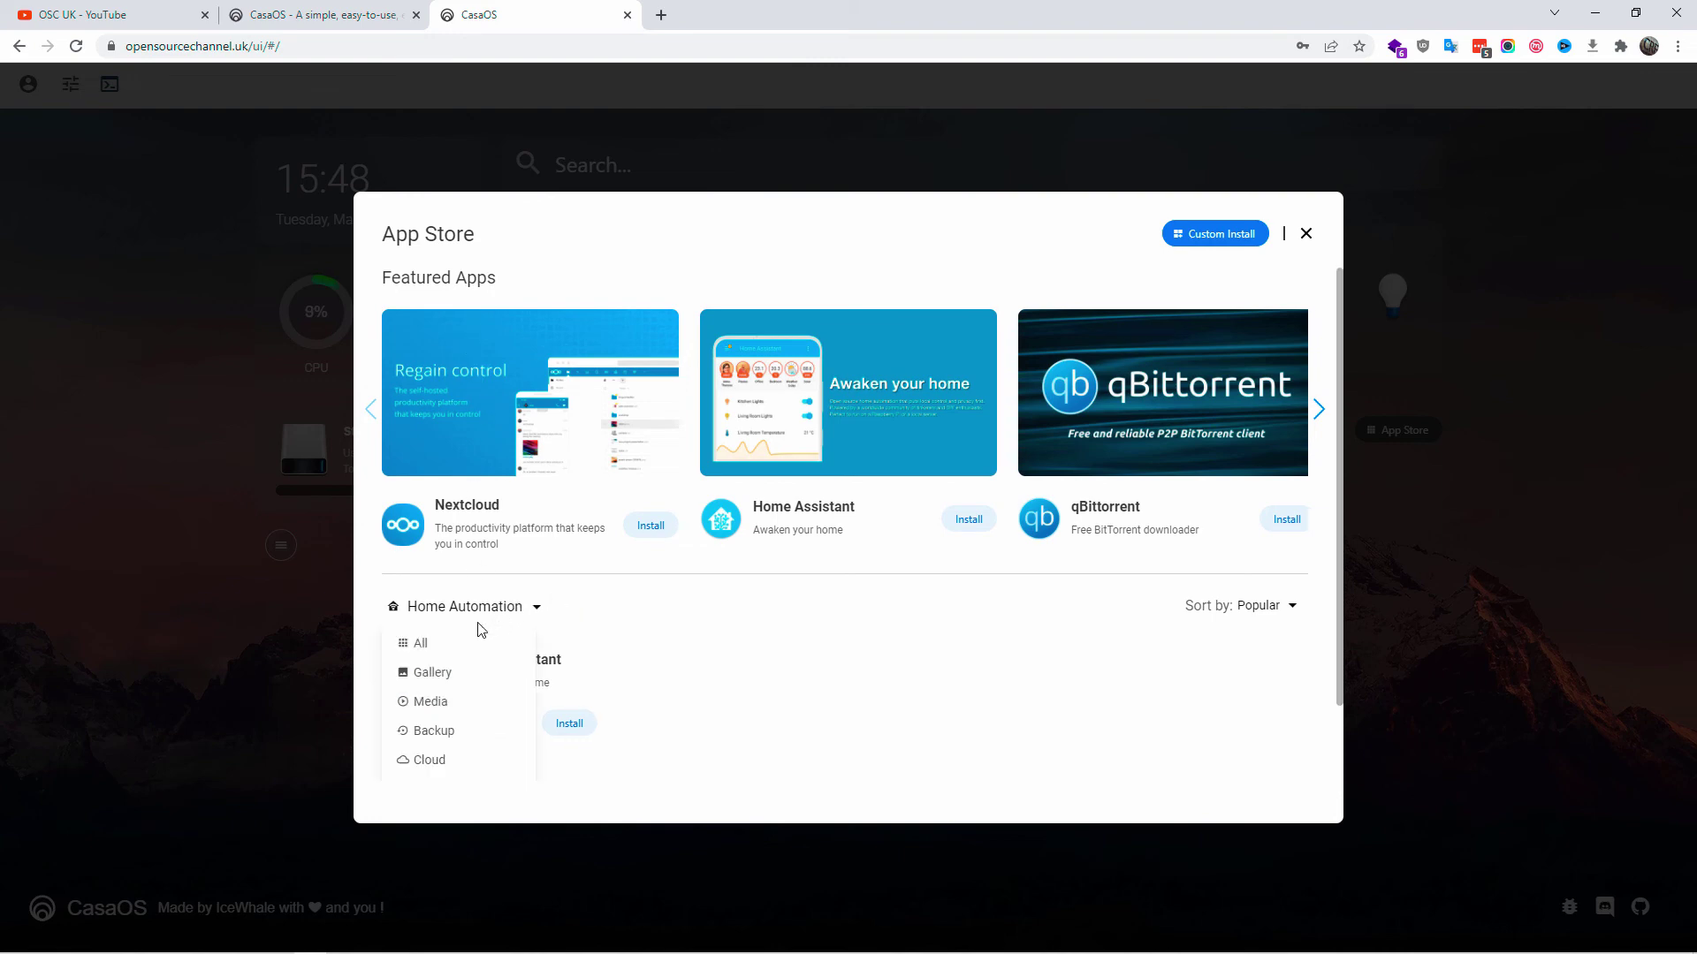
pyautogui.click(422, 643)
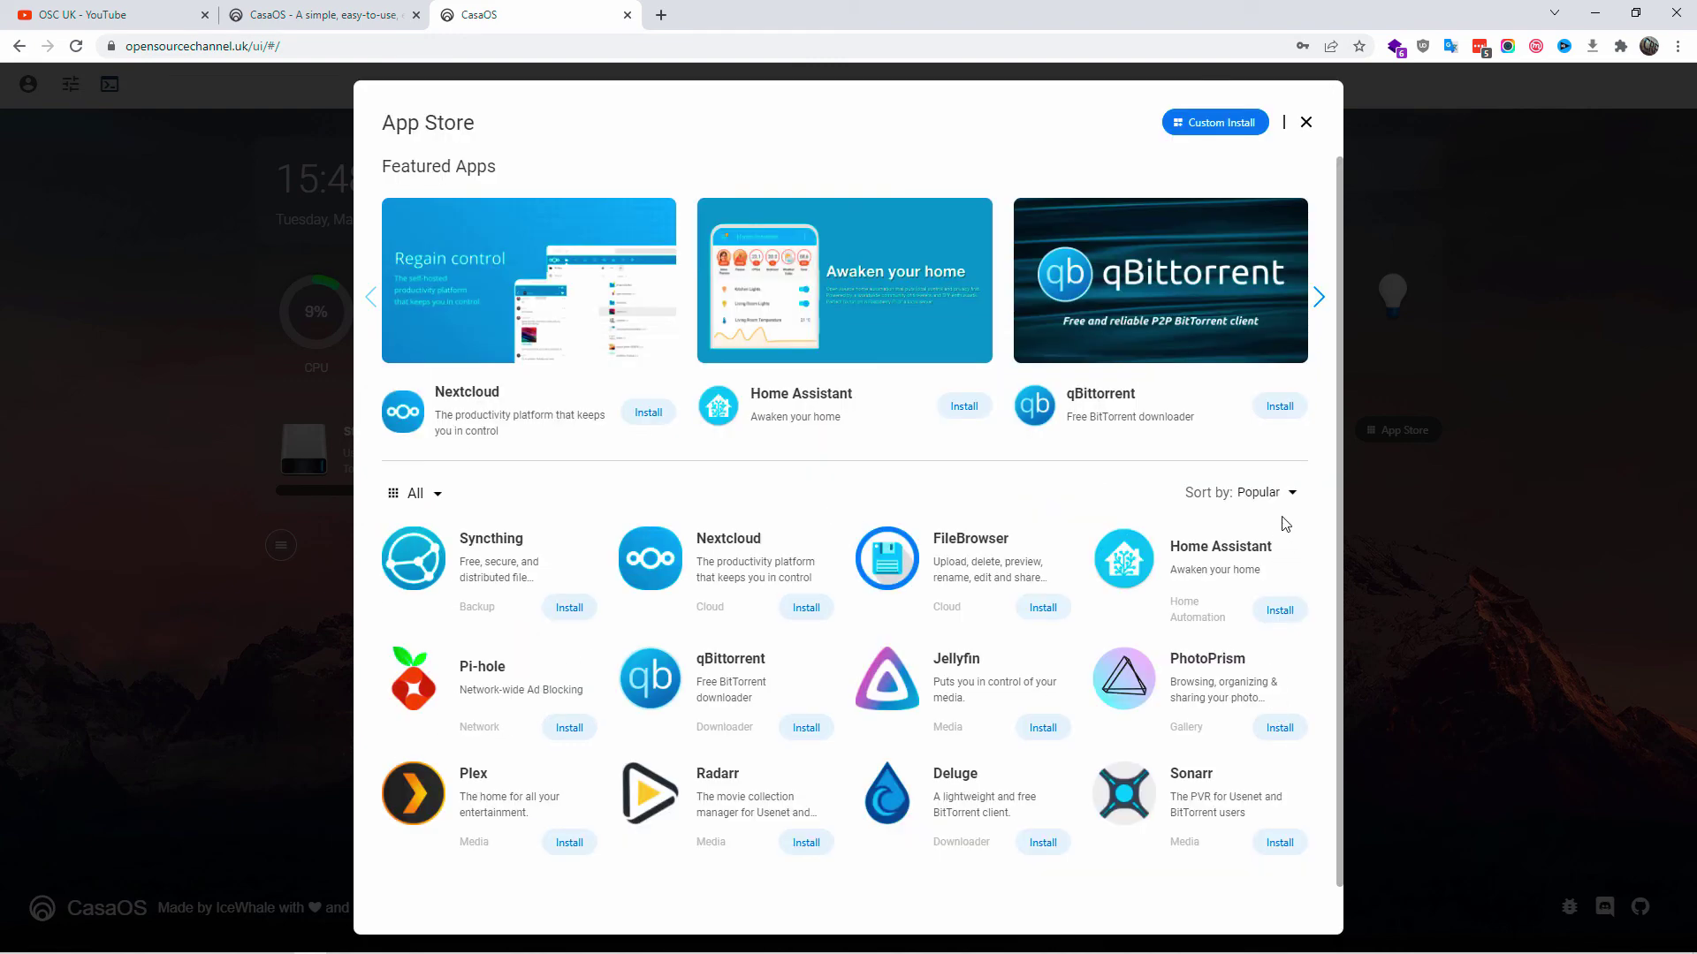
pyautogui.scroll(-1, 1277, 512)
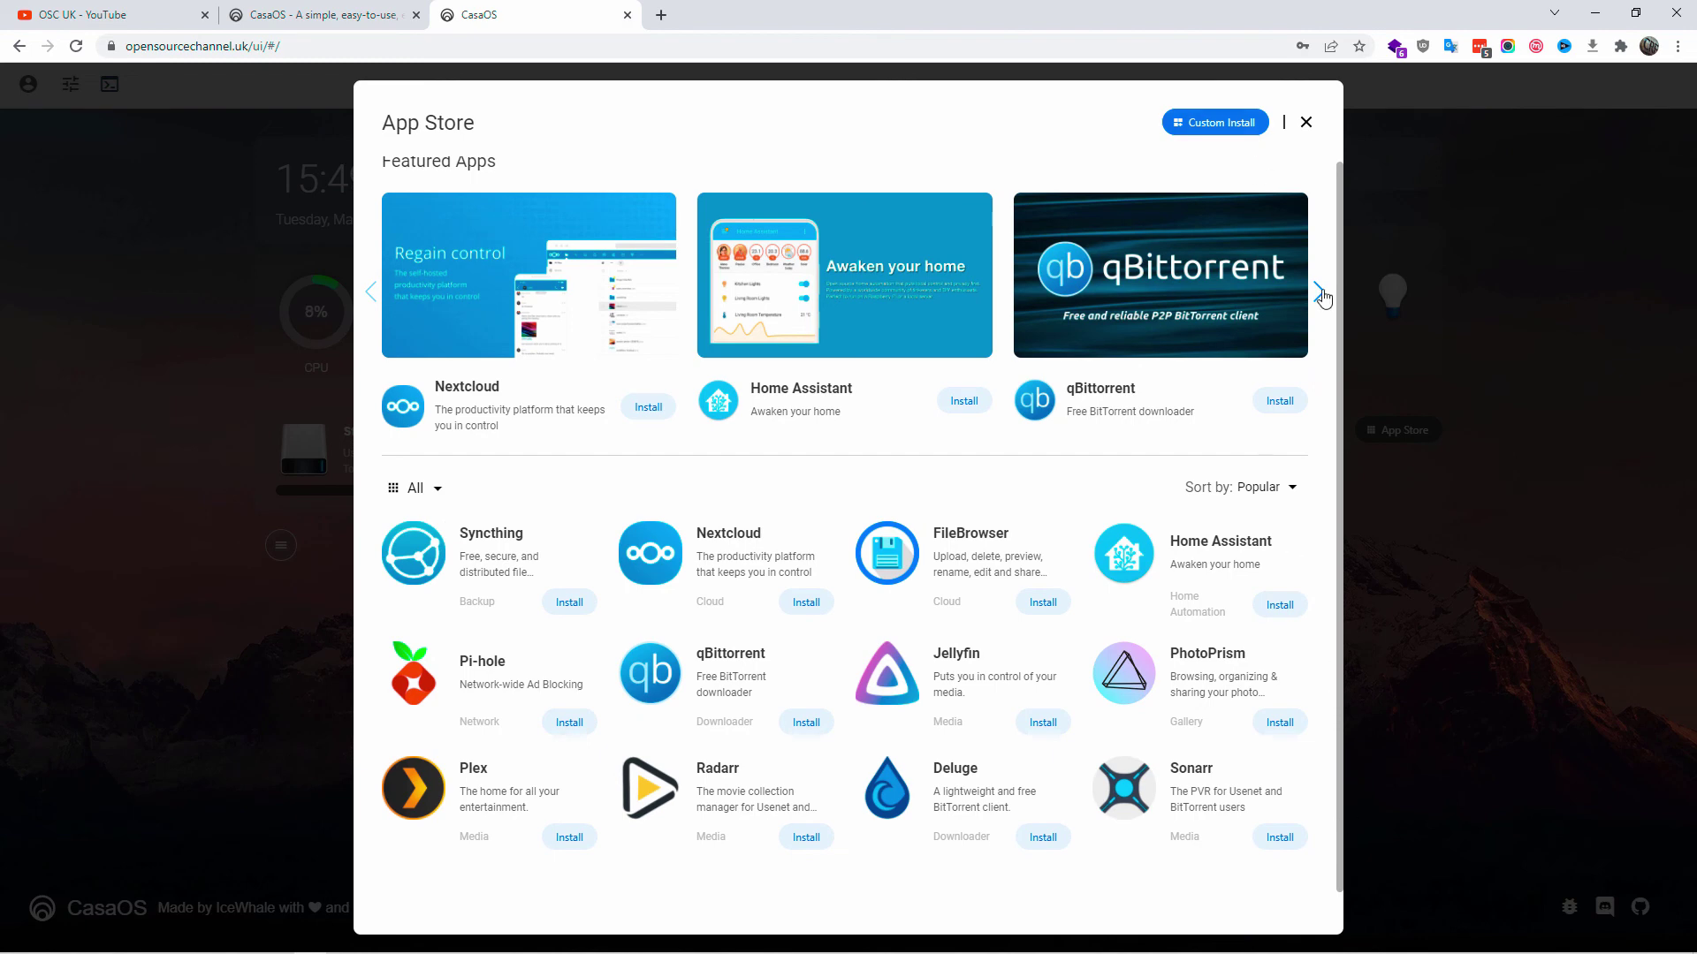
pyautogui.click(1317, 291)
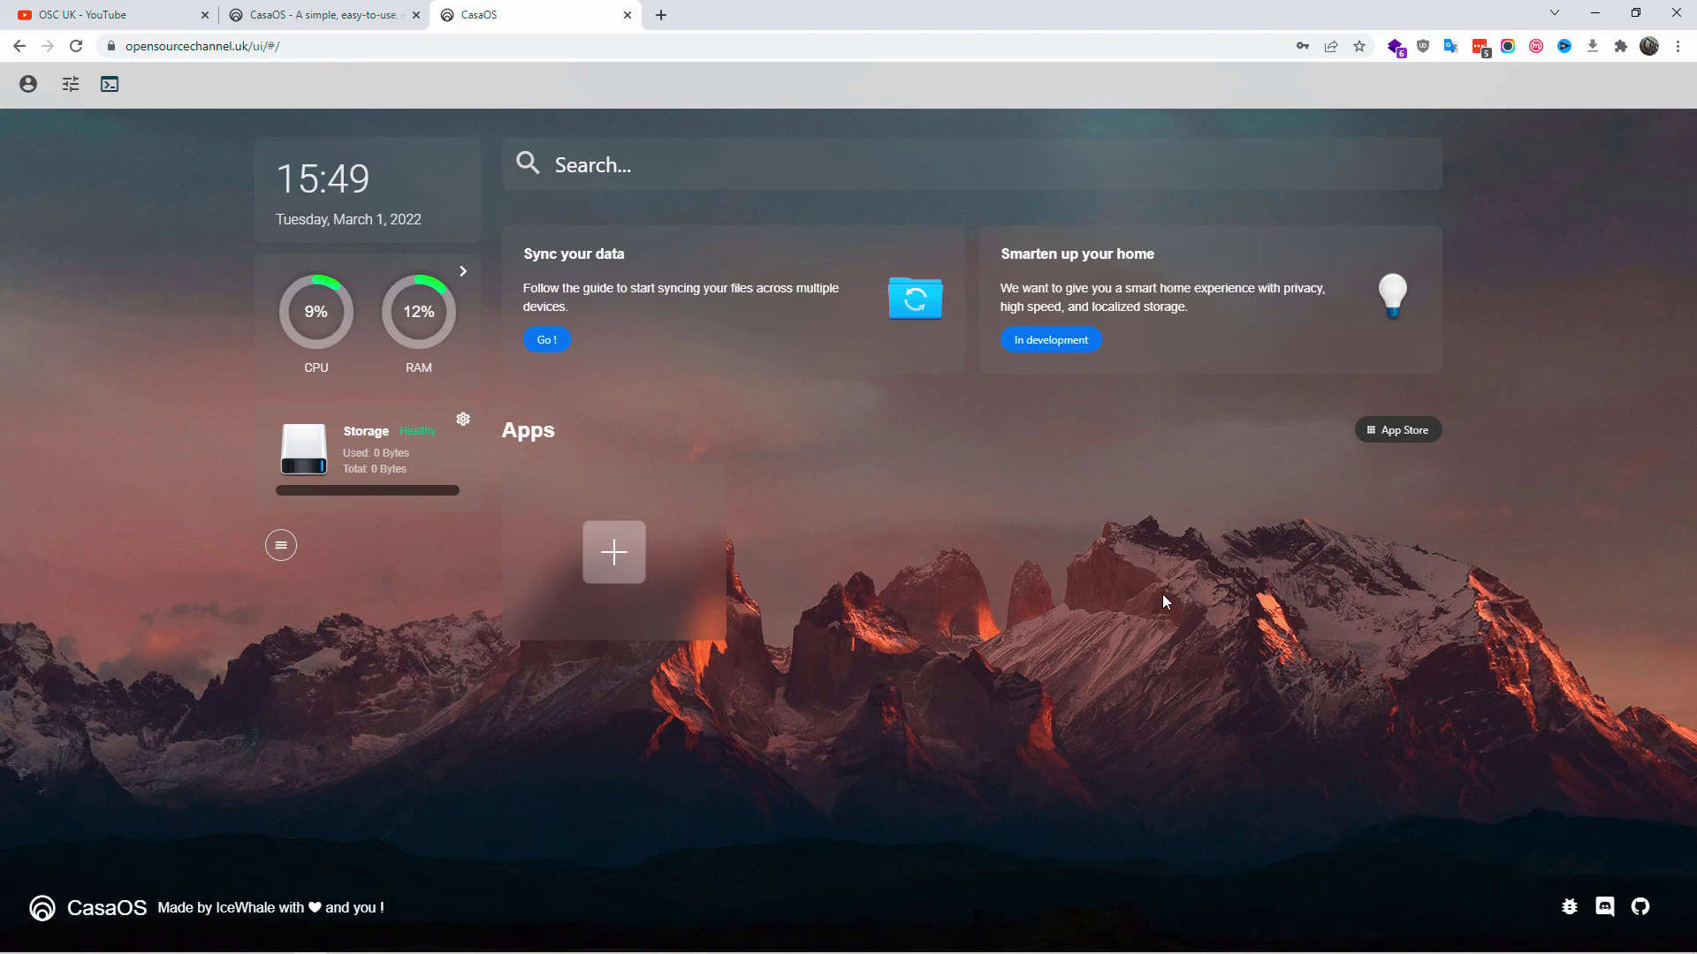
# - Go to the OSC UK YouTube channel and open its About page
pyautogui.click(84, 14)
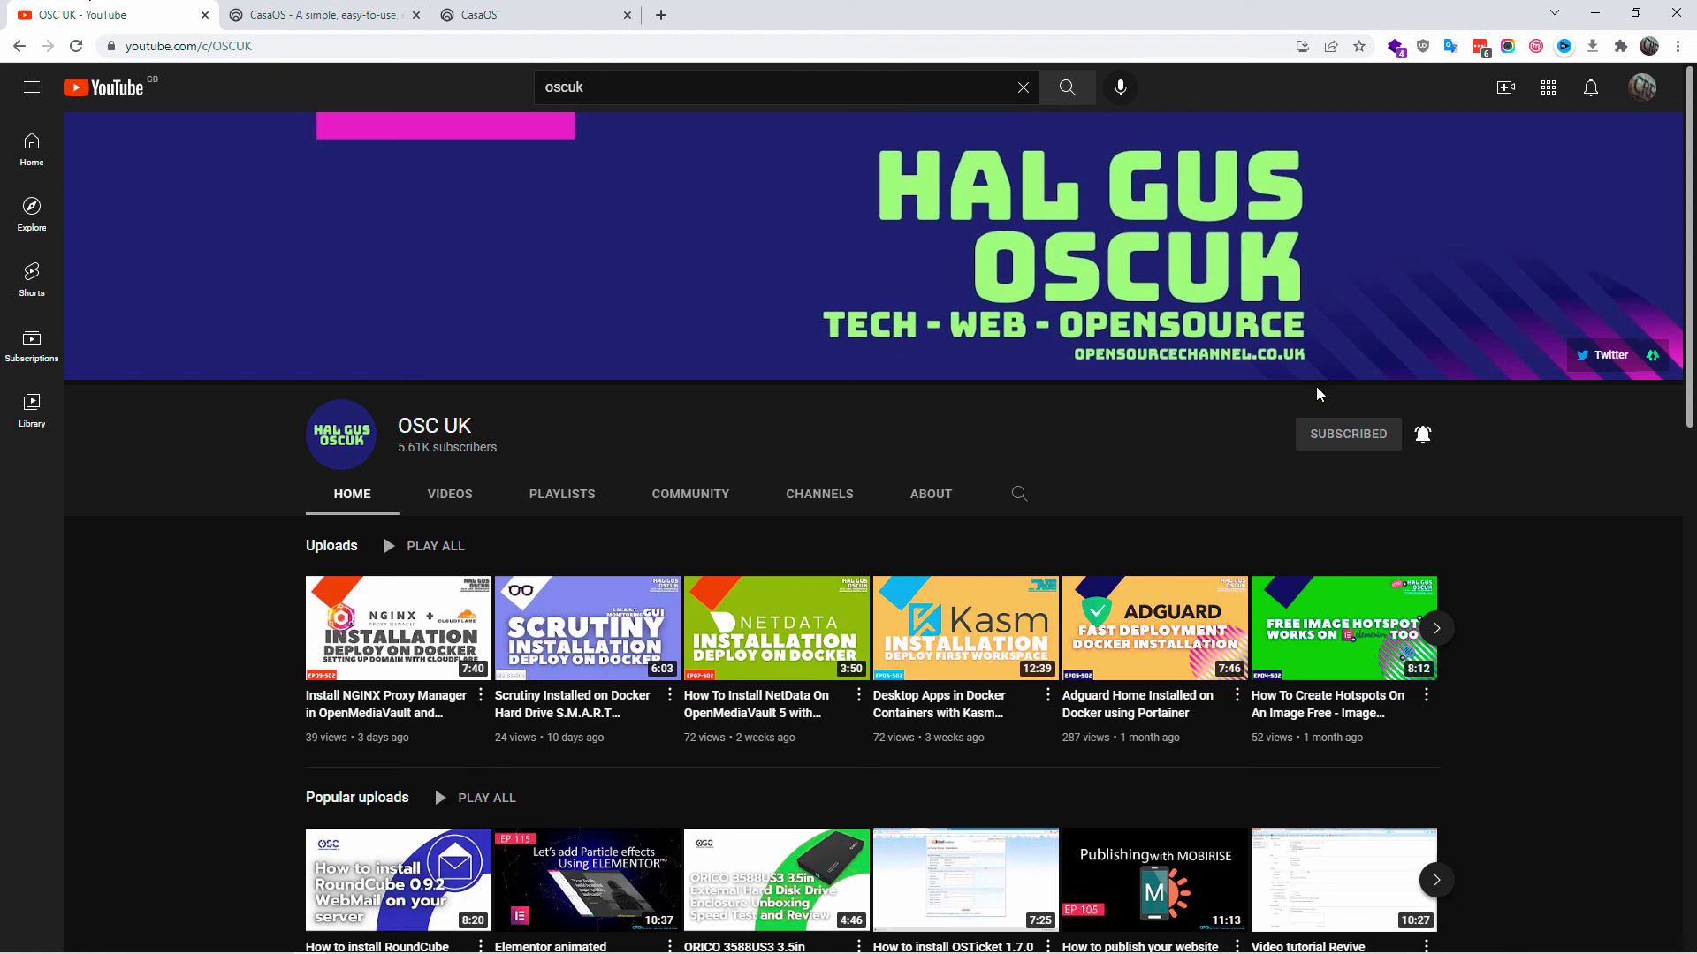
pyautogui.click(931, 493)
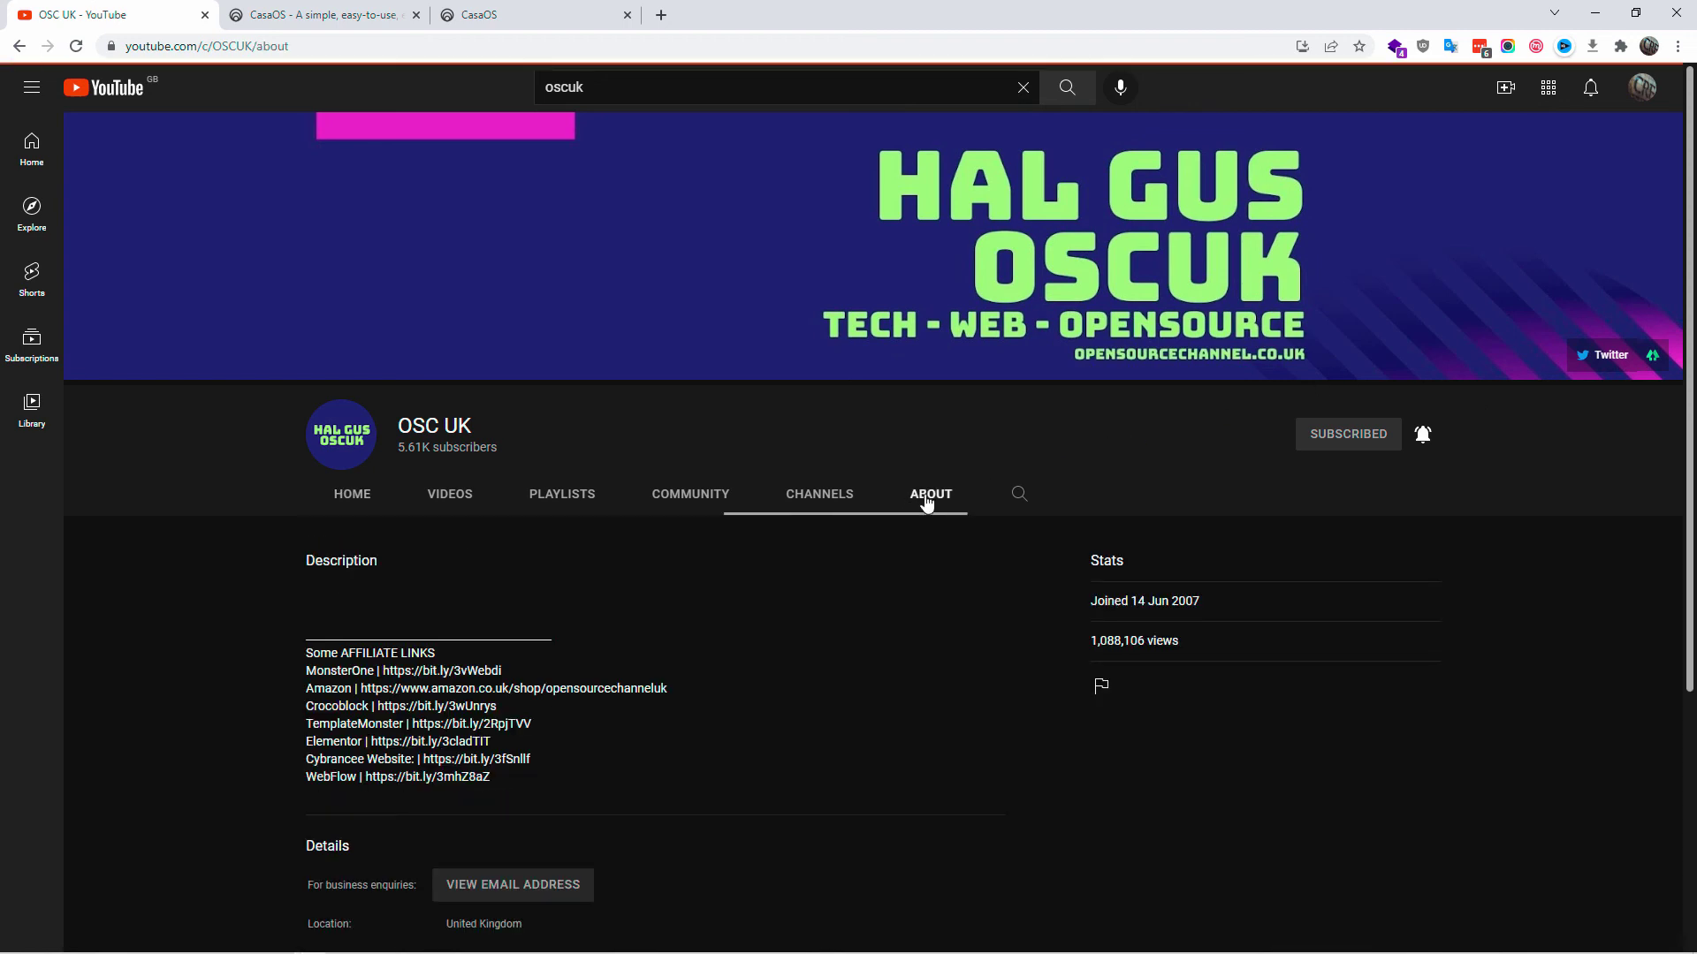
pyautogui.scroll(-2, 518, 570)
# - Highlight the affiliate links in the channel description, then bring the Links section into view
pyautogui.moveTo(315, 494); pyautogui.dragTo(540, 602)
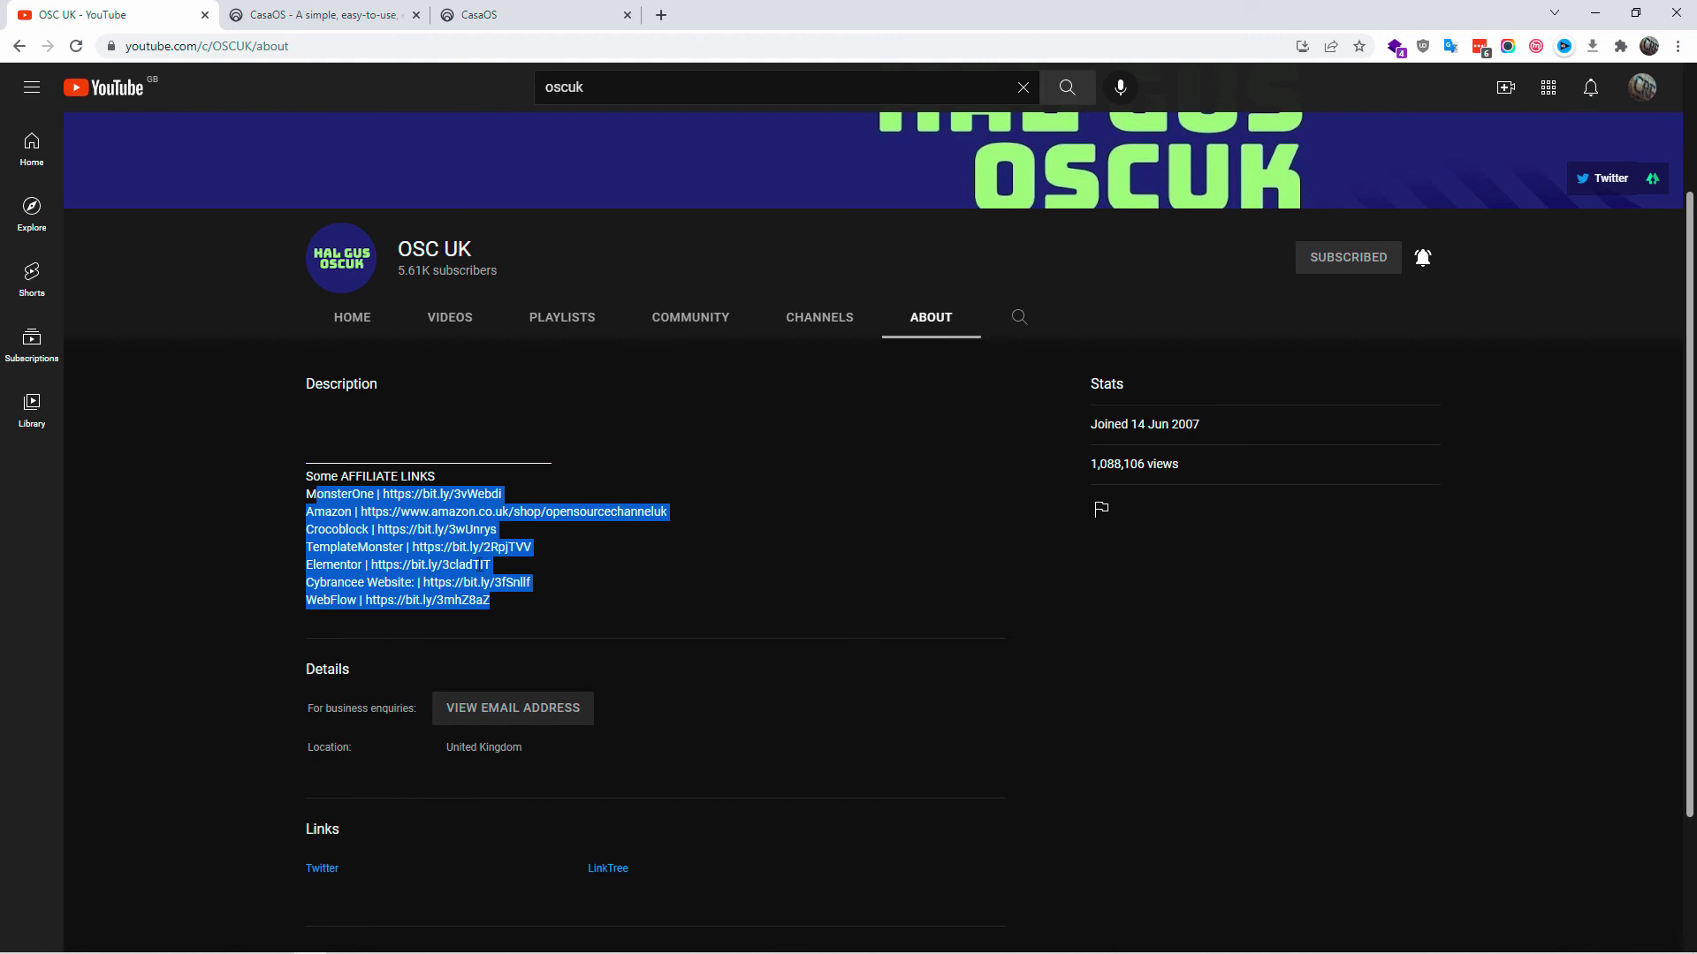
pyautogui.doubleClick(466, 564)
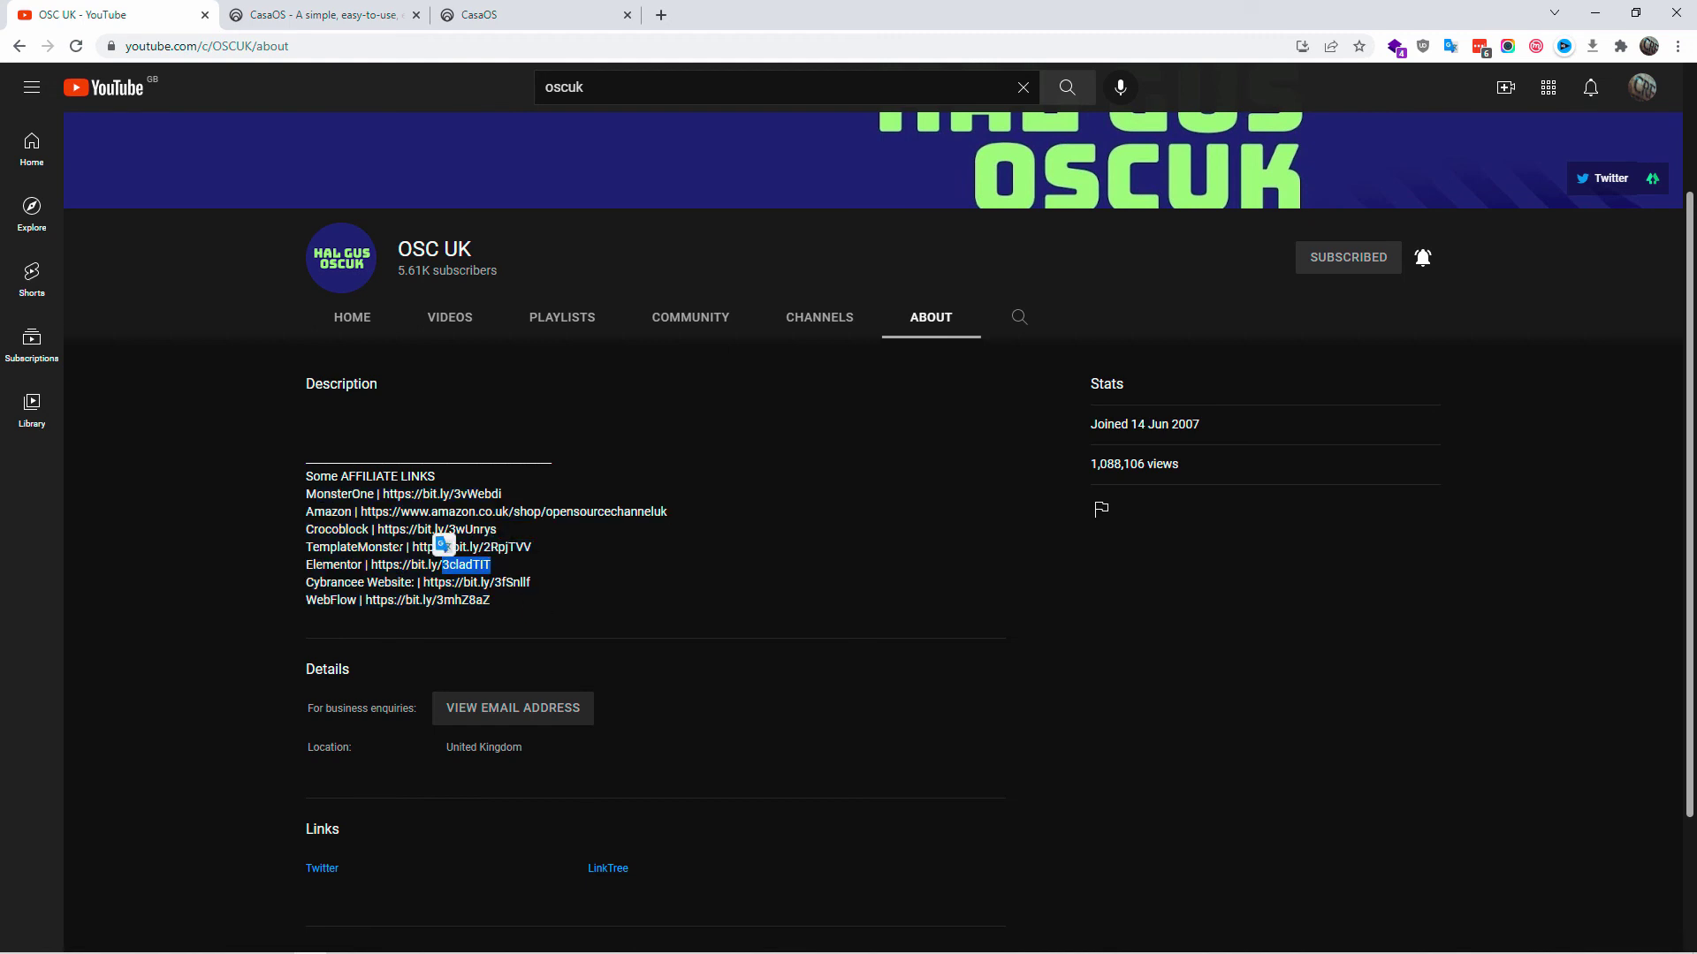
pyautogui.click(765, 649)
pyautogui.scroll(2, 766, 654)
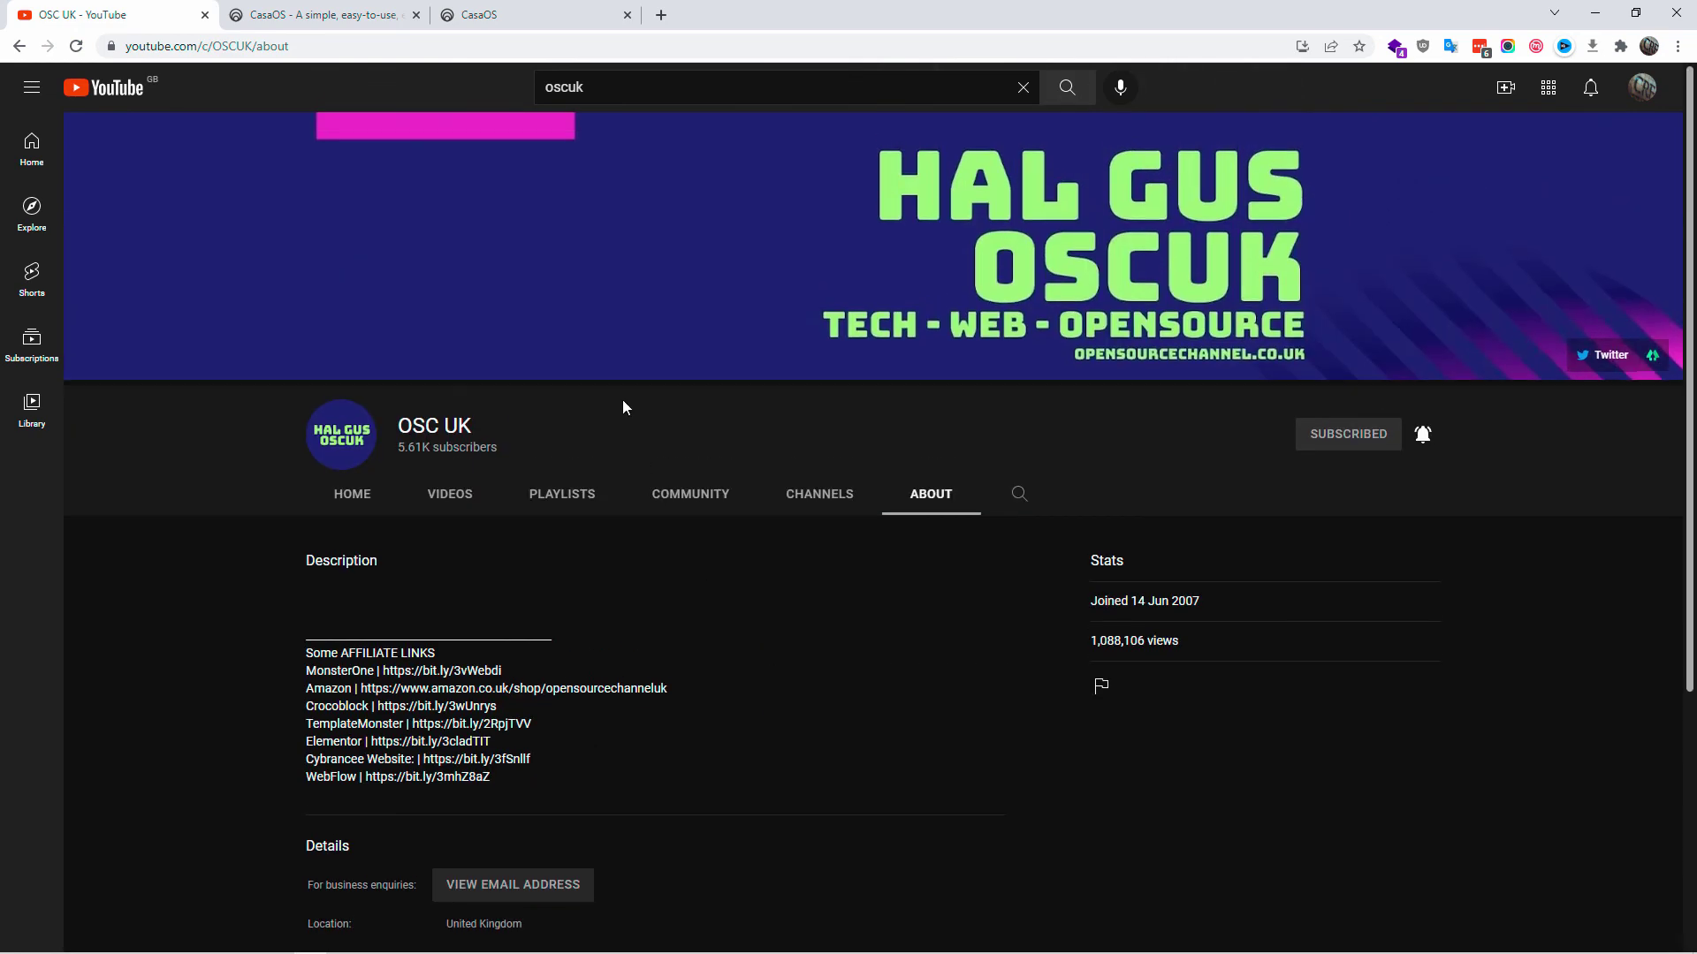
pyautogui.scroll(-4, 751, 767)
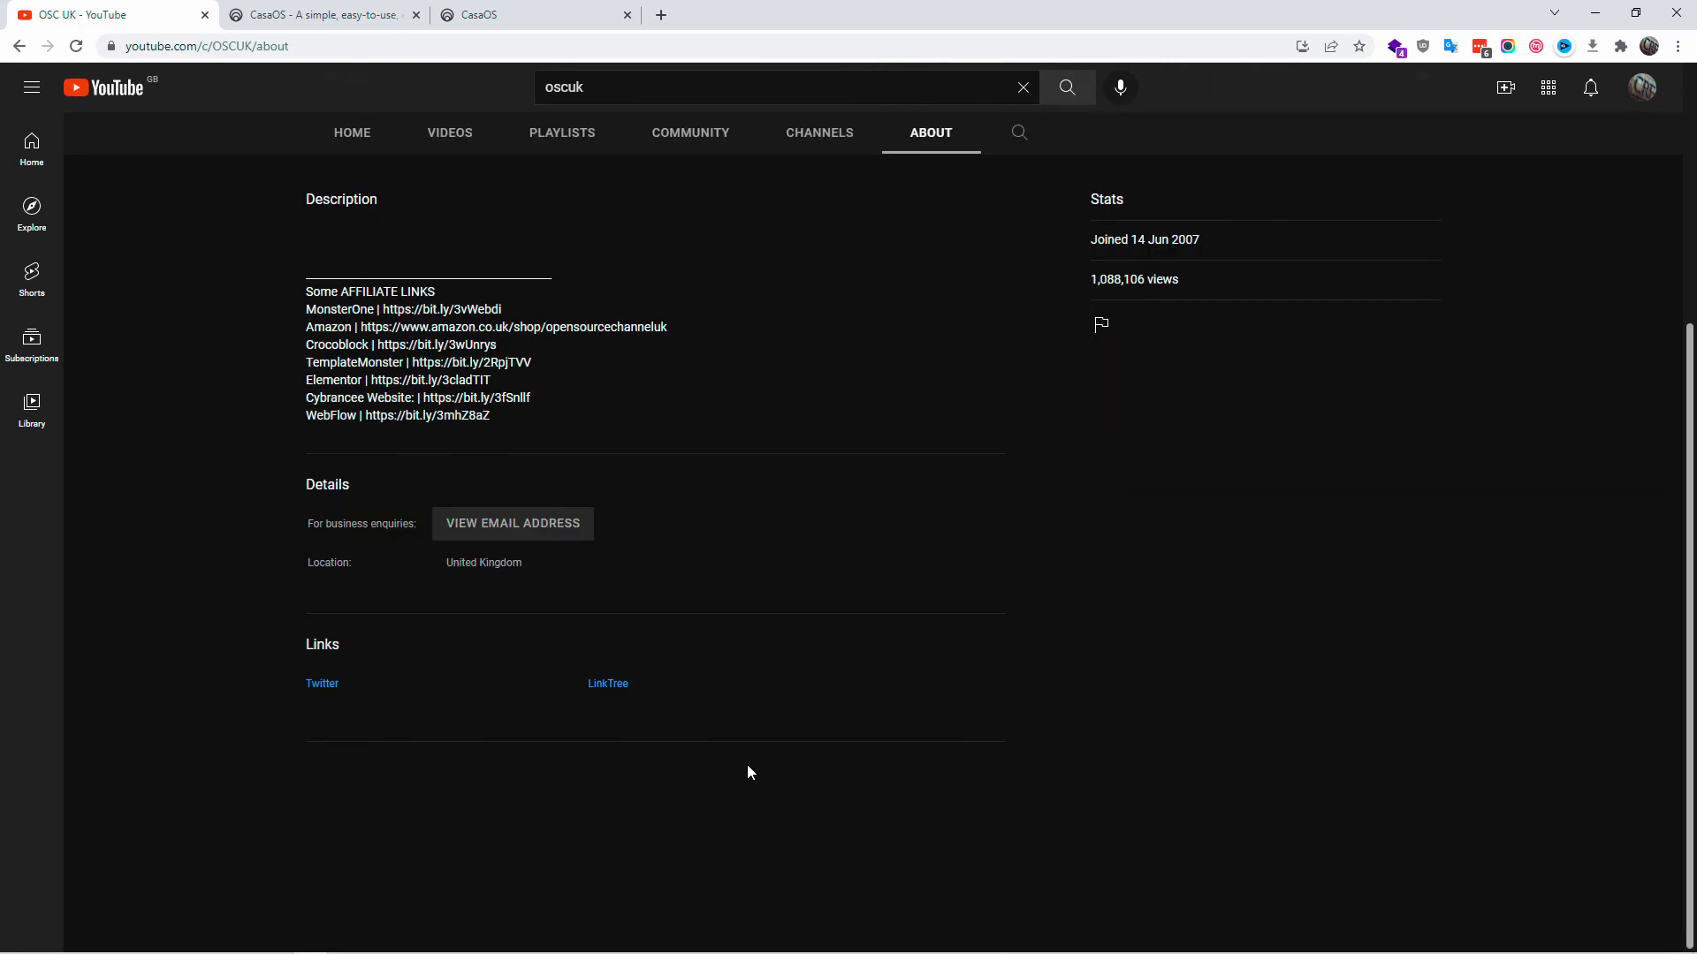
# - Open the LinkTree link in a new tab and review its Twitter, YouTube, Quora and CloudWays Hosting links
pyautogui.click(600, 683)
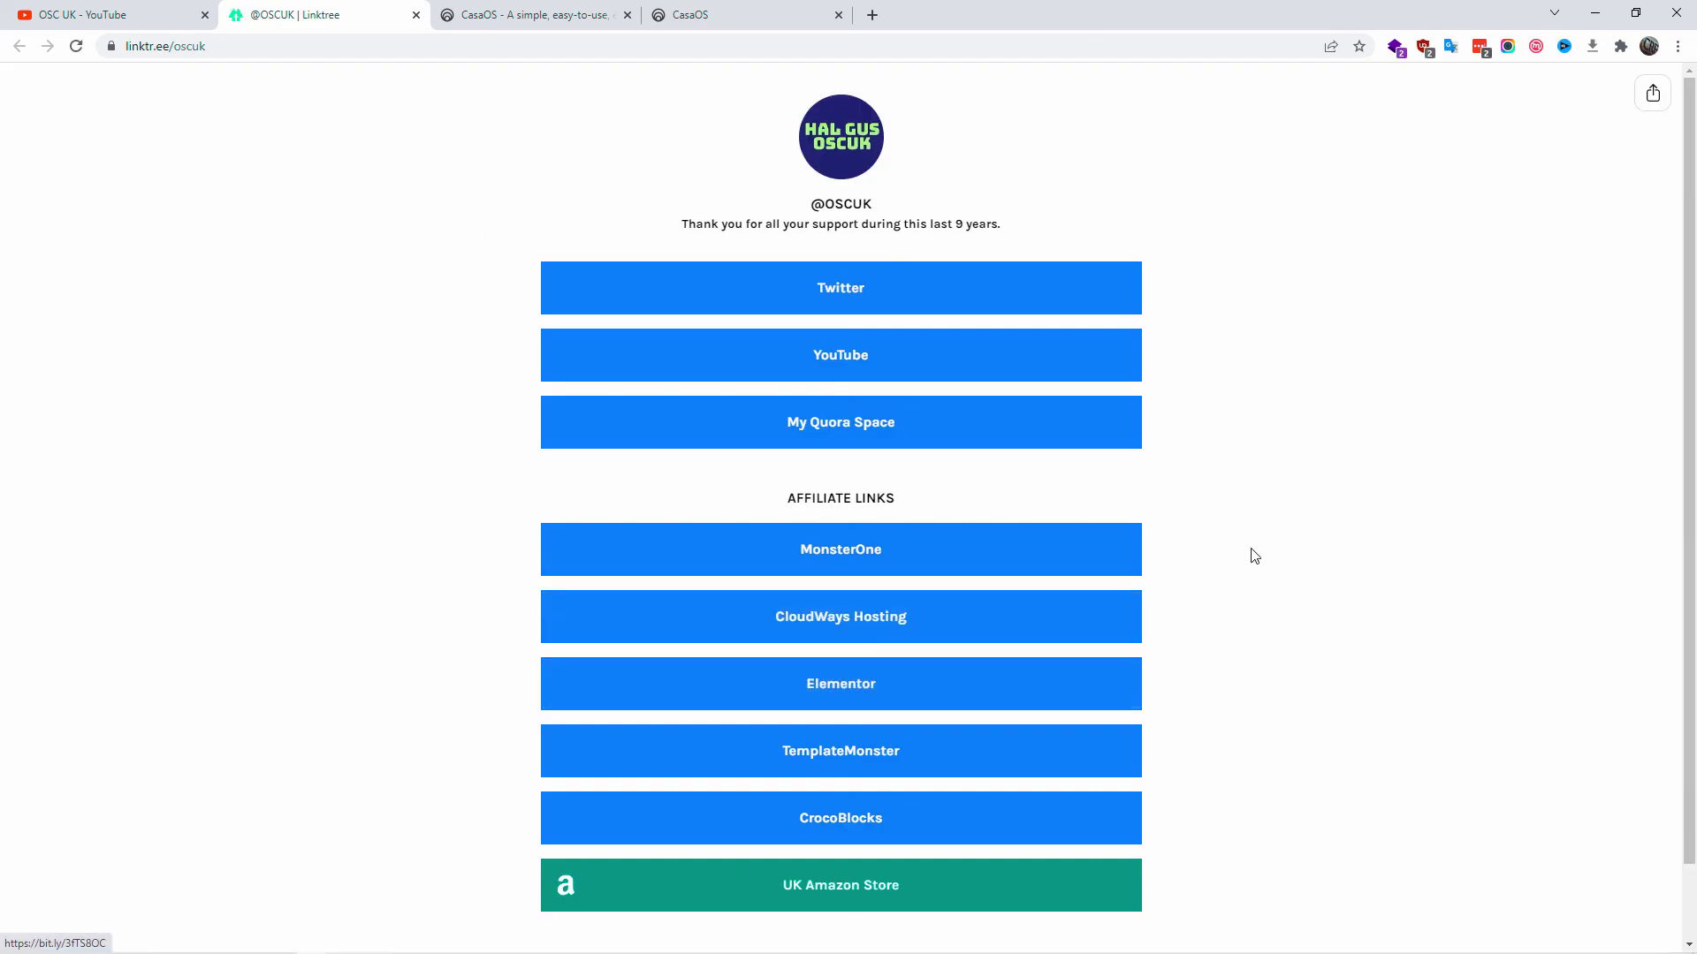
pyautogui.scroll(-1, 1251, 557)
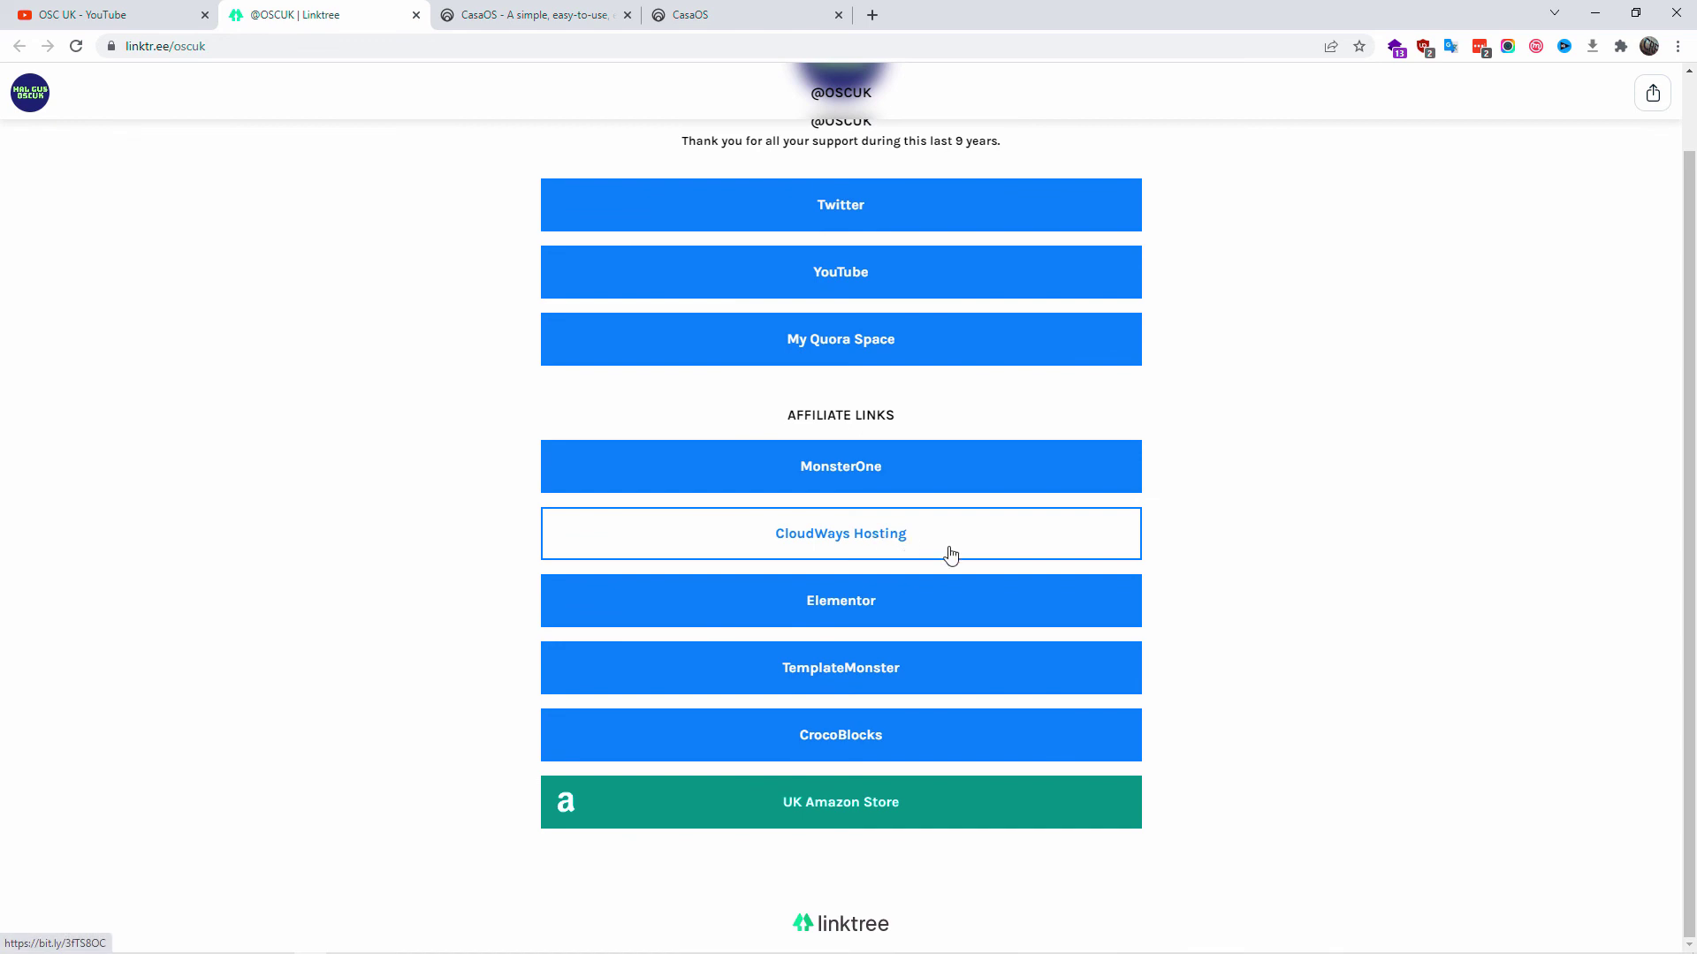
pyautogui.scroll(1, 553, 348)
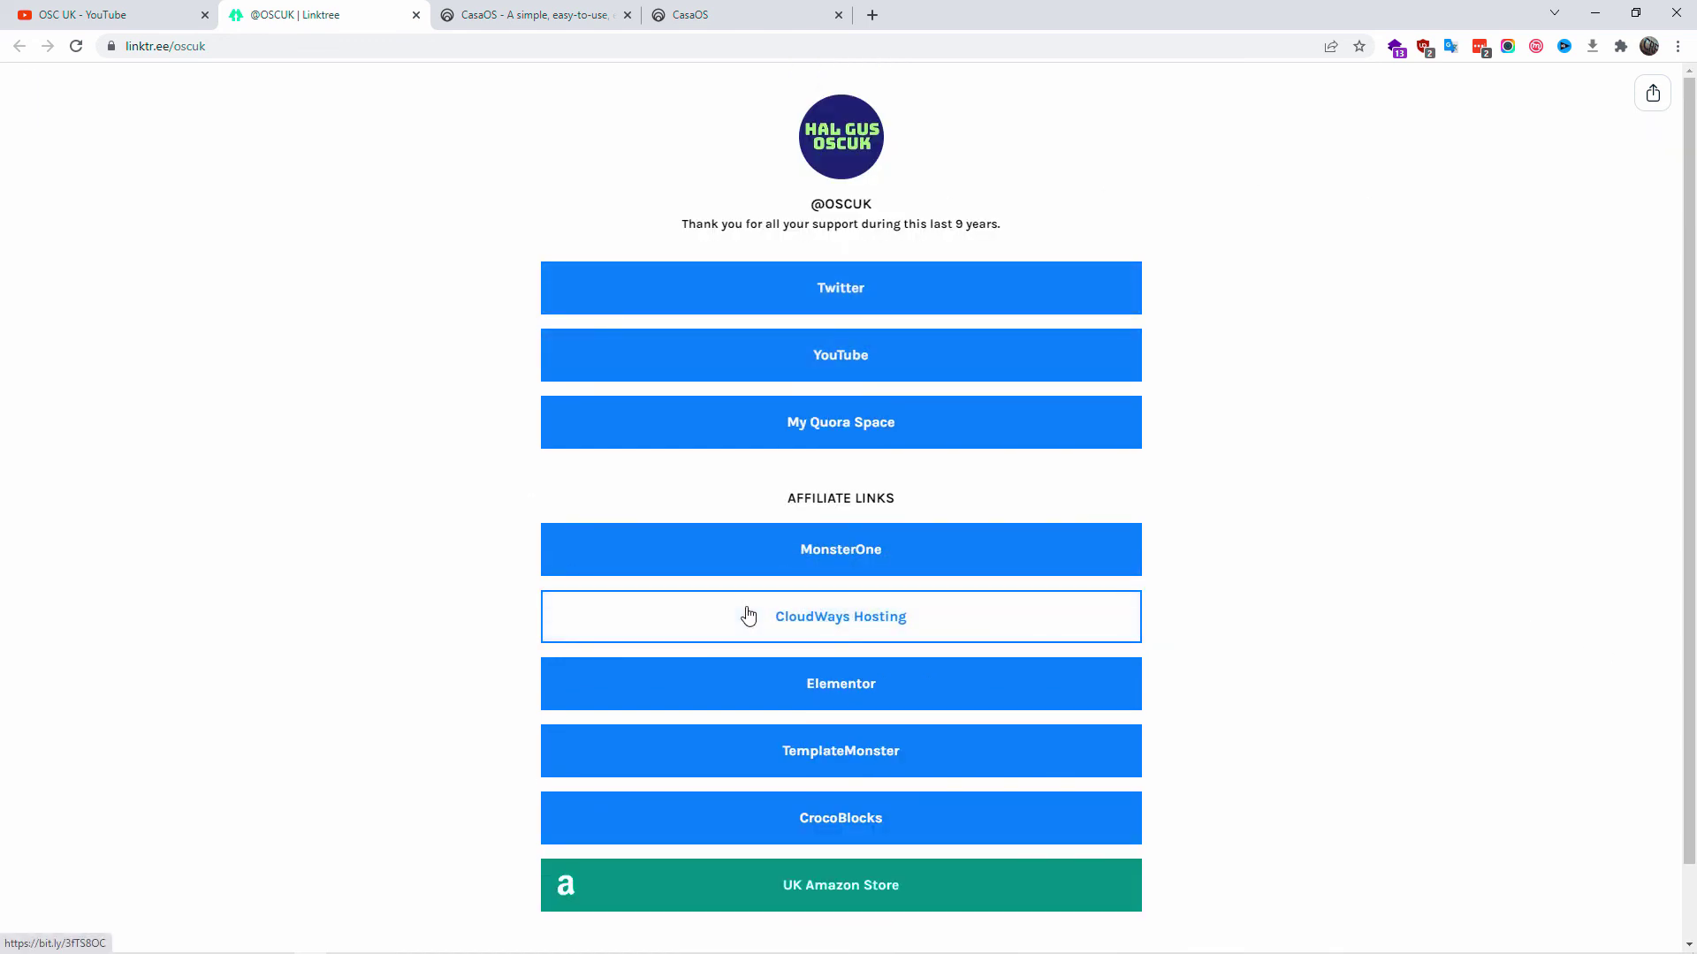